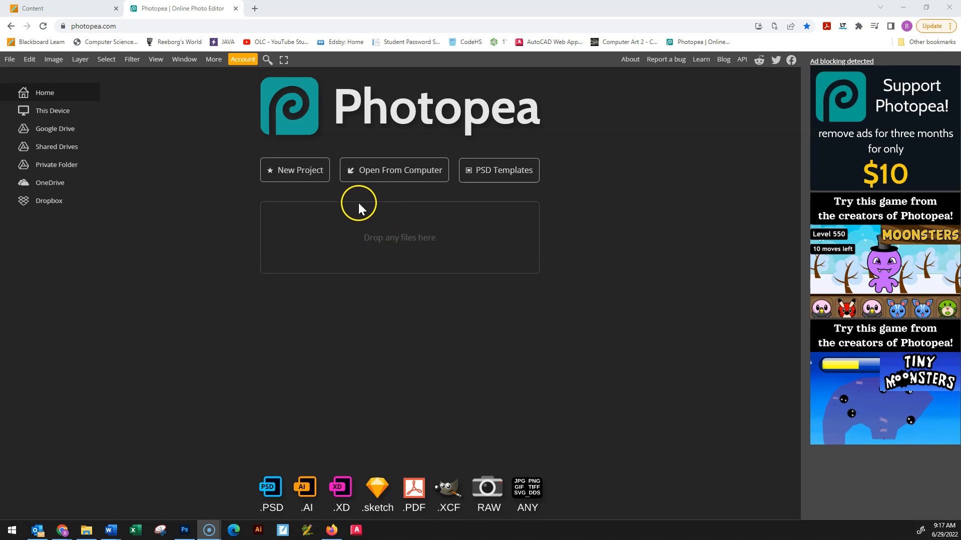
Open the photo underexposed.jpg from the PhotopeaPractice2022 folder.
{"action": "left_click", "coordinate": [16, 63]}
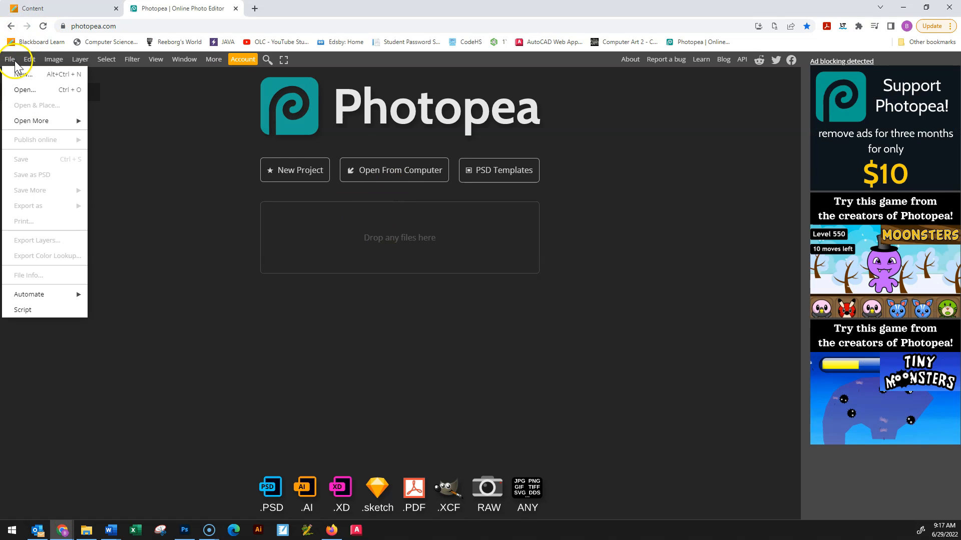
{"action": "left_click", "coordinate": [23, 92]}
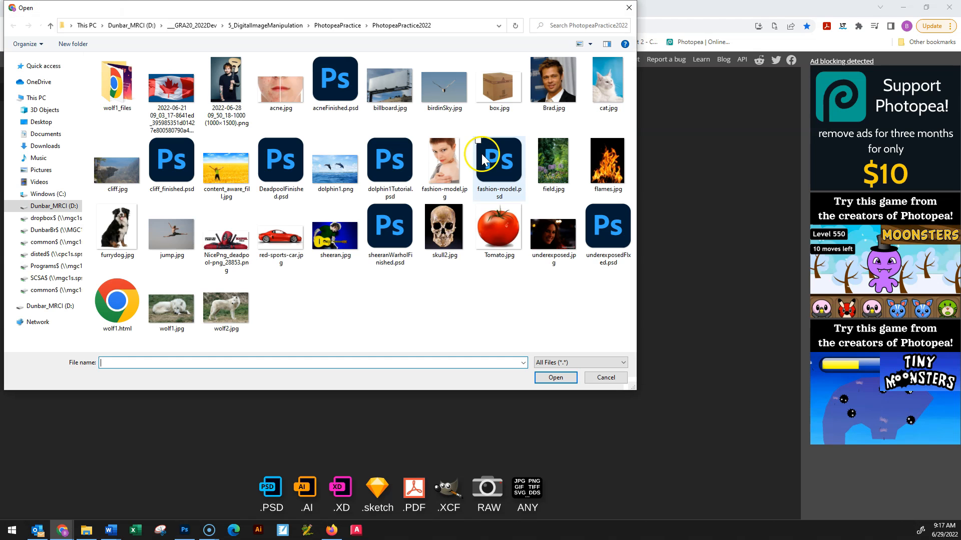
{"action": "left_click", "coordinate": [549, 244]}
{"action": "left_click", "coordinate": [555, 377]}
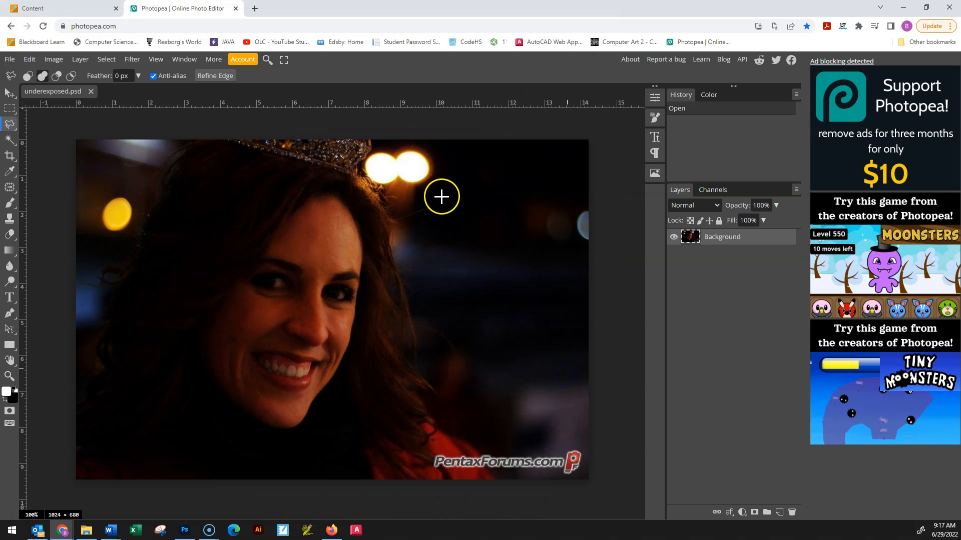
{"action": "left_click", "coordinate": [114, 215]}
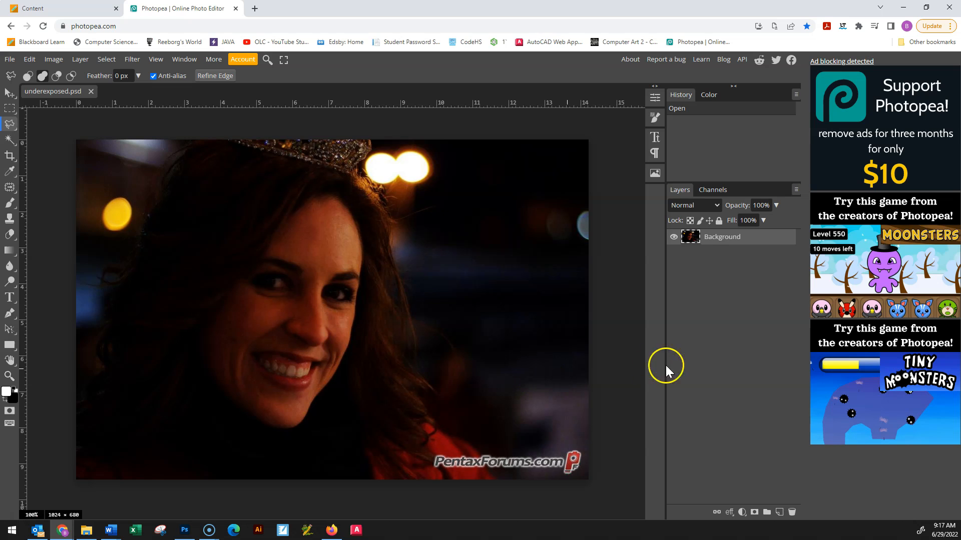
Duplicate the Background layer under the name Edited and hide the original.
{"action": "key", "text": "ctrl+j"}
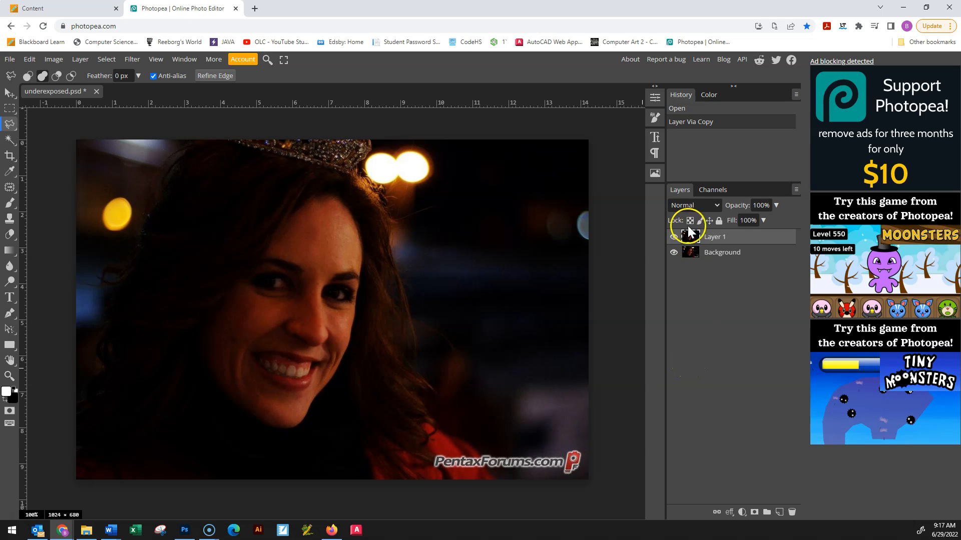
{"action": "left_click", "coordinate": [714, 240]}
{"action": "double_click", "coordinate": [714, 240]}
{"action": "type", "text": "Edited"}
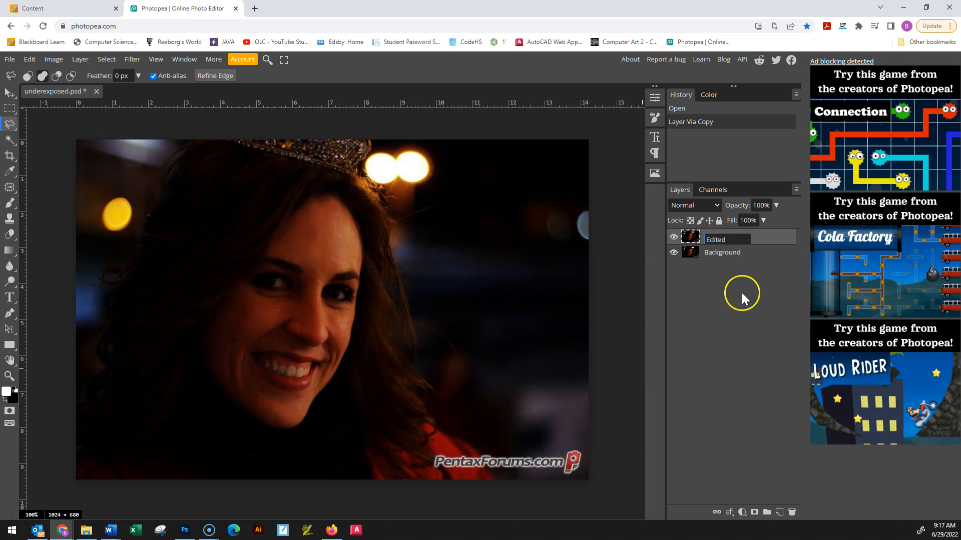
{"action": "left_click", "coordinate": [741, 293]}
{"action": "left_click", "coordinate": [721, 242]}
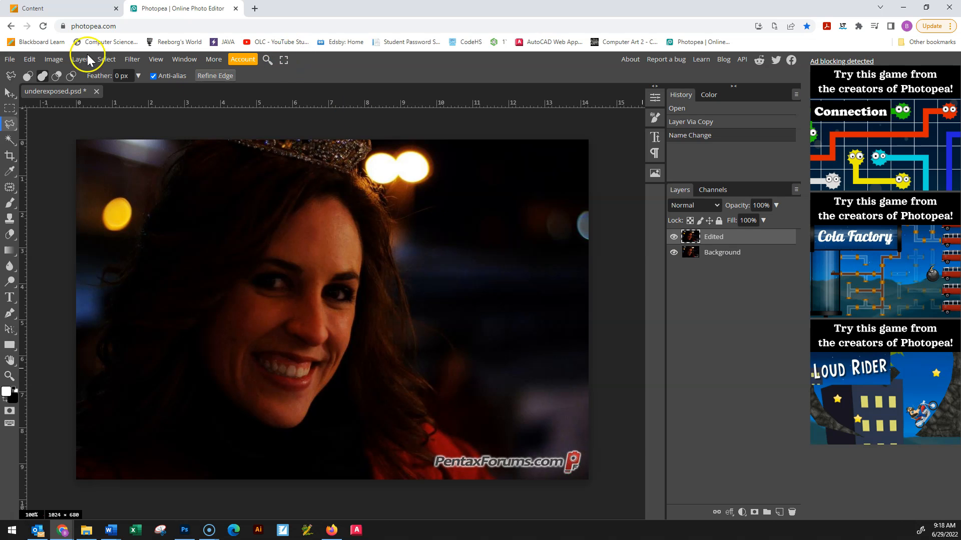
{"action": "left_click", "coordinate": [672, 252]}
Apply an Exposure adjustment to the Edited layer with exposure 2.46, offset -0.04 and gamma correction 1.15.
{"action": "left_click", "coordinate": [53, 58]}
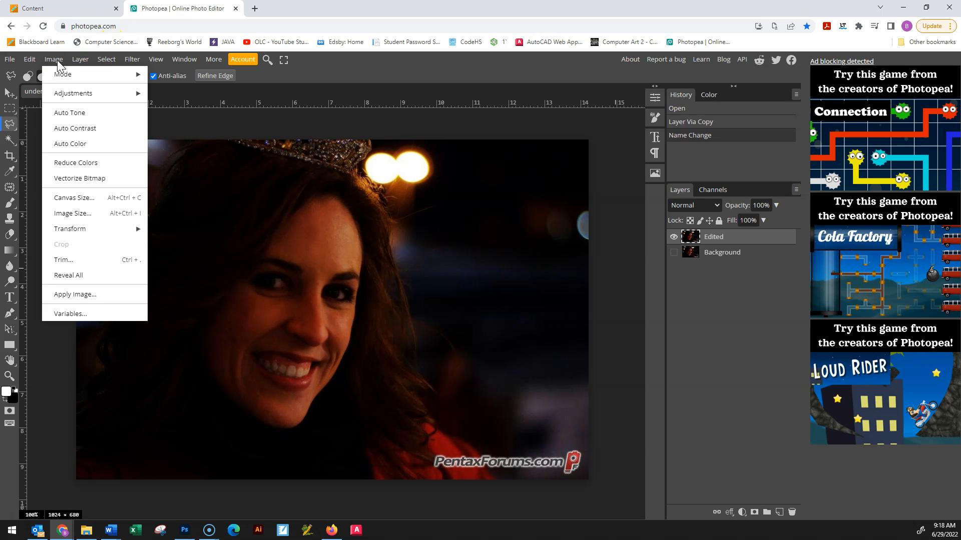
{"action": "left_click", "coordinate": [79, 95]}
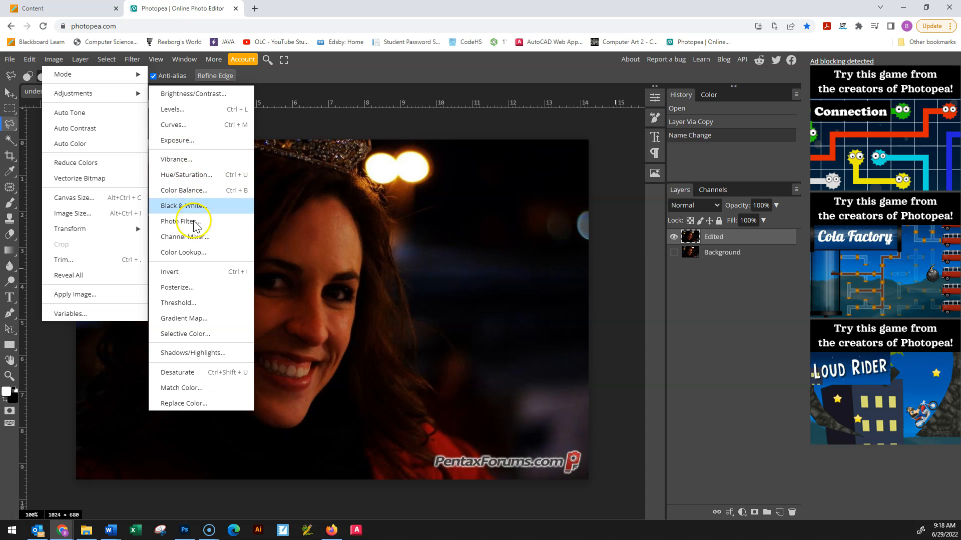
{"action": "left_click", "coordinate": [188, 140]}
{"action": "left_click_drag", "start_coordinate": [156, 167], "coordinate": [191, 165]}
{"action": "left_click_drag", "start_coordinate": [156, 201], "coordinate": [176, 230]}
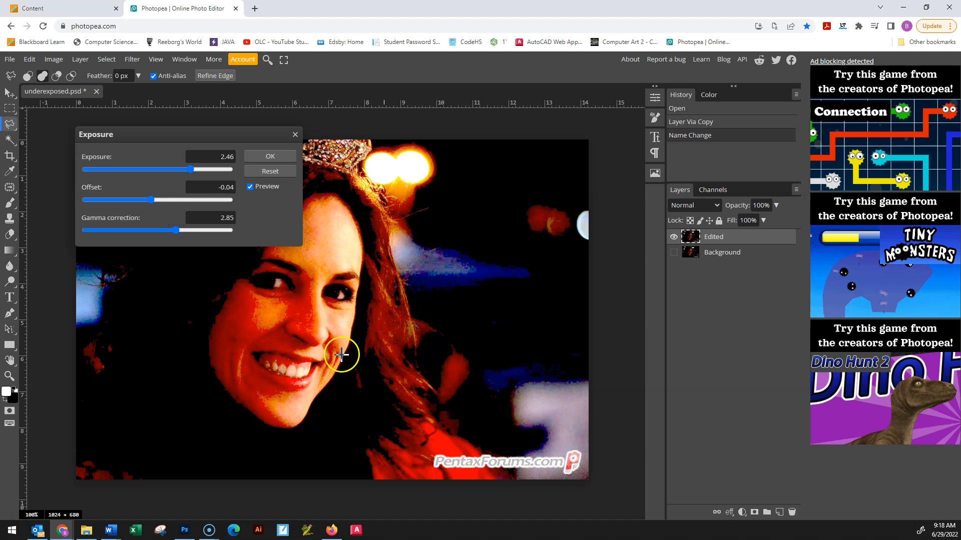
{"action": "left_click_drag", "start_coordinate": [176, 230], "coordinate": [197, 231]}
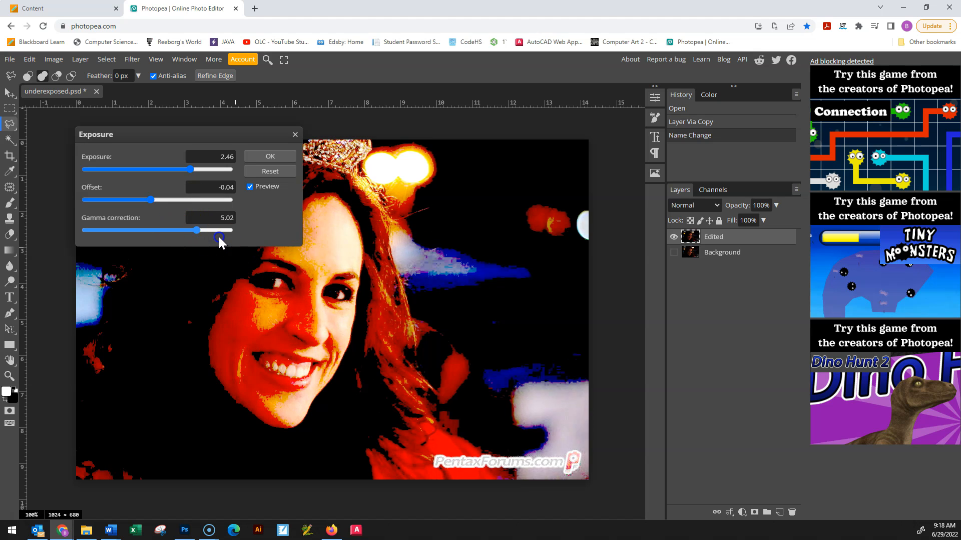
{"action": "left_click", "coordinate": [149, 229]}
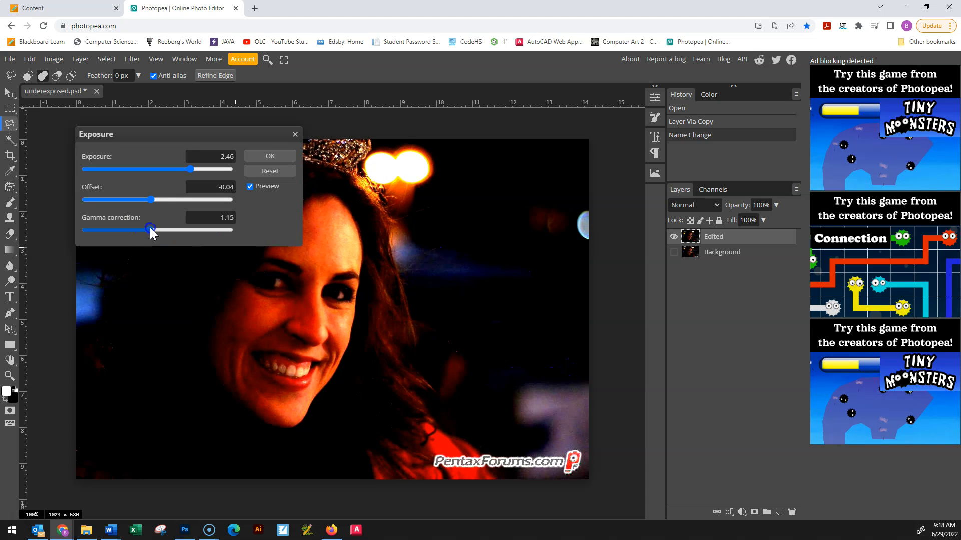
{"action": "left_click", "coordinate": [278, 156]}
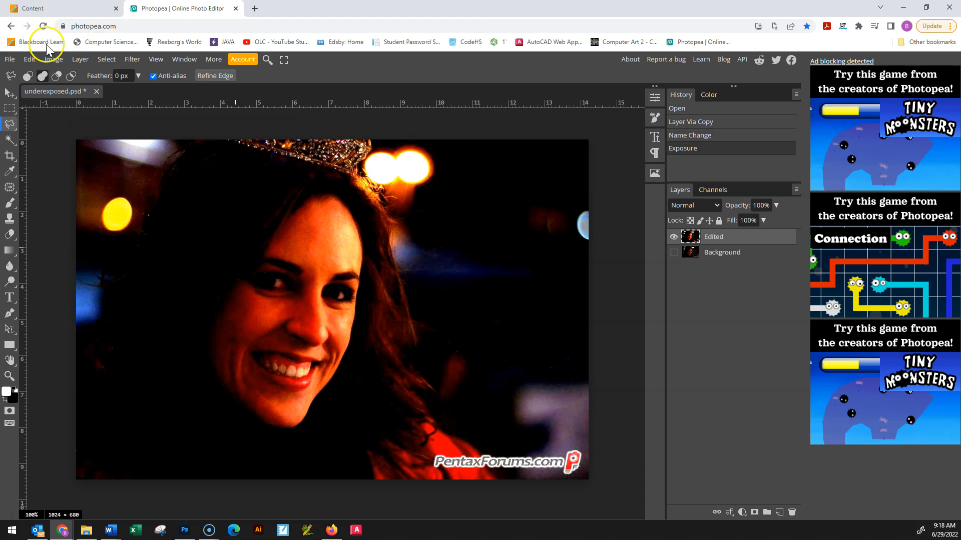
Apply the Auto Tone, Auto Contrast and Auto Color corrections to the Edited layer.
{"action": "left_click", "coordinate": [53, 59]}
{"action": "mouse_move", "coordinate": [86, 97]}
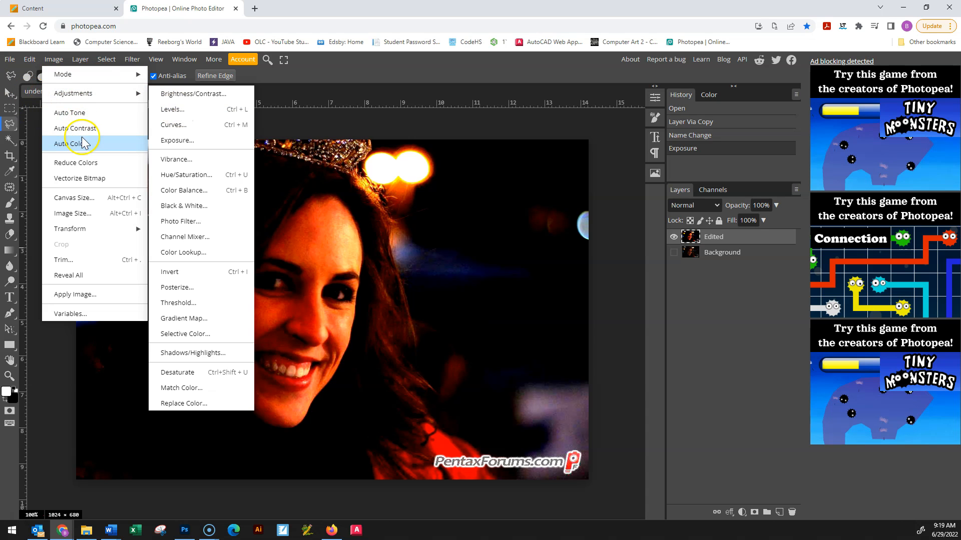
{"action": "left_click", "coordinate": [80, 113]}
{"action": "left_click", "coordinate": [79, 59]}
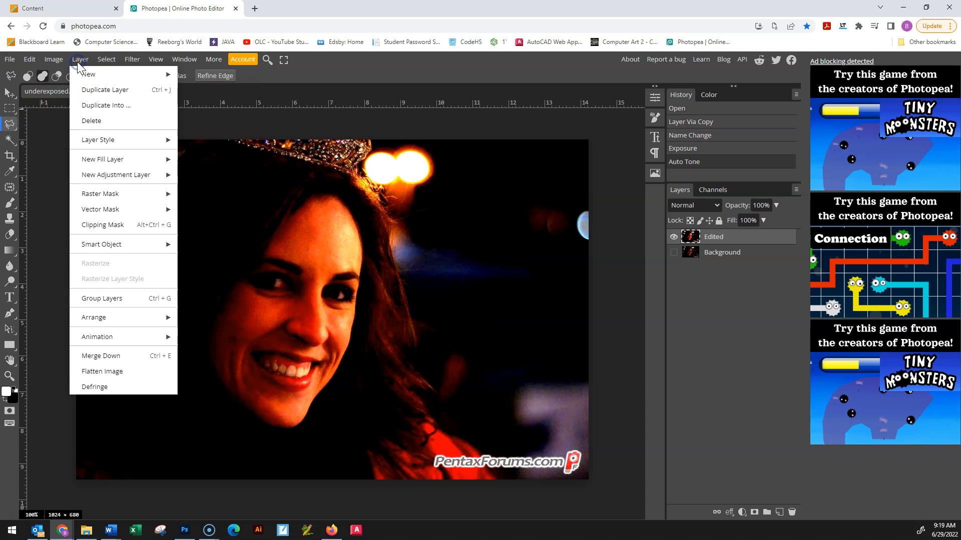
{"action": "mouse_move", "coordinate": [54, 59]}
{"action": "left_click", "coordinate": [74, 132]}
{"action": "left_click", "coordinate": [53, 59]}
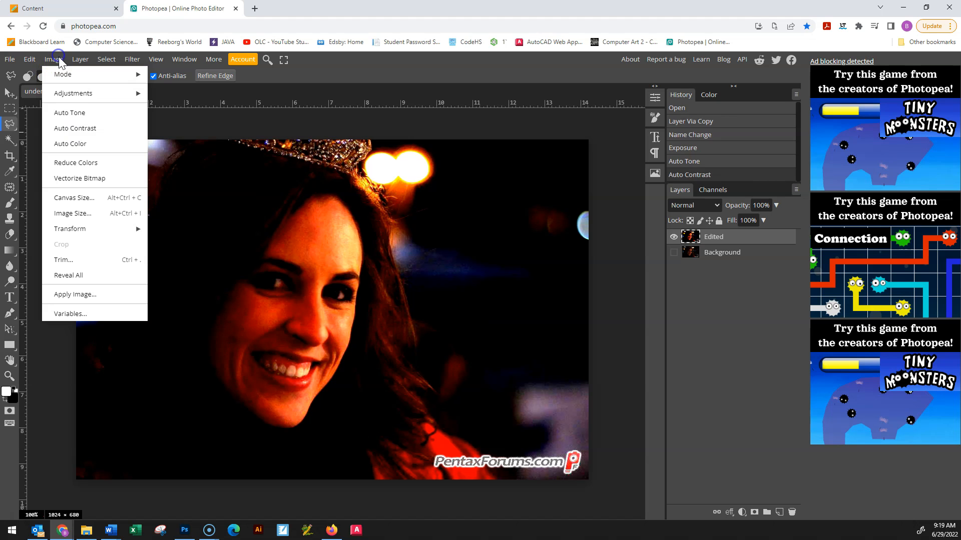
{"action": "left_click", "coordinate": [76, 144]}
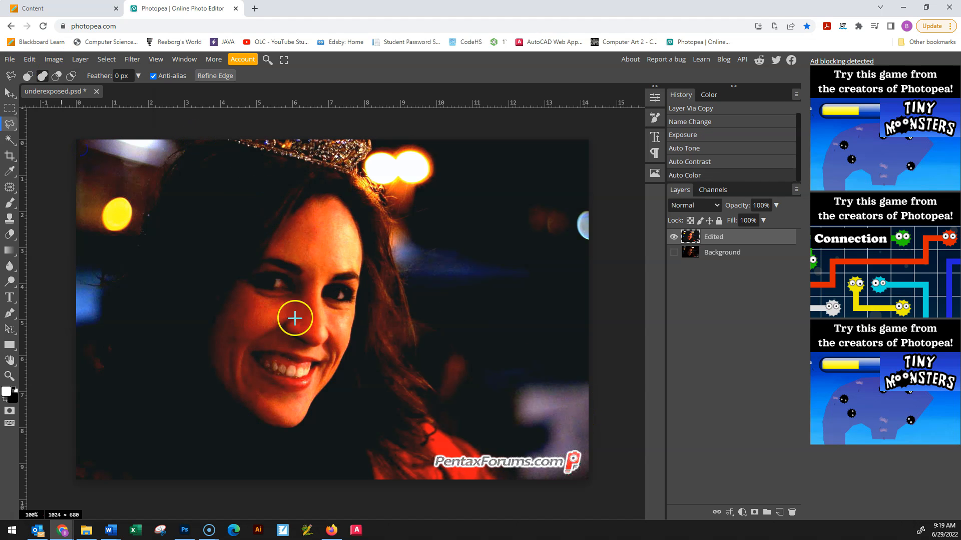
Undo the Auto Color correction on the Edited layer.
{"action": "left_click", "coordinate": [59, 59]}
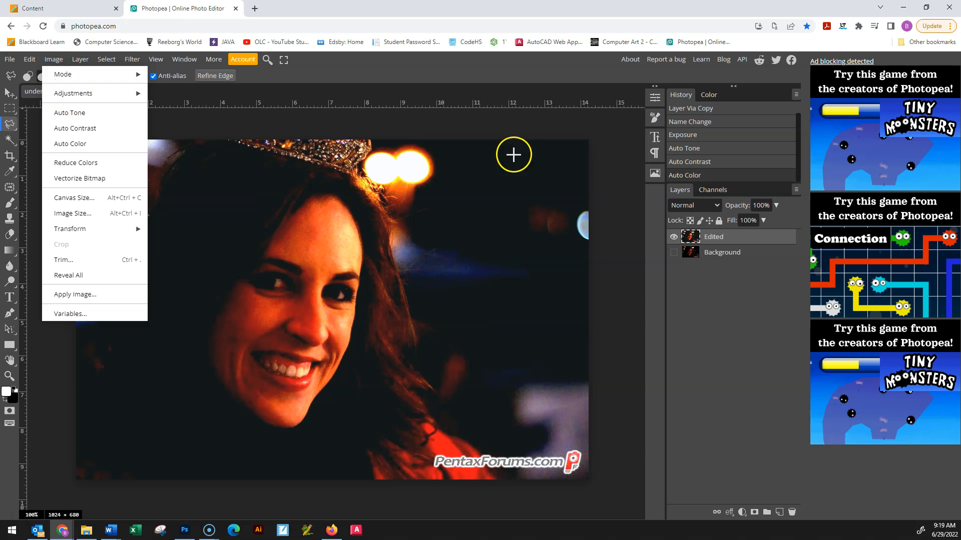
{"action": "left_click", "coordinate": [683, 303]}
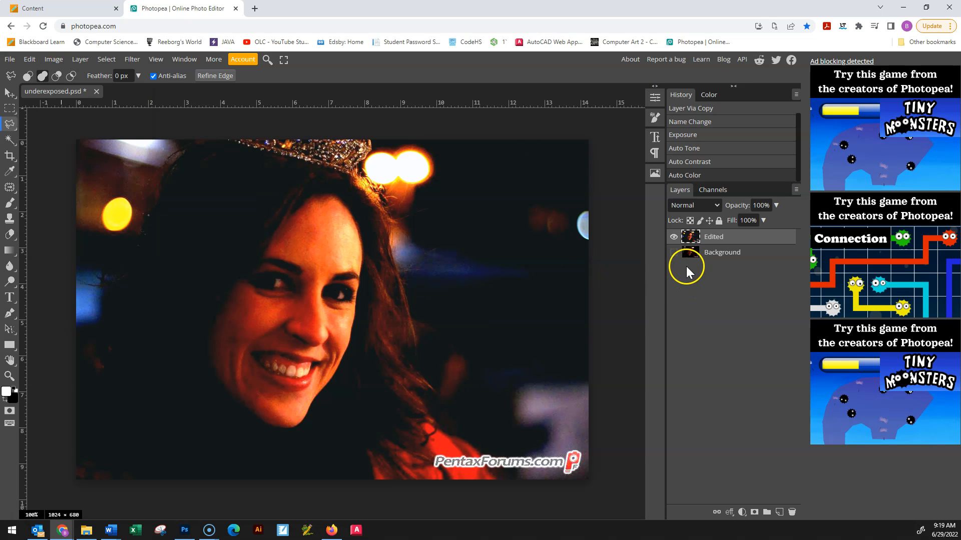
{"action": "key", "text": "ctrl+z"}
Start a Curves adjustment on the Edited layer, raising an upper point and a lower point at input 66, output 97.
{"action": "left_click", "coordinate": [58, 59]}
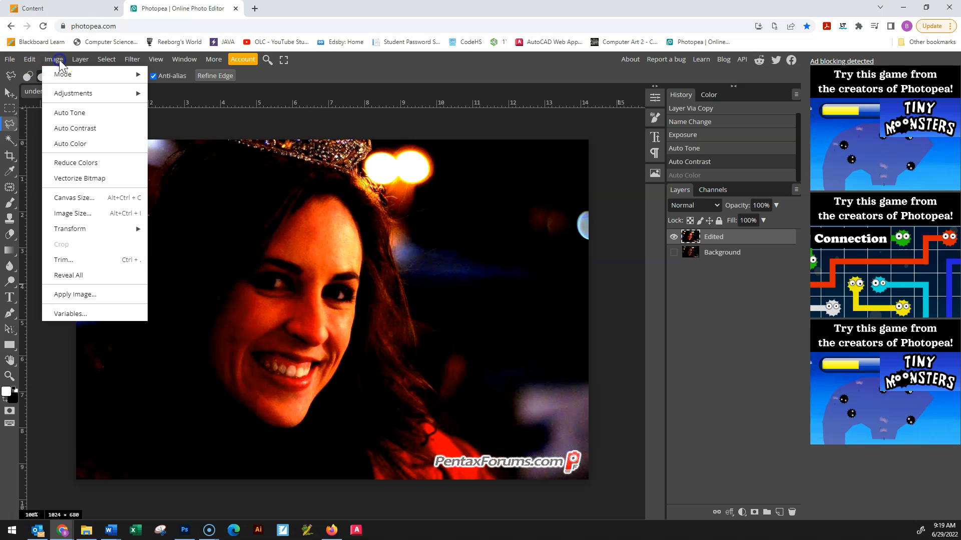
{"action": "left_click", "coordinate": [78, 93]}
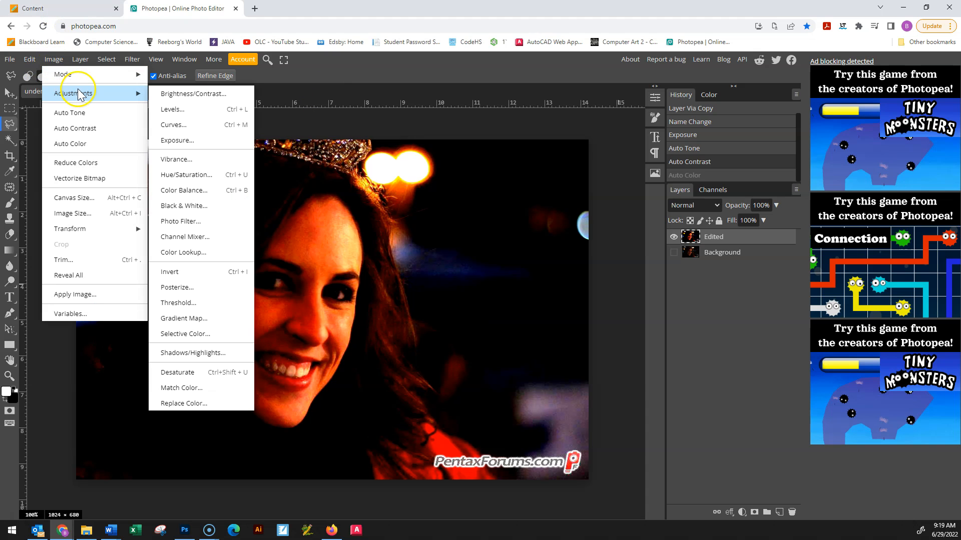
{"action": "left_click", "coordinate": [182, 125]}
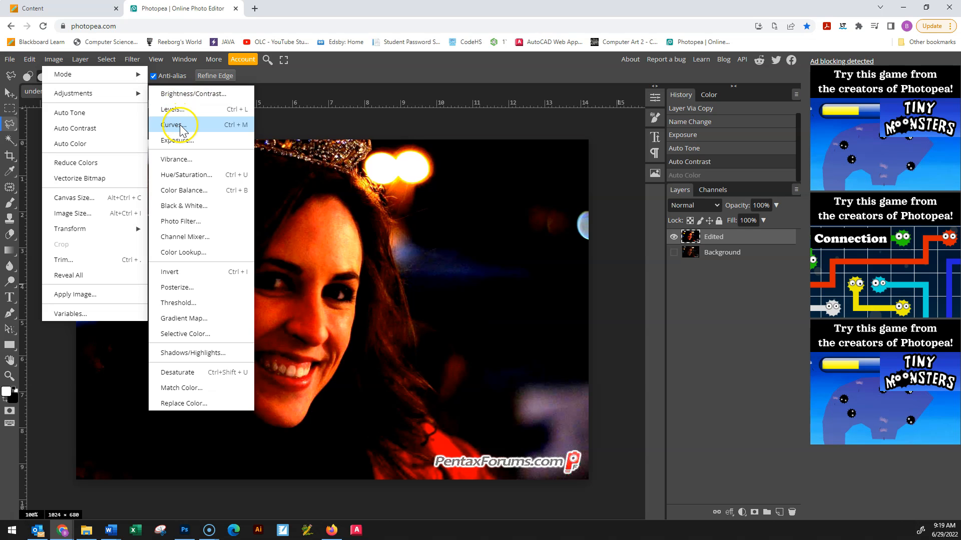
{"action": "left_click", "coordinate": [181, 125]}
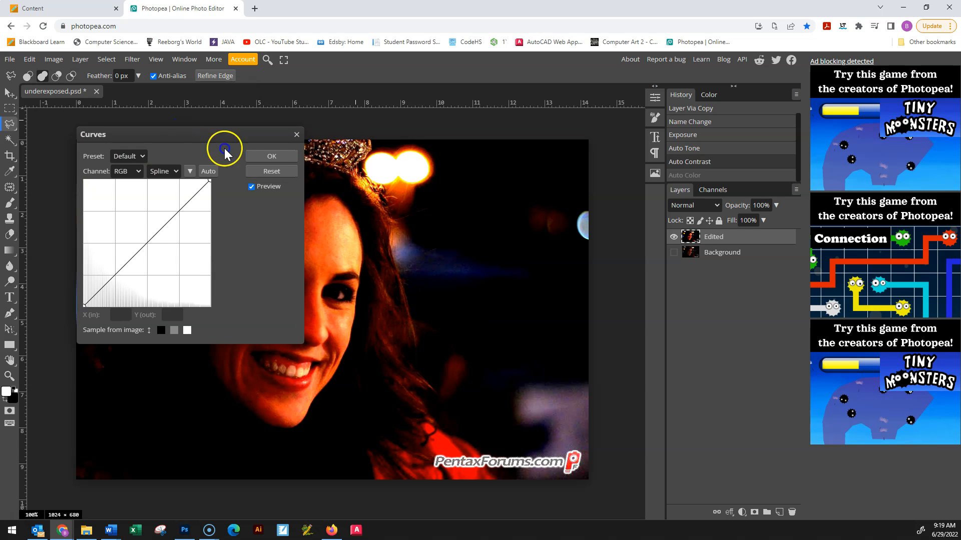
{"action": "left_click_drag", "start_coordinate": [187, 140], "coordinate": [369, 164]}
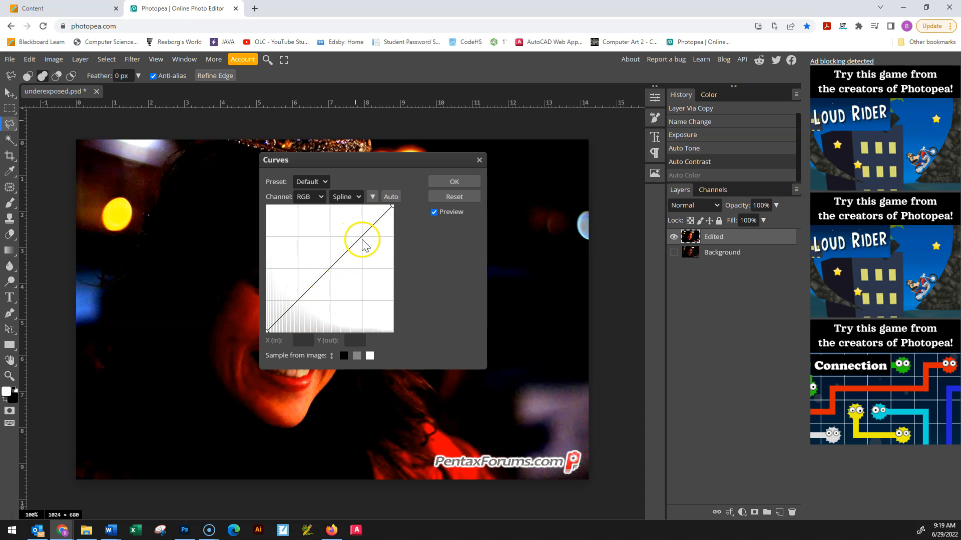
{"action": "left_click", "coordinate": [359, 237]}
{"action": "left_click_drag", "start_coordinate": [359, 238], "coordinate": [355, 235]}
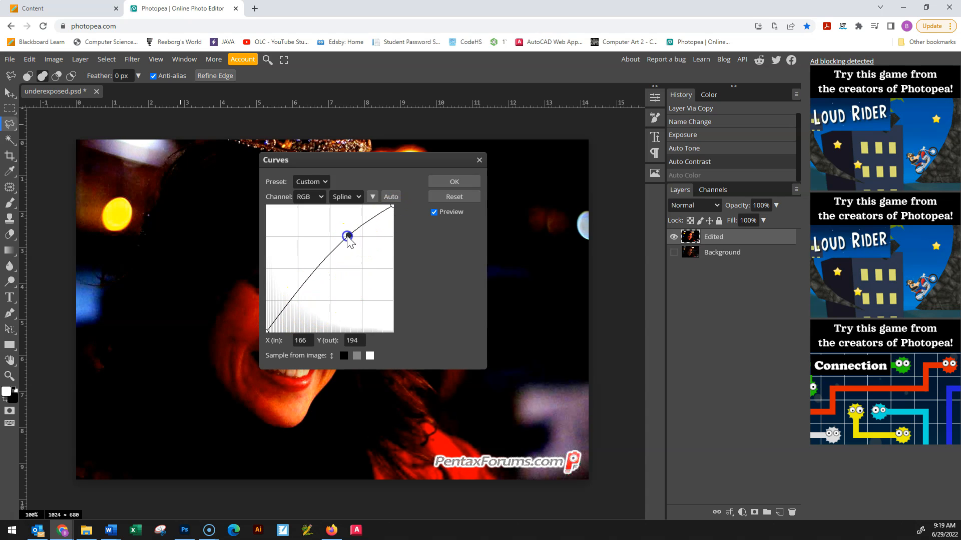
{"action": "mouse_move", "coordinate": [300, 290]}
{"action": "left_mouse_down"}
{"action": "mouse_move", "coordinate": [308, 293]}
{"action": "mouse_move", "coordinate": [299, 285]}
{"action": "left_mouse_up"}
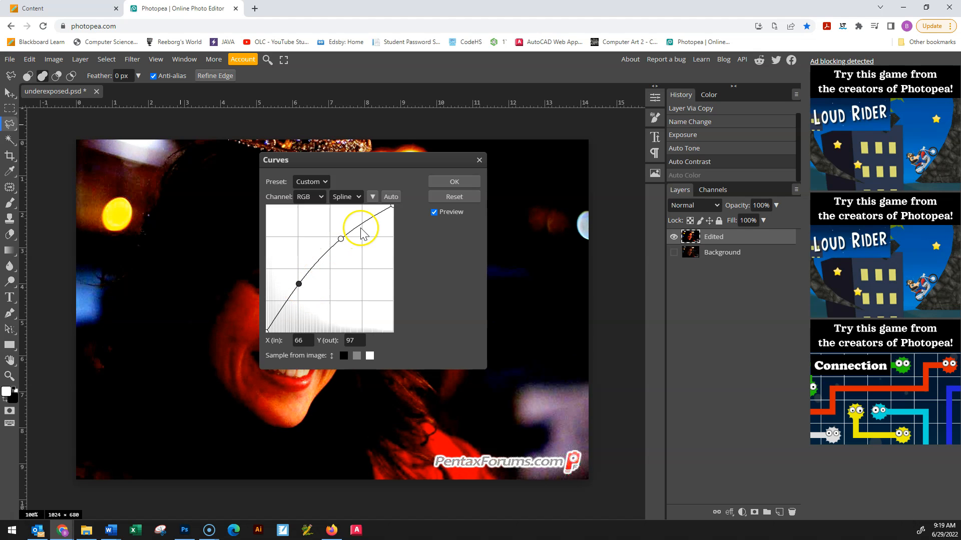
Reshape the RGB curve into an S-shape, with the lower point at input 91, output 94.
{"action": "mouse_move", "coordinate": [338, 236]}
{"action": "left_mouse_down"}
{"action": "mouse_move", "coordinate": [332, 226]}
{"action": "mouse_move", "coordinate": [352, 248]}
{"action": "mouse_move", "coordinate": [373, 230]}
{"action": "mouse_move", "coordinate": [345, 232]}
{"action": "left_mouse_up"}
{"action": "left_click_drag", "start_coordinate": [298, 284], "coordinate": [318, 287]}
{"action": "left_click_drag", "start_coordinate": [350, 238], "coordinate": [364, 252]}
{"action": "left_click_drag", "start_coordinate": [318, 286], "coordinate": [310, 286]}
{"action": "left_click_drag", "start_coordinate": [363, 252], "coordinate": [343, 237]}
{"action": "left_click", "coordinate": [309, 287]}
{"action": "left_click_drag", "start_coordinate": [309, 288], "coordinate": [312, 285]}
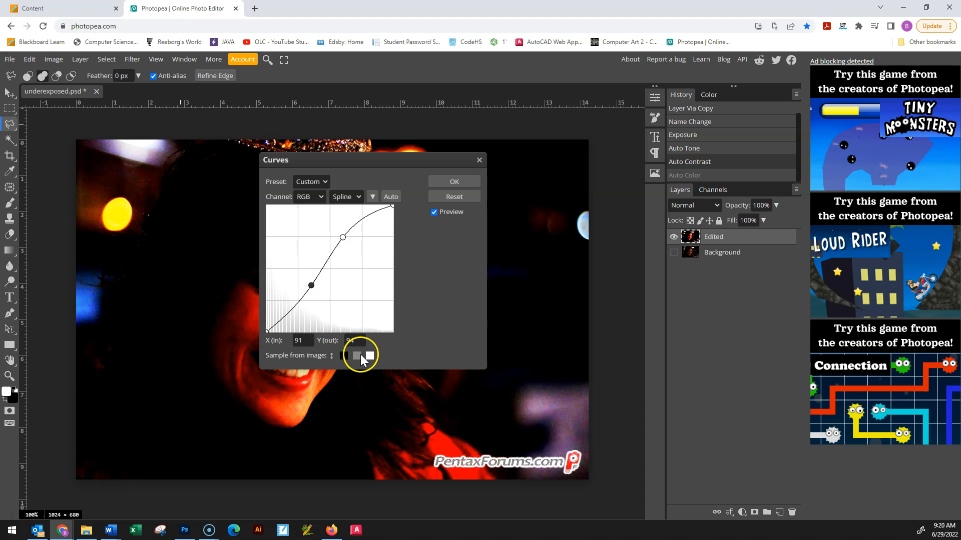
Try sampling the white and black points from the woman's face, and discard the Curves adjustment.
{"action": "left_click_drag", "start_coordinate": [379, 164], "coordinate": [486, 162]}
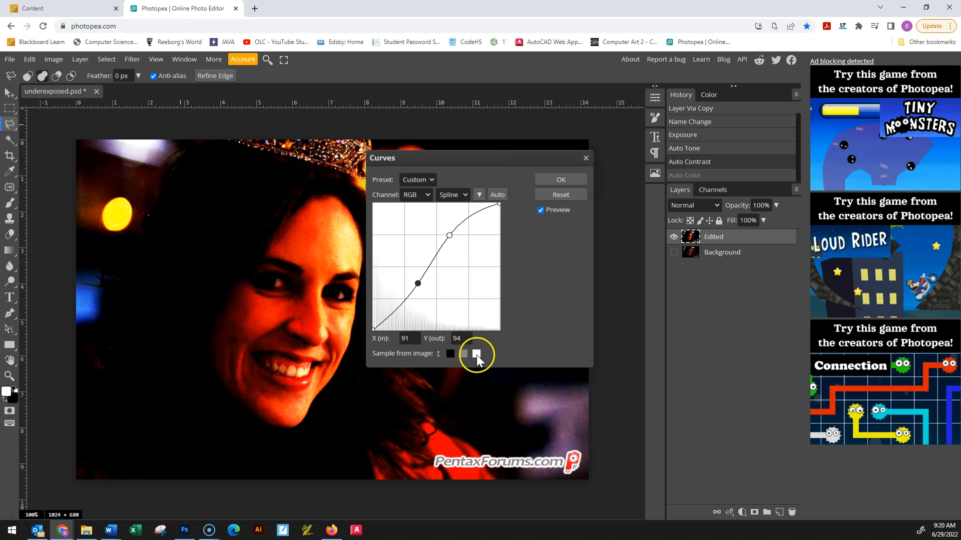
{"action": "left_click", "coordinate": [477, 354]}
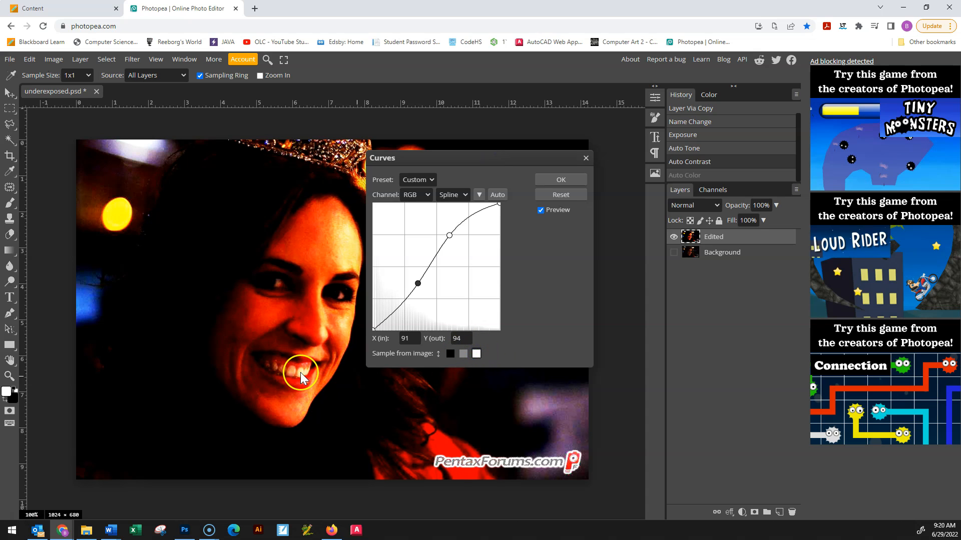
{"action": "left_click", "coordinate": [342, 300]}
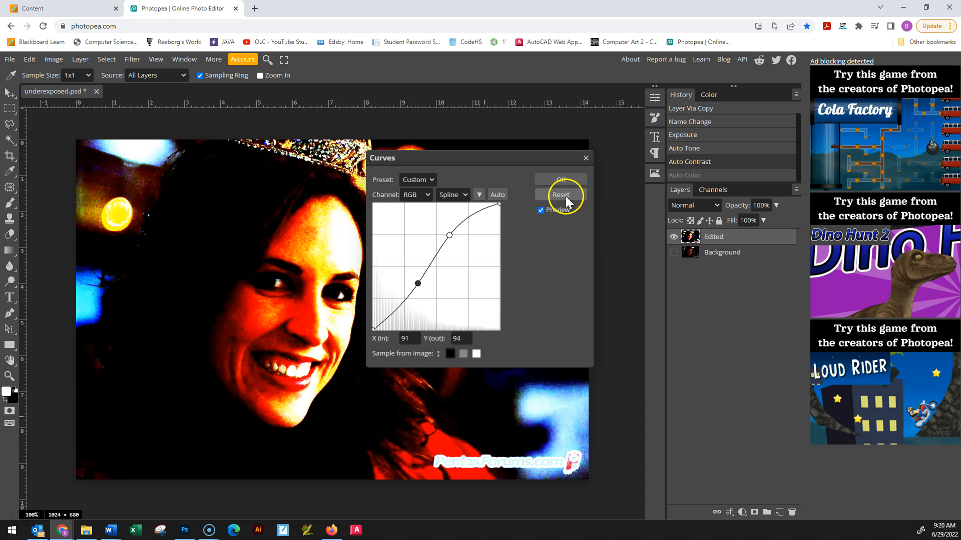
{"action": "left_click", "coordinate": [586, 158]}
Delete the adjusted Edited layer and replace it with a fresh copy of the Background layer named Edited.
{"action": "left_click_drag", "start_coordinate": [734, 246], "coordinate": [789, 518]}
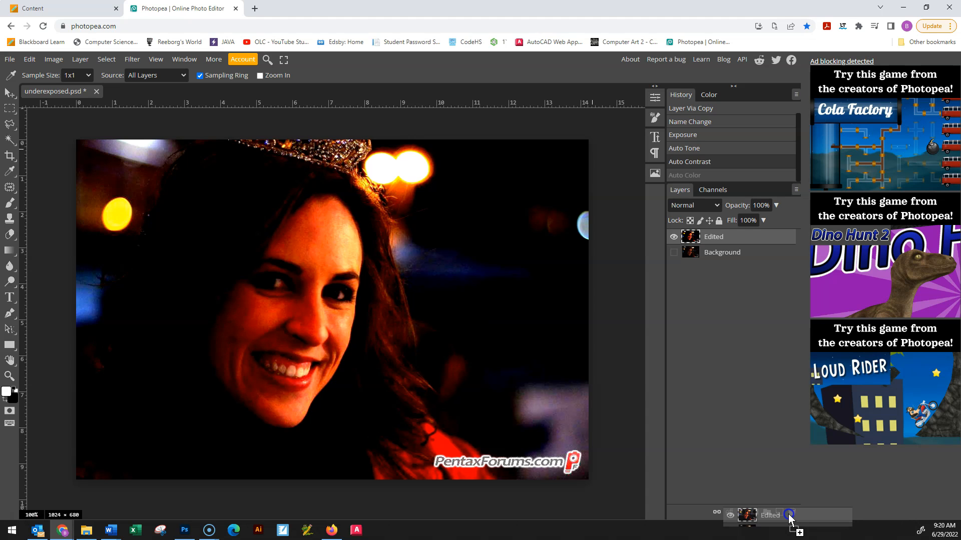
{"action": "left_click_drag", "start_coordinate": [789, 518], "coordinate": [791, 514]}
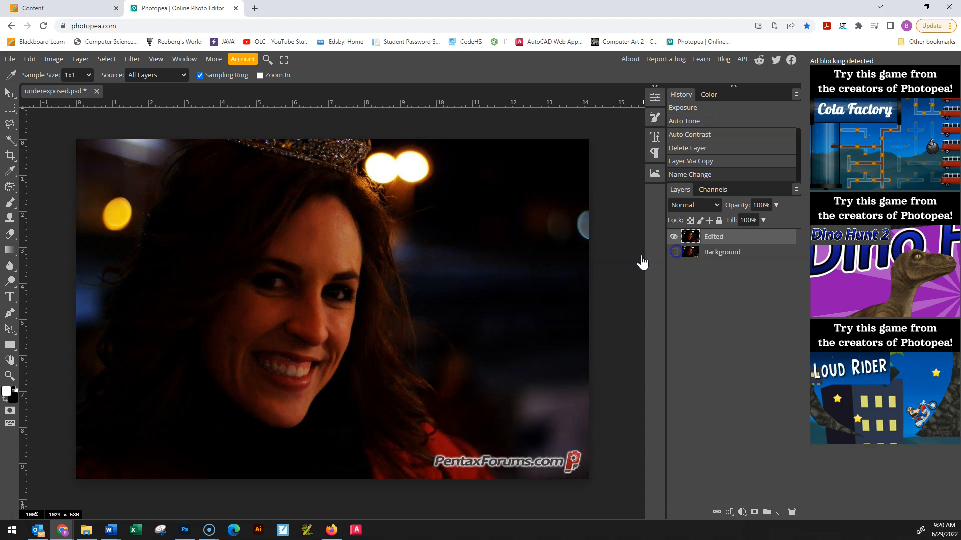
Start a Curves adjustment on the Edited layer with an upper point at input 179, output 187 and a lower point at input 33, output 71.
{"action": "left_click", "coordinate": [79, 59]}
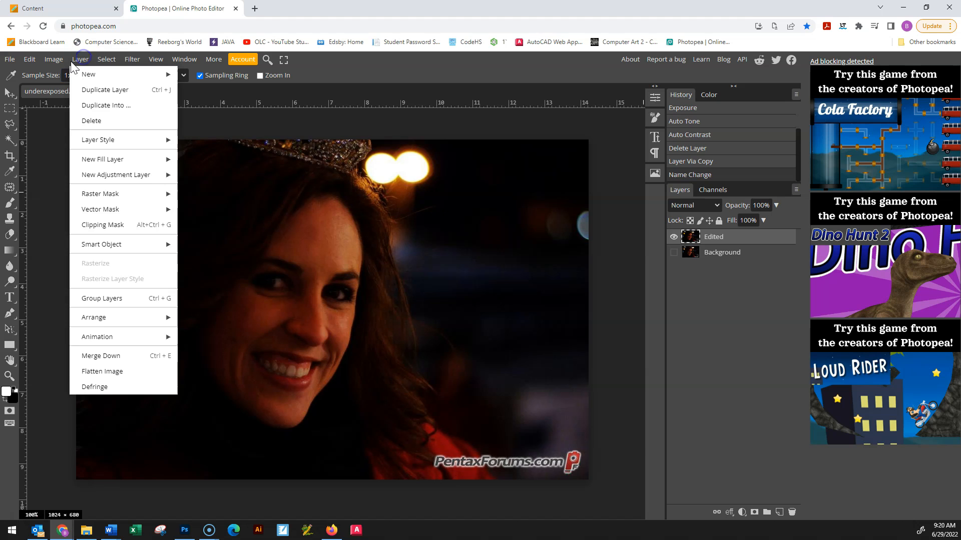
{"action": "mouse_move", "coordinate": [50, 59]}
{"action": "mouse_move", "coordinate": [67, 95]}
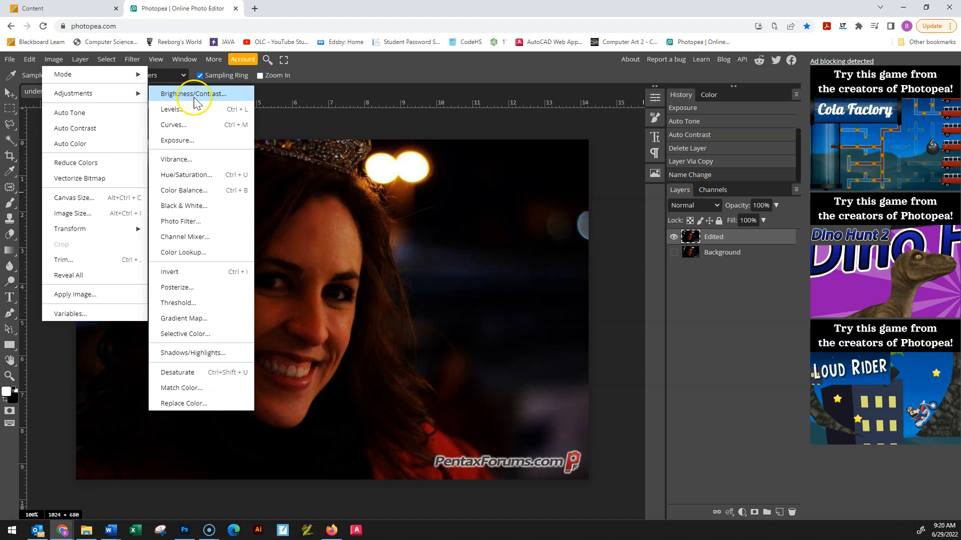
{"action": "left_click", "coordinate": [191, 125]}
{"action": "left_click", "coordinate": [461, 237]}
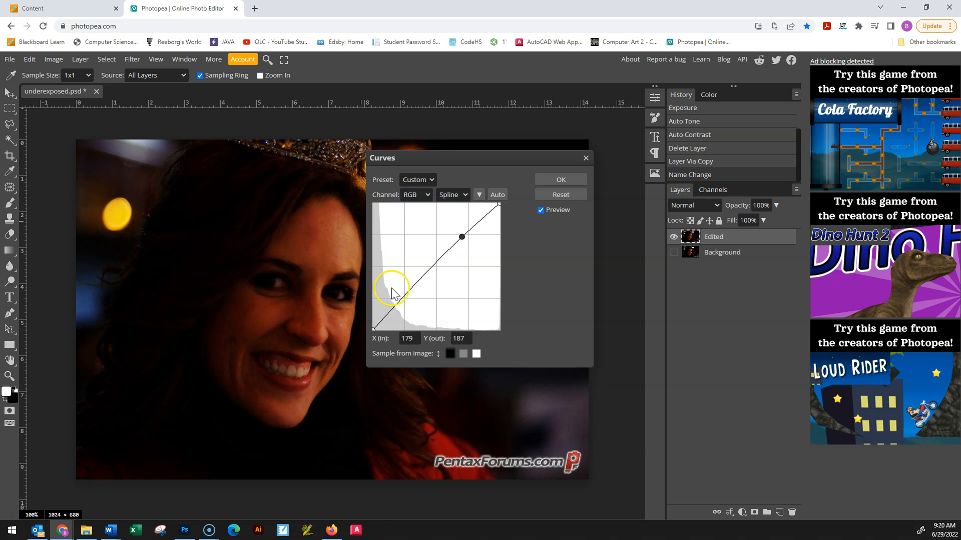
{"action": "left_click", "coordinate": [394, 304]}
{"action": "mouse_move", "coordinate": [394, 304]}
{"action": "left_mouse_down"}
{"action": "mouse_move", "coordinate": [390, 279]}
{"action": "mouse_move", "coordinate": [394, 304]}
{"action": "mouse_move", "coordinate": [390, 296]}
{"action": "left_mouse_up"}
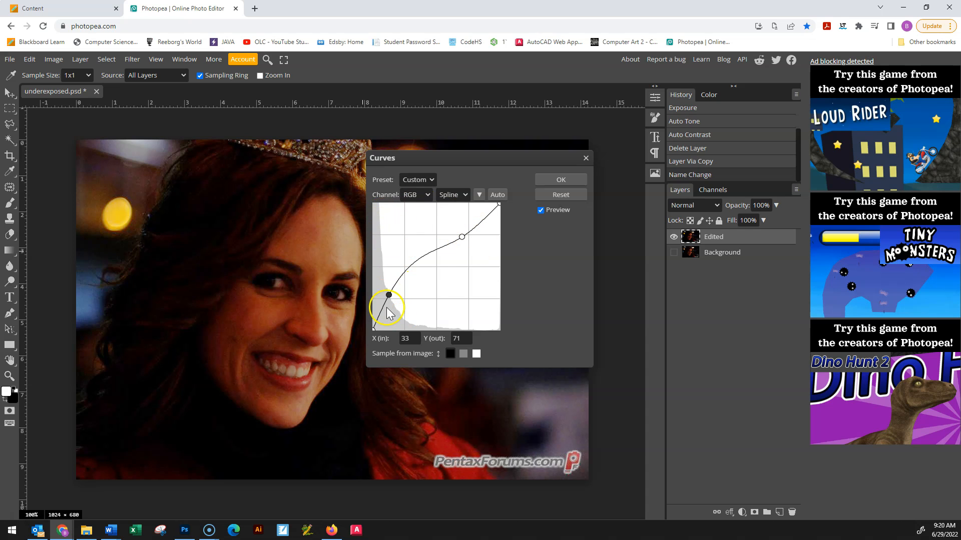
Refine the curve by setting the lower point to input 27, output 69 and lowering the upper point slightly, and apply the adjustment.
{"action": "left_click_drag", "start_coordinate": [389, 296], "coordinate": [387, 299]}
{"action": "left_click", "coordinate": [462, 237]}
{"action": "mouse_move", "coordinate": [466, 237]}
{"action": "left_mouse_down"}
{"action": "mouse_move", "coordinate": [464, 217]}
{"action": "mouse_move", "coordinate": [444, 230]}
{"action": "mouse_move", "coordinate": [454, 243]}
{"action": "left_mouse_up"}
{"action": "left_click_drag", "start_coordinate": [387, 299], "coordinate": [386, 296]}
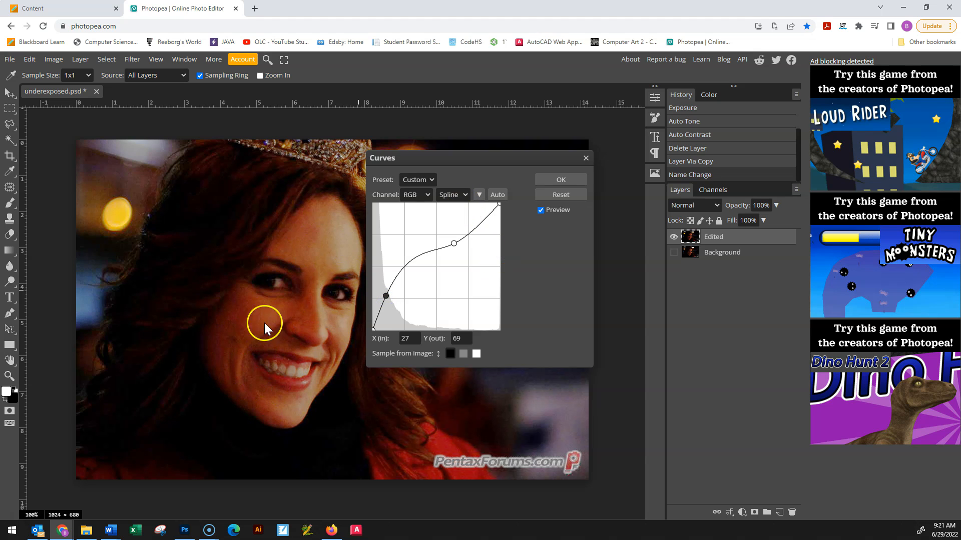
{"action": "left_click", "coordinate": [564, 181]}
Show the Background layer and toggle the Edited layer's visibility to compare the corrected portrait with the original.
{"action": "scroll", "coordinate": [533, 283], "scroll_direction": "down", "scroll_amount": 2}
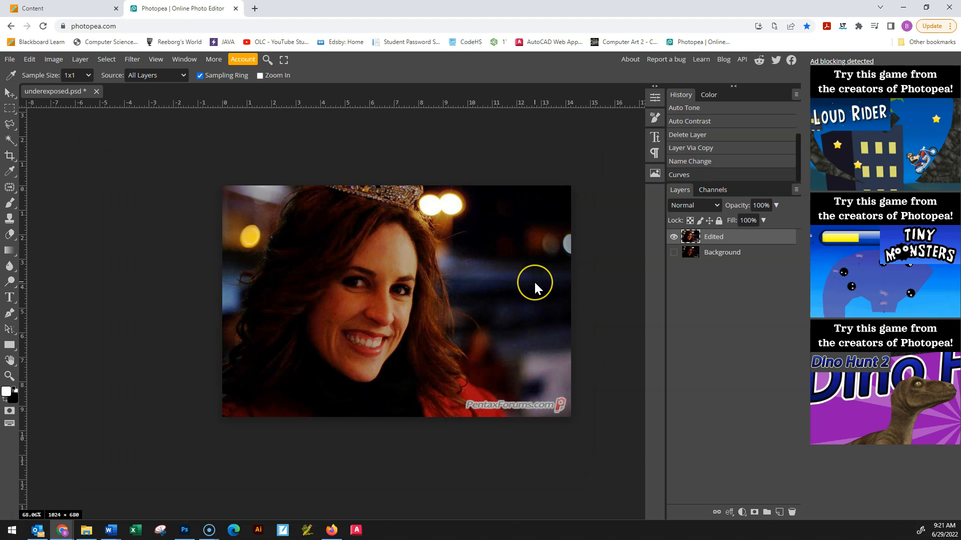
{"action": "left_click", "coordinate": [674, 252]}
{"action": "left_click", "coordinate": [673, 236]}
{"action": "left_click", "coordinate": [673, 237]}
{"action": "left_click", "coordinate": [674, 237]}
{"action": "left_click", "coordinate": [673, 237]}
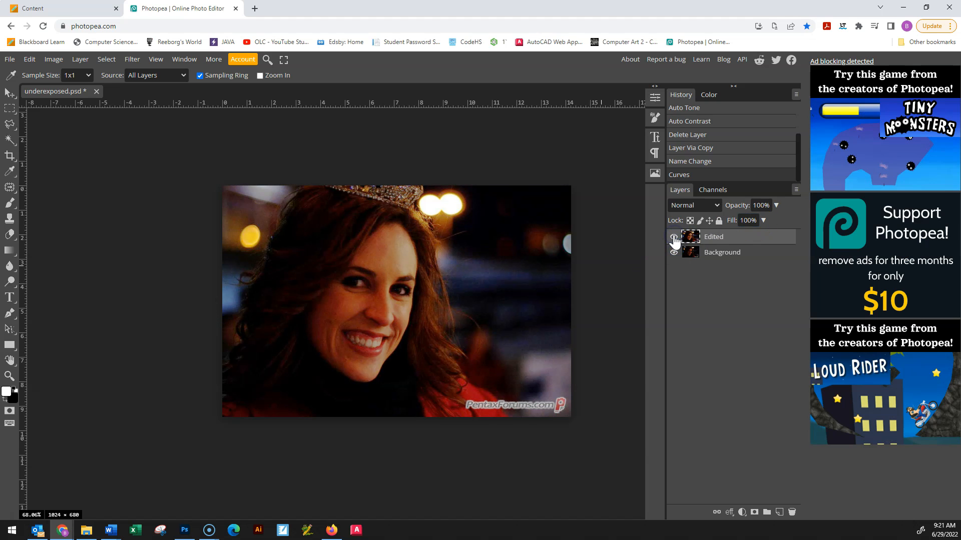
{"action": "left_click", "coordinate": [673, 237]}
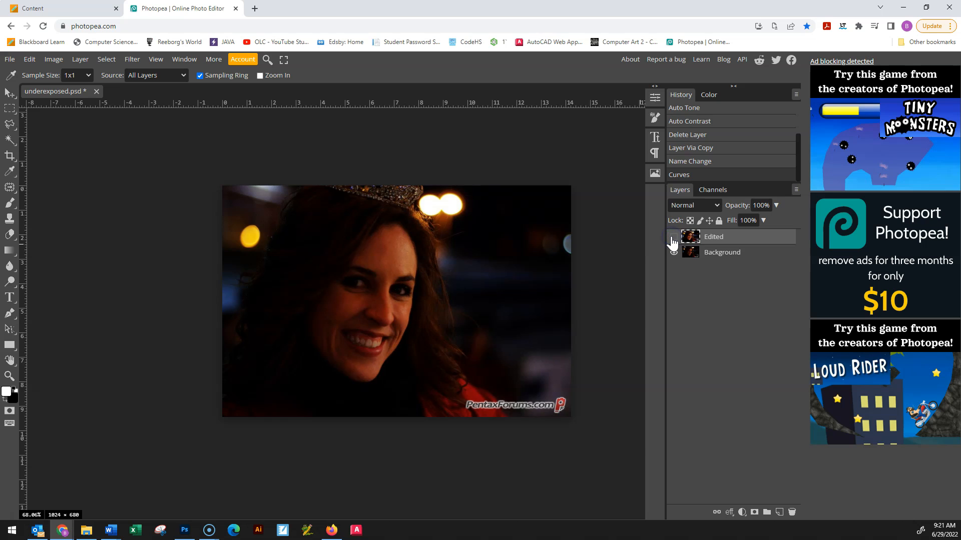
{"action": "left_click", "coordinate": [673, 237]}
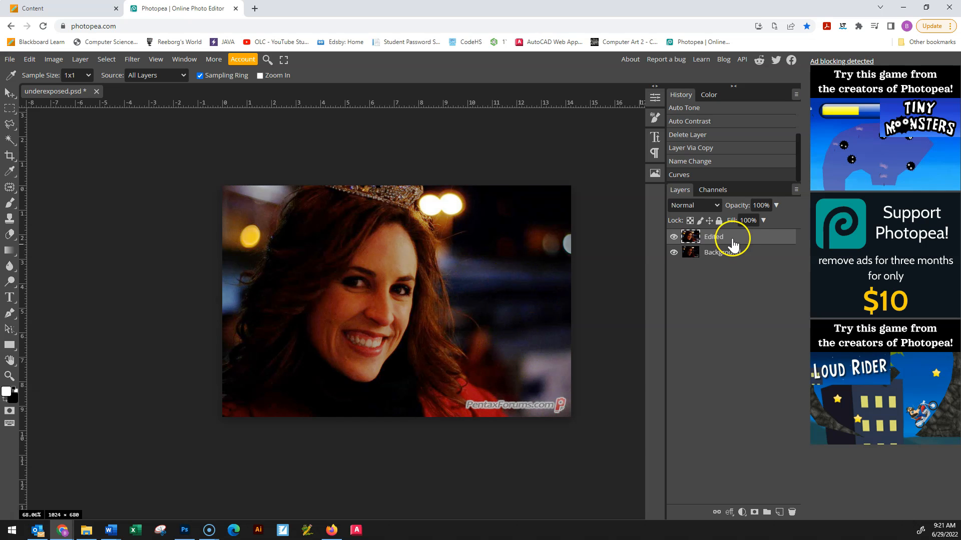
Hide the Edited layer, duplicate the Background layer and name the copy Edited2.
{"action": "left_click", "coordinate": [674, 238]}
{"action": "left_click", "coordinate": [721, 254]}
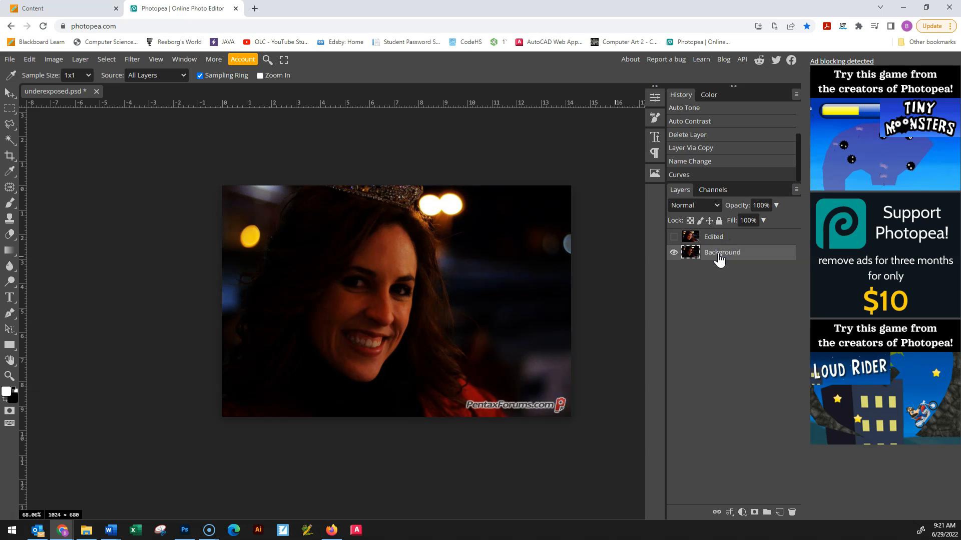
{"action": "key", "text": "ctrl+j"}
{"action": "double_click", "coordinate": [721, 253]}
{"action": "type", "text": "Edited"}
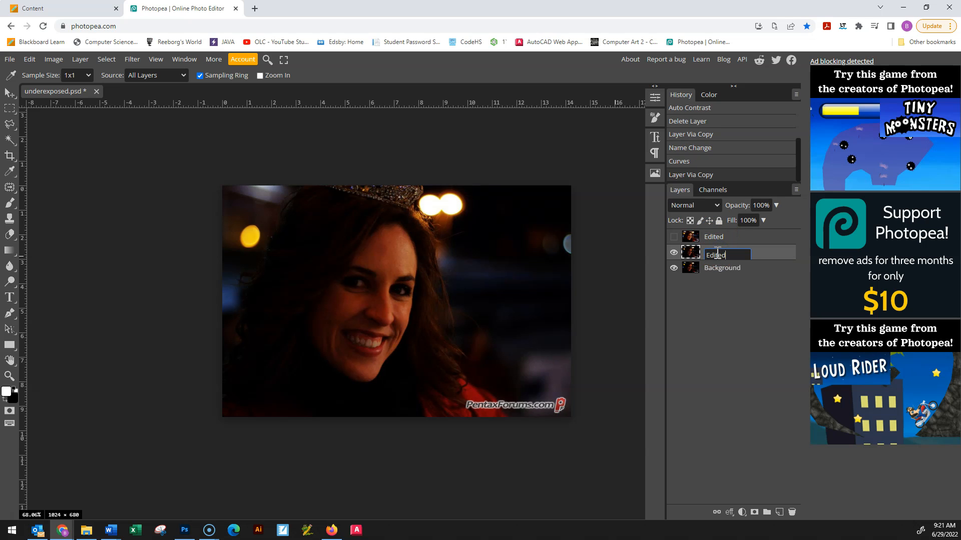
{"action": "type", "text": "2"}
{"action": "key", "text": "Return"}
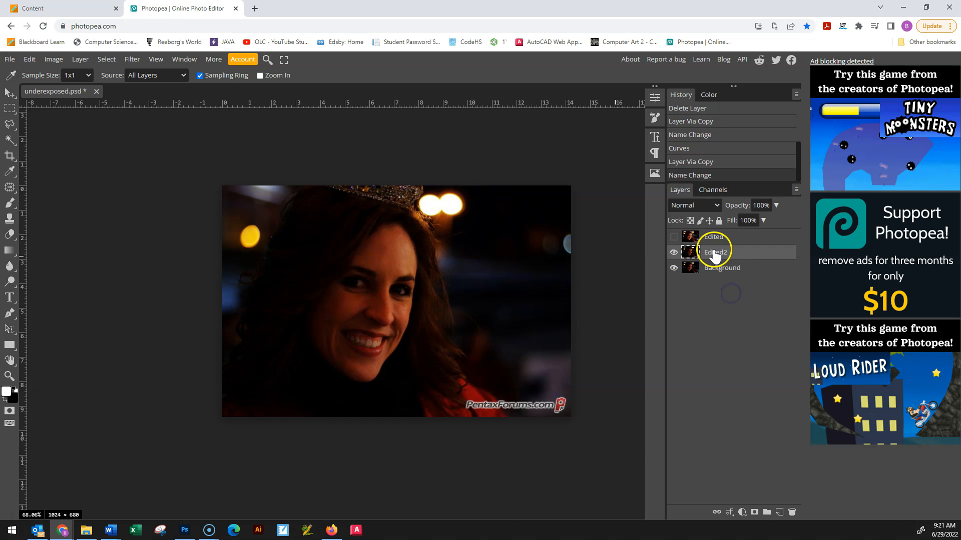
Start a Curves adjustment on the Edited2 layer and sample the white point from the woman's teeth.
{"action": "left_click", "coordinate": [54, 59]}
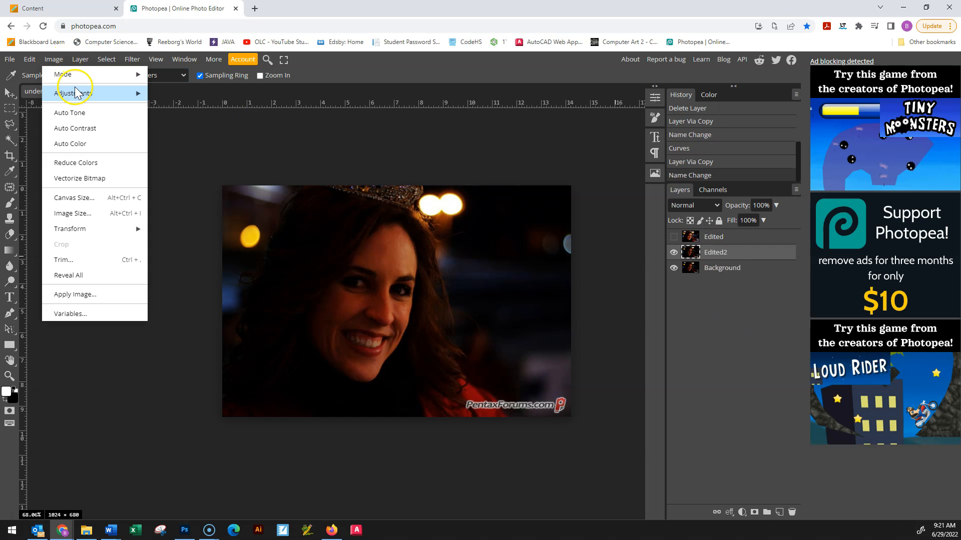
{"action": "mouse_move", "coordinate": [75, 93]}
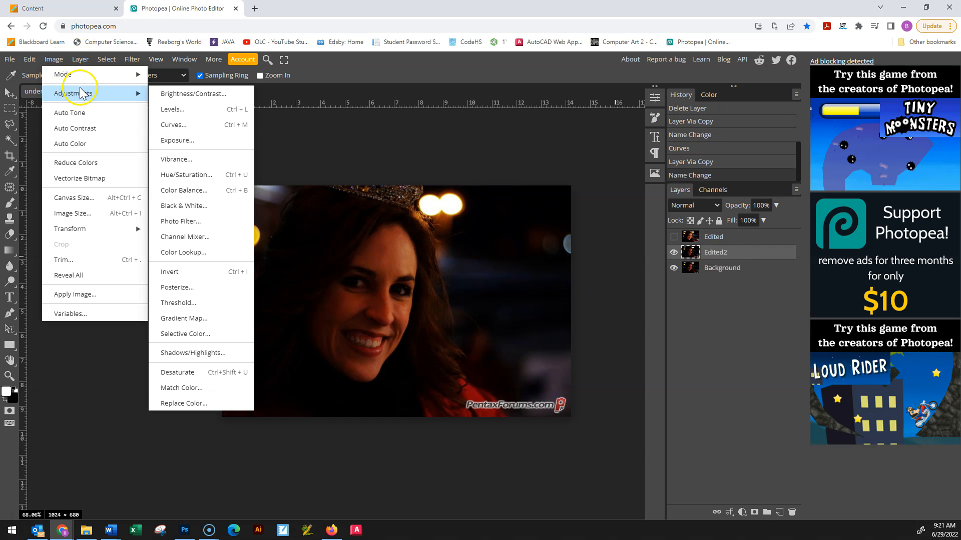
{"action": "left_click", "coordinate": [194, 125]}
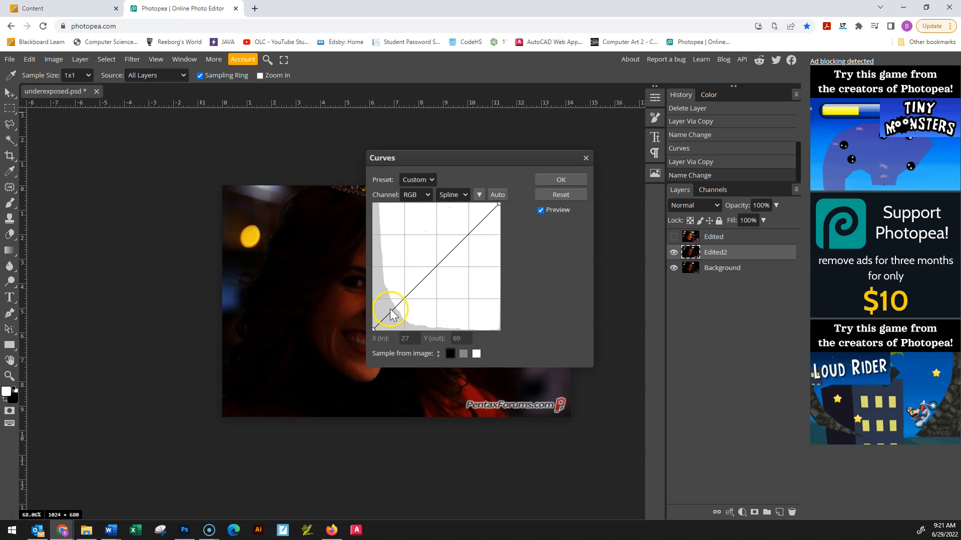
{"action": "left_click_drag", "start_coordinate": [438, 163], "coordinate": [173, 188]}
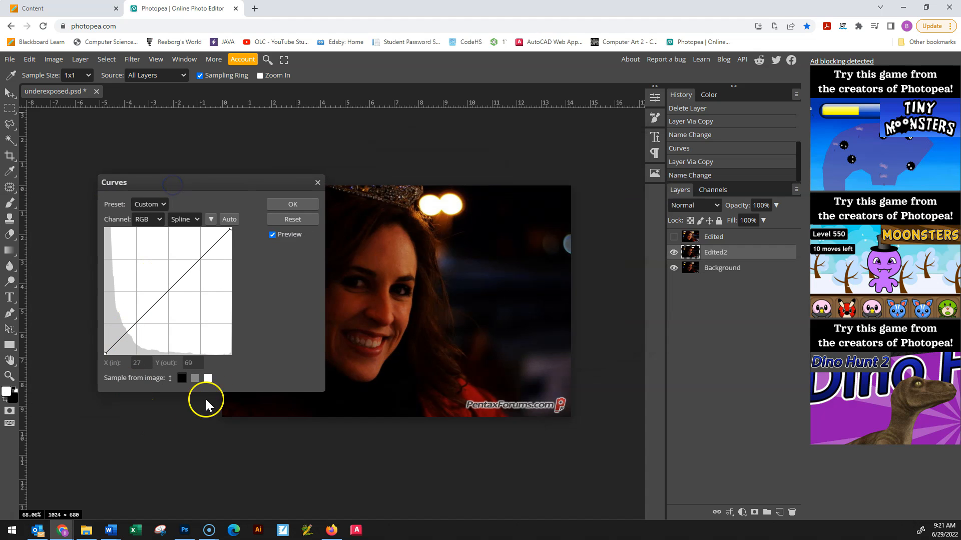
{"action": "left_click", "coordinate": [377, 350]}
{"action": "left_click", "coordinate": [376, 350]}
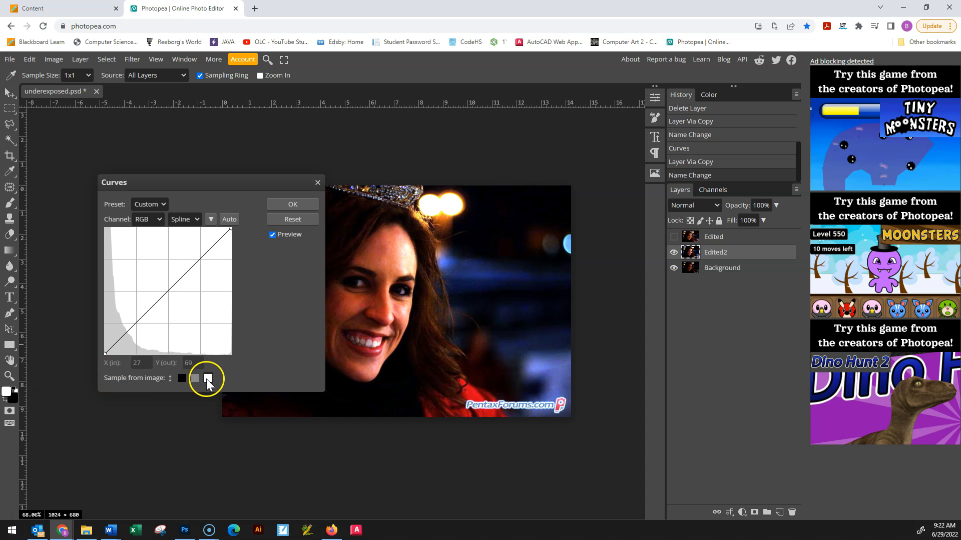
Move the Curves dialog clear of the portrait to inspect the whole image, and apply the adjustment to Edited2.
{"action": "left_click_drag", "start_coordinate": [209, 380], "coordinate": [183, 375]}
{"action": "left_click_drag", "start_coordinate": [218, 186], "coordinate": [703, 206]}
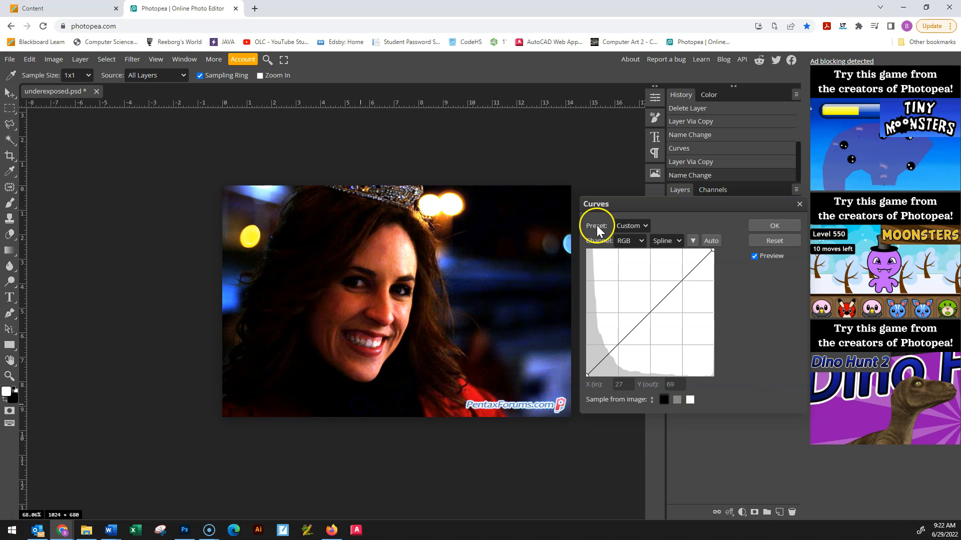
{"action": "left_click_drag", "start_coordinate": [701, 203], "coordinate": [280, 197]}
{"action": "left_click", "coordinate": [291, 218]}
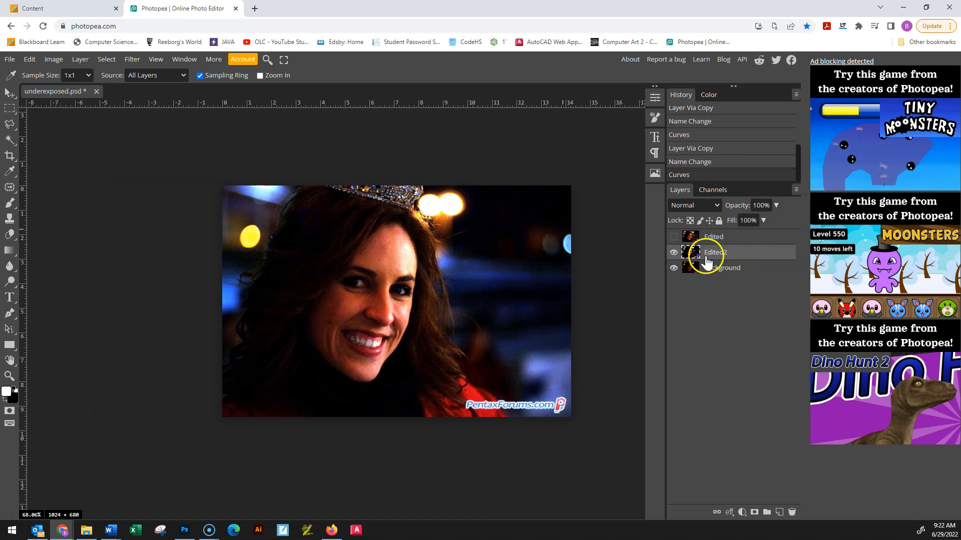
Toggle the Edited2 layer's visibility to compare its white-point correction with the original portrait.
{"action": "left_click", "coordinate": [674, 252]}
{"action": "left_click", "coordinate": [673, 252]}
{"action": "left_click", "coordinate": [674, 252]}
{"action": "left_click", "coordinate": [674, 253]}
{"action": "left_click", "coordinate": [674, 252]}
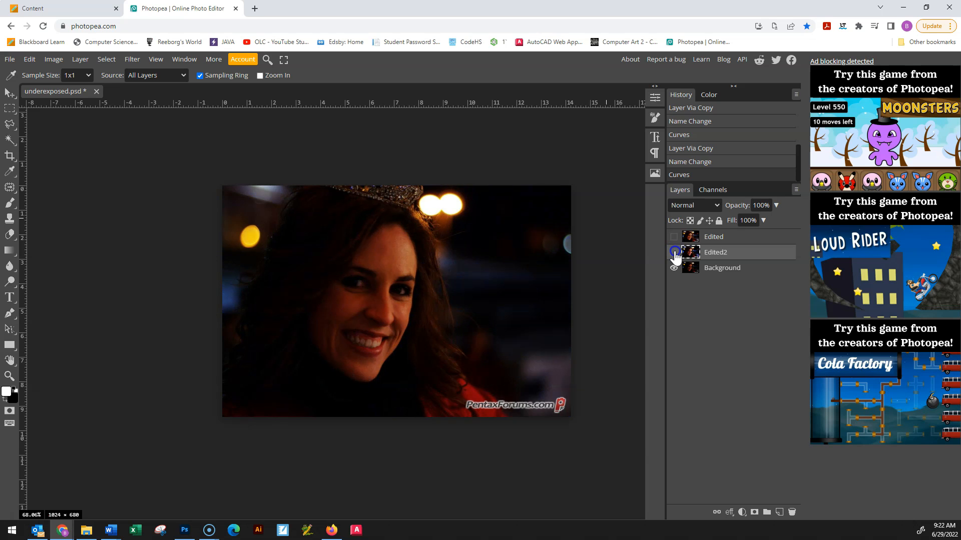
Hide the Background layer and switch between the Edited and Edited2 layers to compare the two corrections.
{"action": "left_click", "coordinate": [674, 238]}
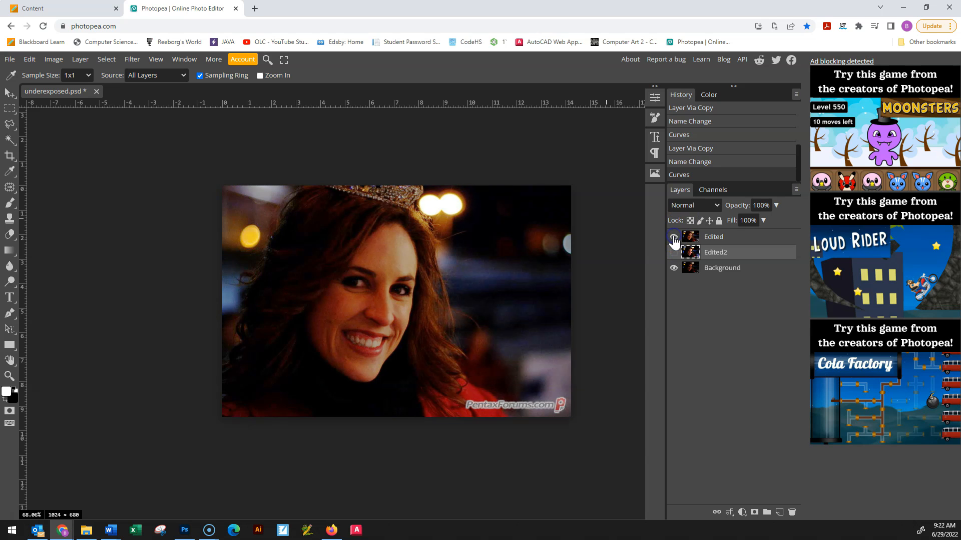
{"action": "left_click", "coordinate": [674, 267]}
{"action": "left_click", "coordinate": [674, 238]}
{"action": "left_click", "coordinate": [674, 237]}
{"action": "left_click", "coordinate": [674, 237]}
{"action": "left_click", "coordinate": [761, 250]}
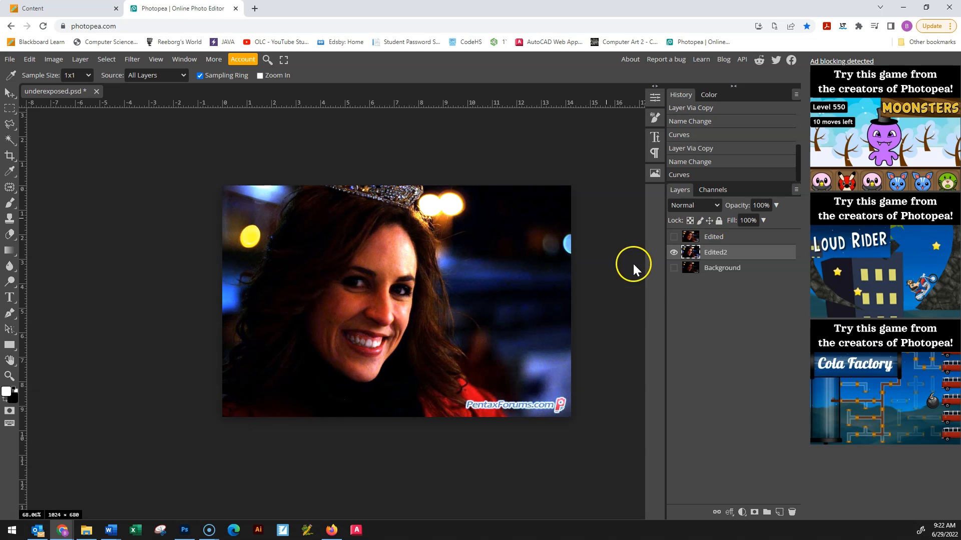
Show the Background layer again and compare it with Edited2, leaving Edited2 visible.
{"action": "left_click", "coordinate": [673, 268]}
{"action": "left_click", "coordinate": [673, 252]}
{"action": "left_click", "coordinate": [674, 252]}
{"action": "left_click", "coordinate": [674, 253]}
{"action": "left_click", "coordinate": [674, 253]}
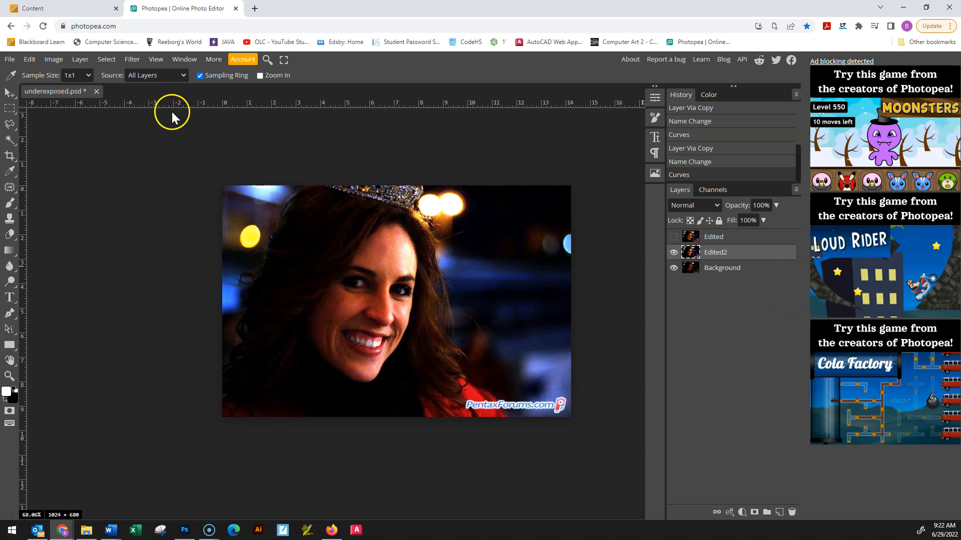
Close underexposed.psd and discard its unsaved changes.
{"action": "left_click", "coordinate": [96, 91]}
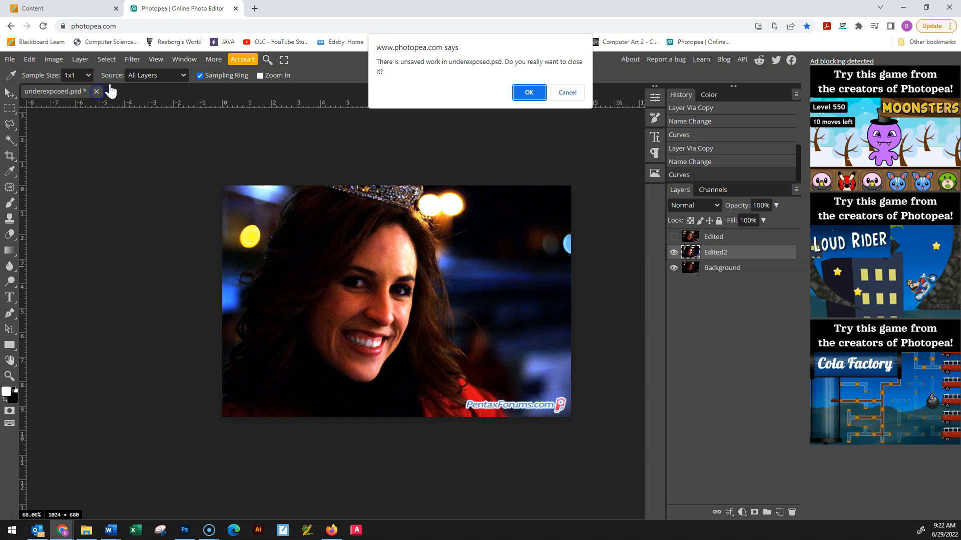
{"action": "left_click", "coordinate": [529, 92]}
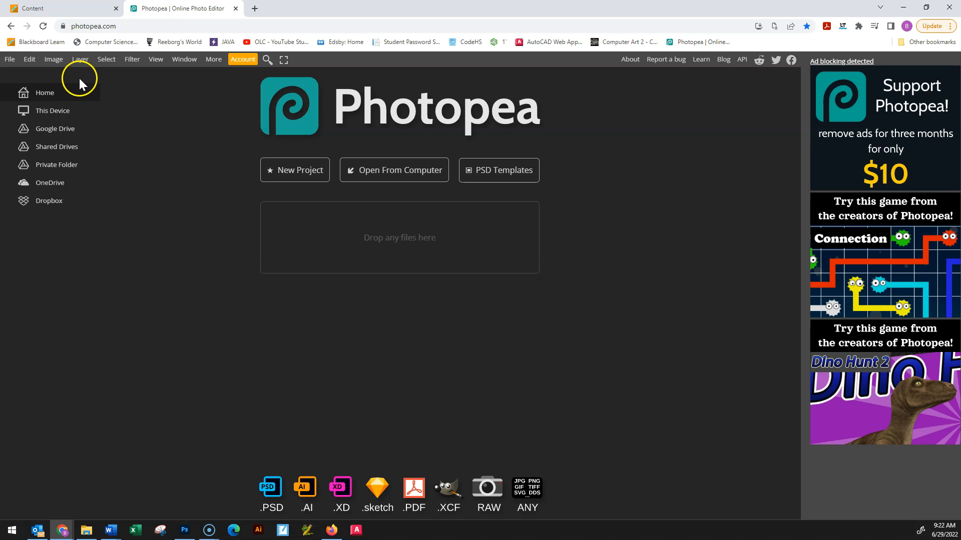
While opening a file, go up to the PhotopeaPractice folder and move gear.jpg into the PhotopeaPractice2022 subfolder.
{"action": "left_click", "coordinate": [18, 59]}
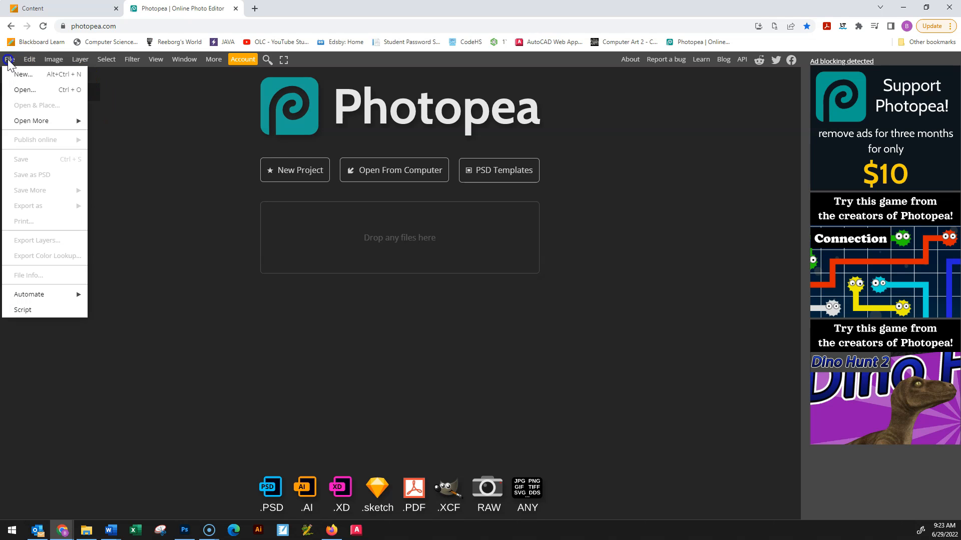
{"action": "left_click", "coordinate": [33, 93]}
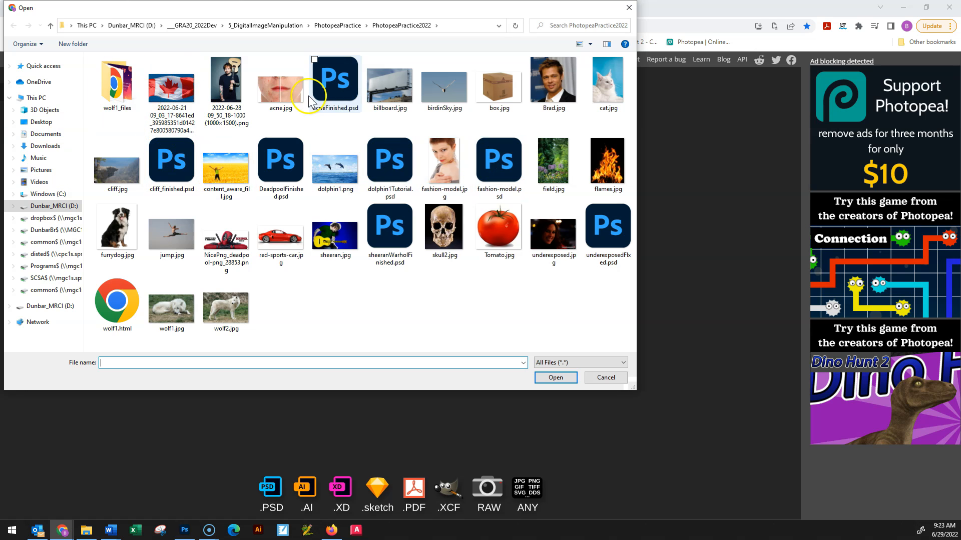
{"action": "left_click", "coordinate": [345, 26]}
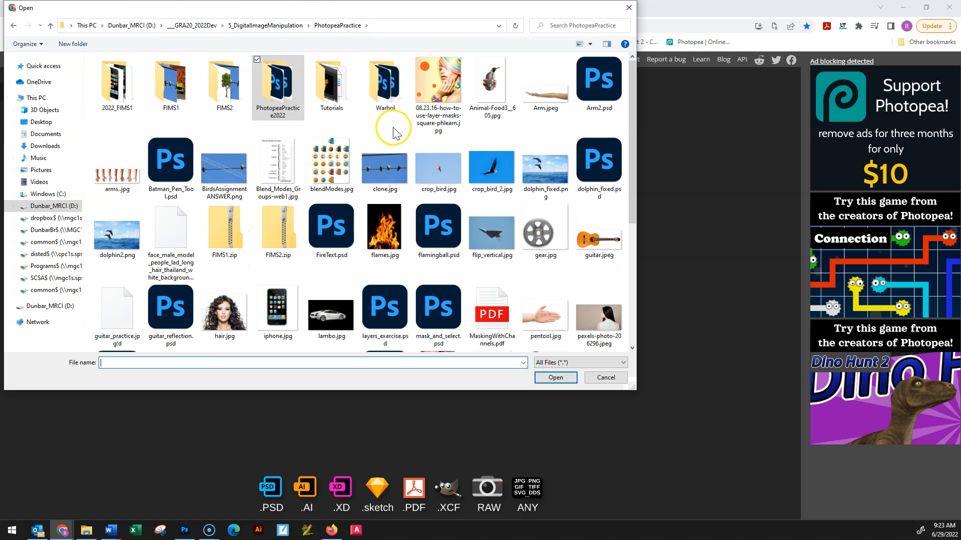
{"action": "left_click_drag", "start_coordinate": [539, 233], "coordinate": [282, 102]}
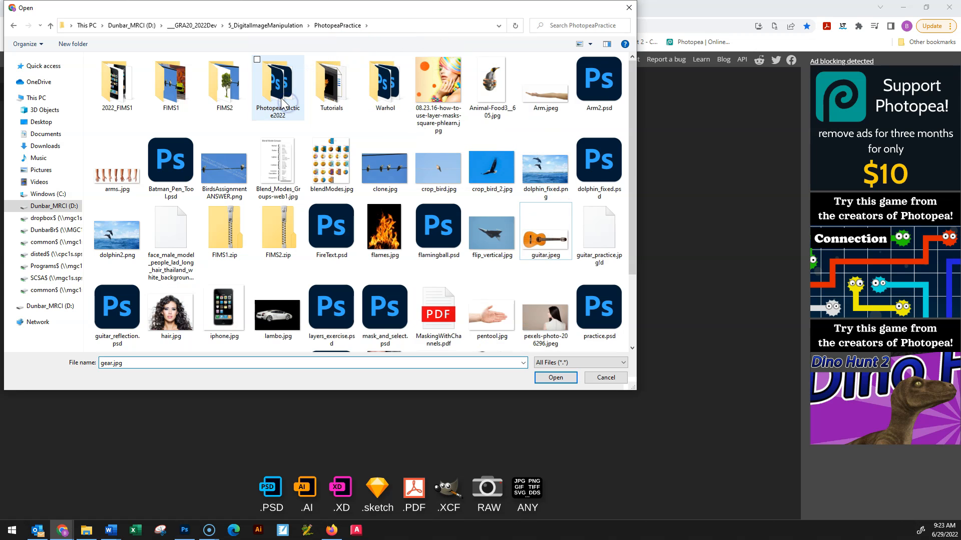
Open gear.jpg from the PhotopeaPractice2022 folder.
{"action": "double_click", "coordinate": [282, 102]}
{"action": "left_click", "coordinate": [170, 235]}
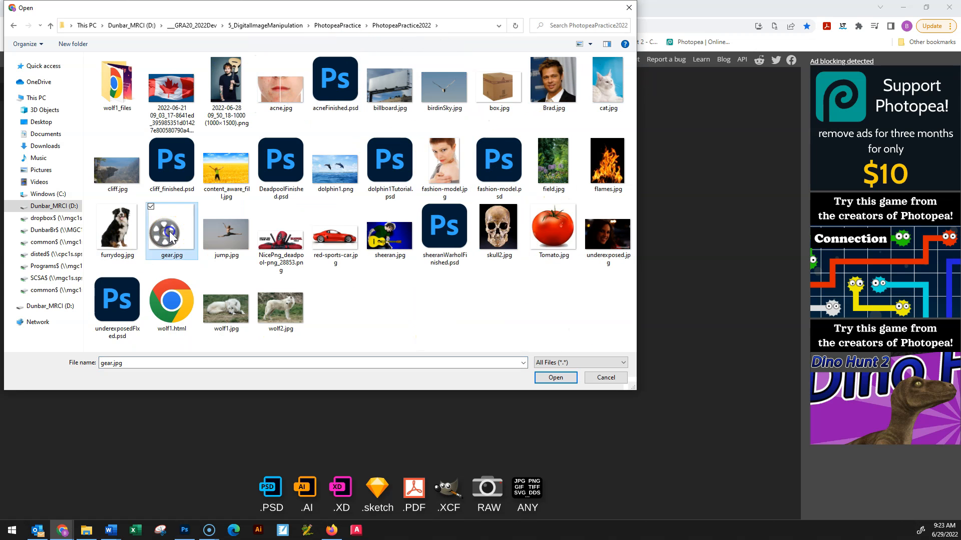
{"action": "double_click", "coordinate": [171, 236]}
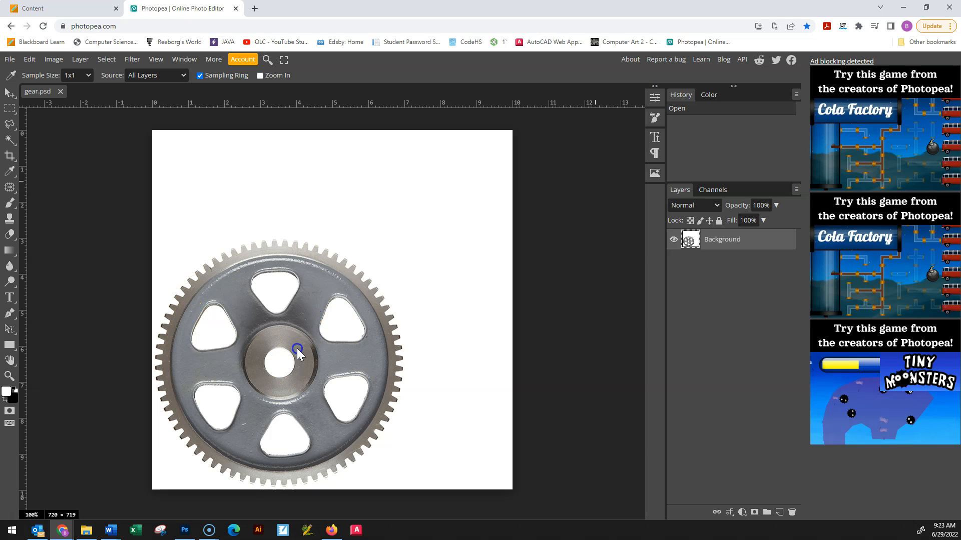
Duplicate the gear image's Background layer.
{"action": "left_click", "coordinate": [467, 332]}
{"action": "left_click", "coordinate": [31, 210]}
{"action": "left_click", "coordinate": [10, 142]}
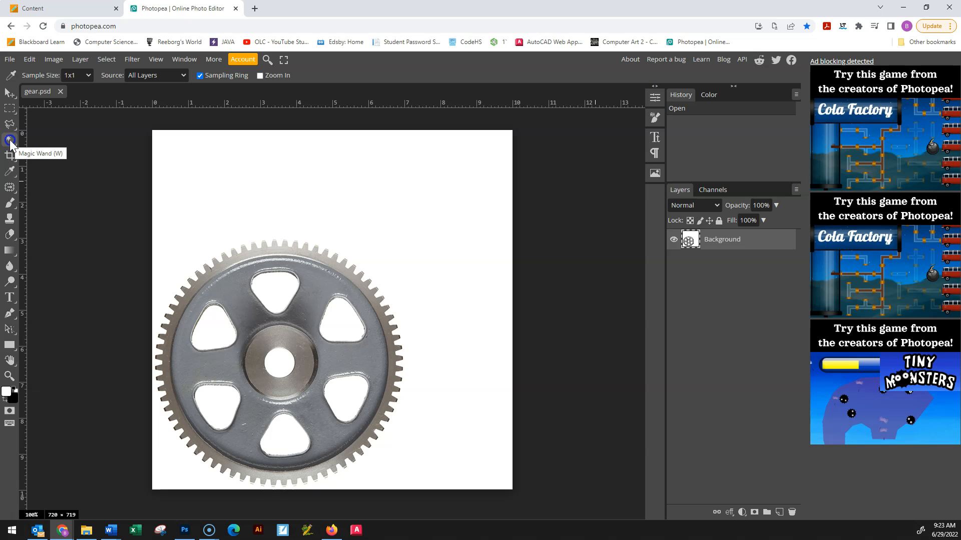
{"action": "left_click", "coordinate": [756, 239]}
{"action": "key", "text": "ctrl+j"}
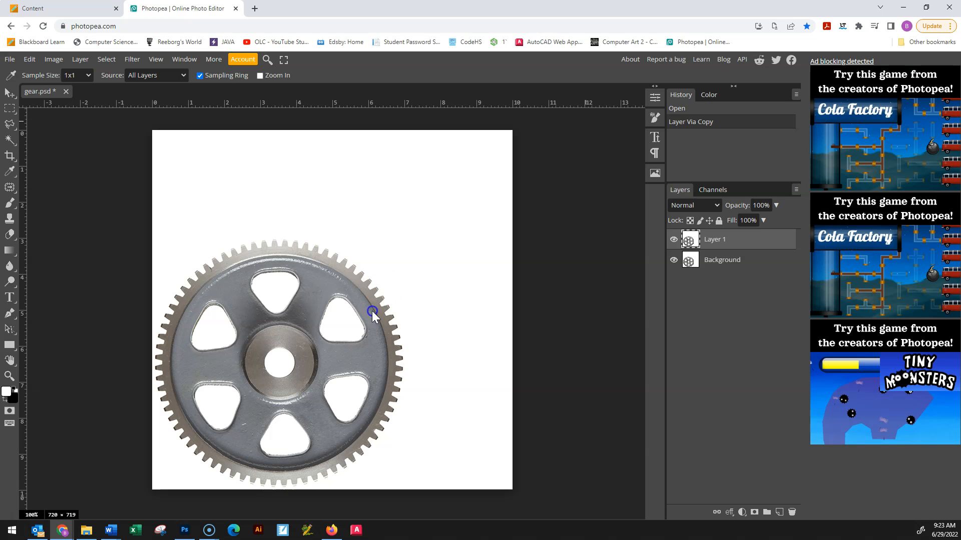
Select the white area around the gear on Layer 1 with the Magic Wand and add all the gear's openings to the selection.
{"action": "left_click", "coordinate": [10, 139]}
{"action": "left_click", "coordinate": [443, 265]}
{"action": "left_click", "coordinate": [347, 335]}
{"action": "left_click", "coordinate": [265, 284]}
{"action": "left_click", "coordinate": [351, 400]}
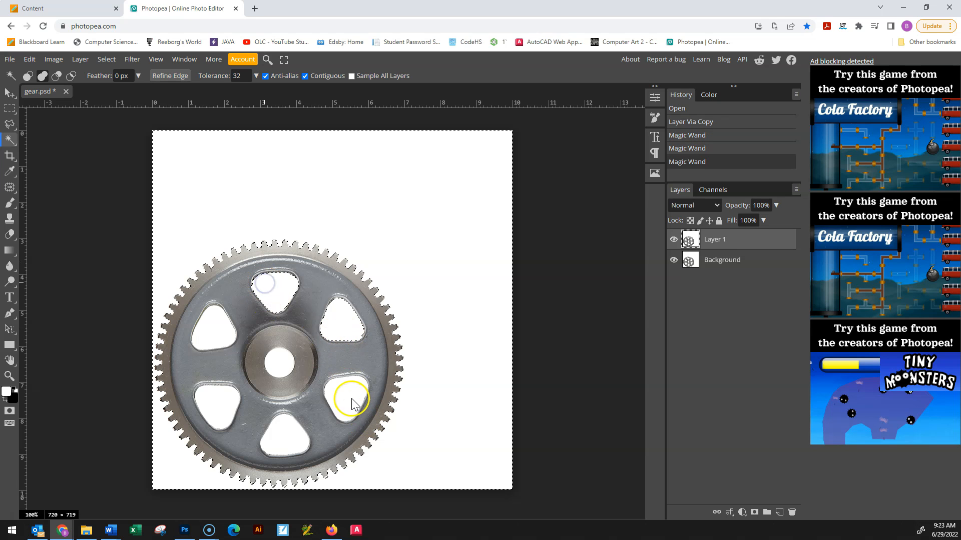
{"action": "left_click", "coordinate": [278, 437]}
{"action": "left_click", "coordinate": [213, 408]}
{"action": "left_click", "coordinate": [215, 328]}
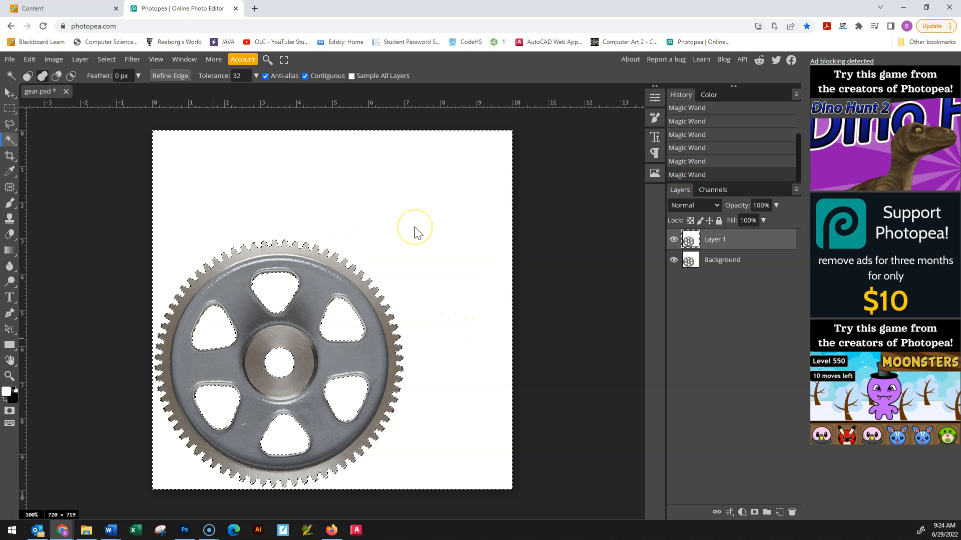
Invert the selection to copy only the gear onto a new layer, and hide Layer 1 and the Background.
{"action": "key", "text": "ctrl+shift+i"}
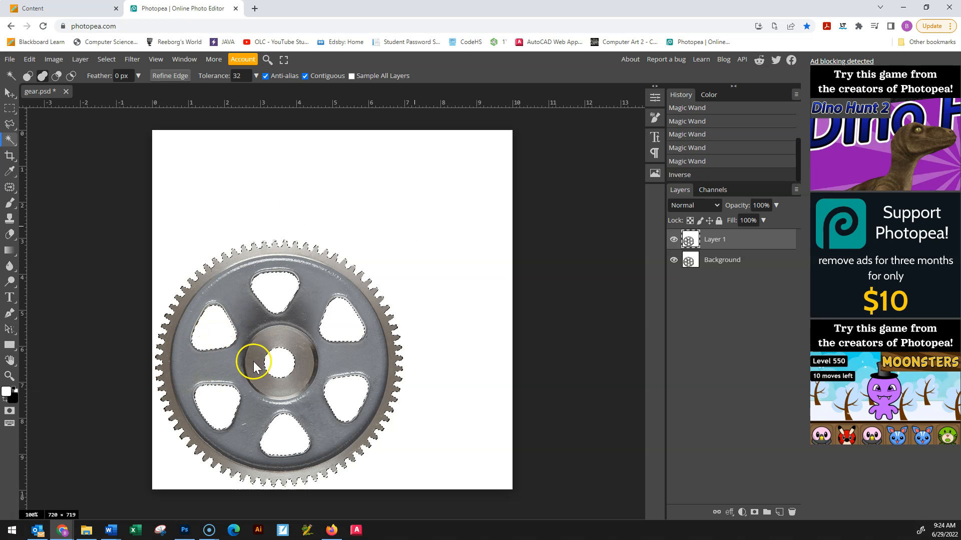
{"action": "key", "text": "ctrl+j"}
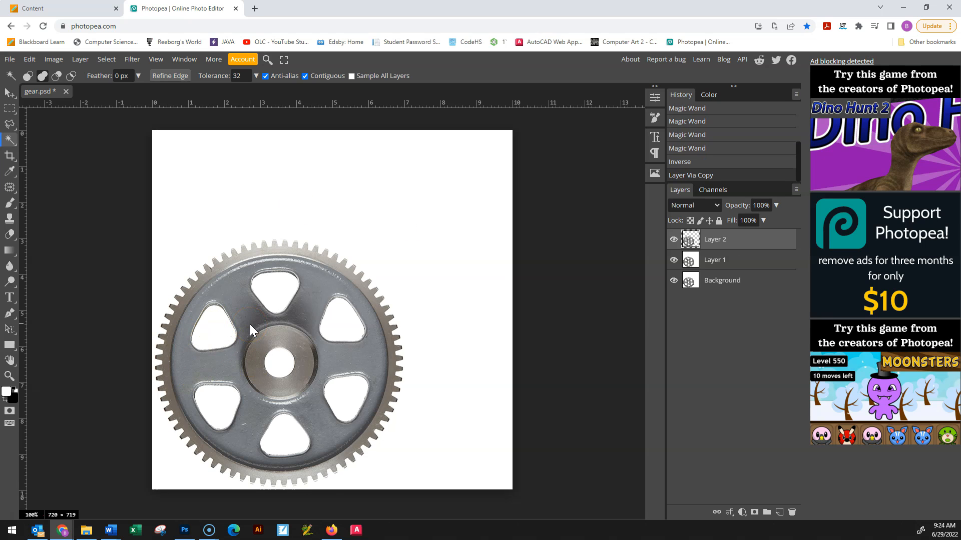
{"action": "left_click", "coordinate": [673, 260]}
{"action": "left_click", "coordinate": [673, 281]}
Clear the selection and move the gear on Layer 2 into the lower-right part of the canvas.
{"action": "left_click", "coordinate": [303, 316]}
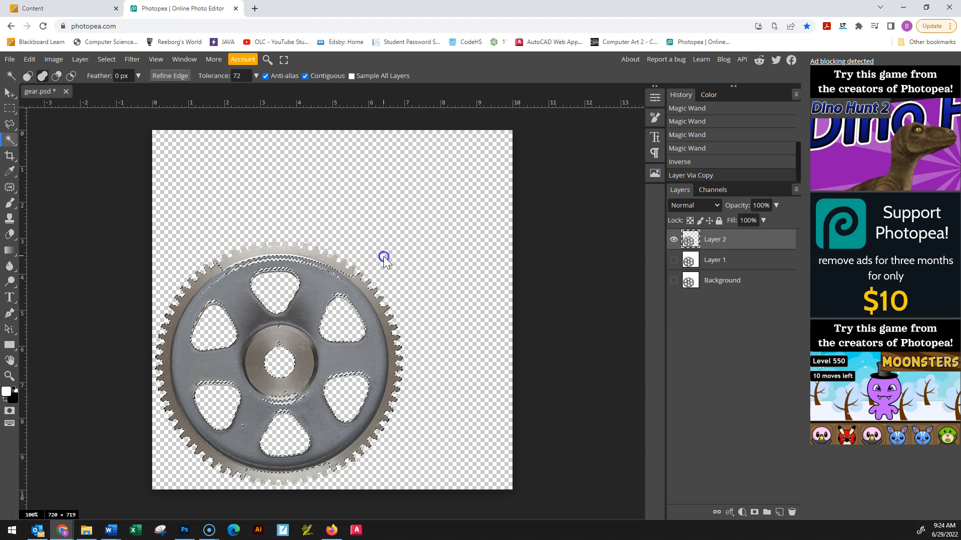
{"action": "left_click", "coordinate": [10, 92]}
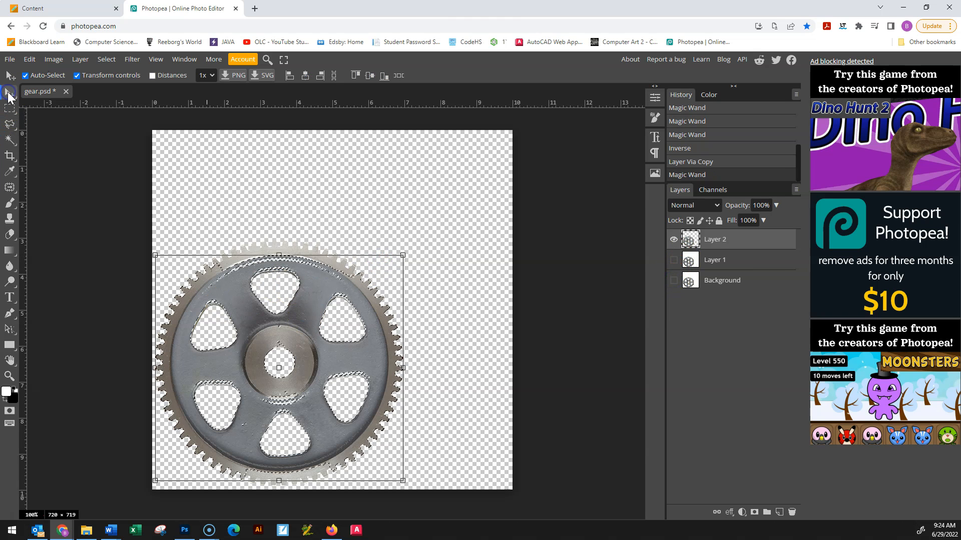
{"action": "key", "text": "ctrl+d"}
{"action": "left_click_drag", "start_coordinate": [303, 307], "coordinate": [388, 264]}
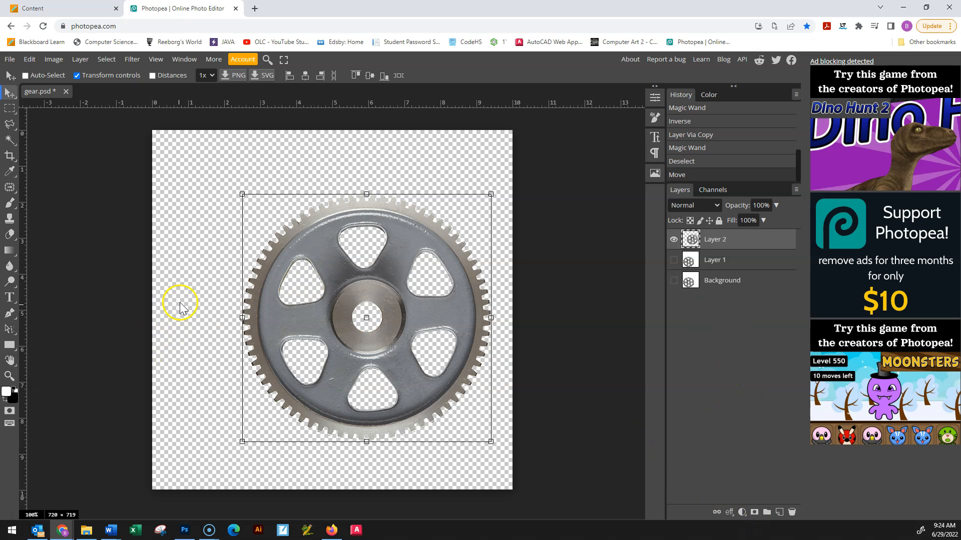
{"action": "left_click_drag", "start_coordinate": [433, 325], "coordinate": [445, 355]}
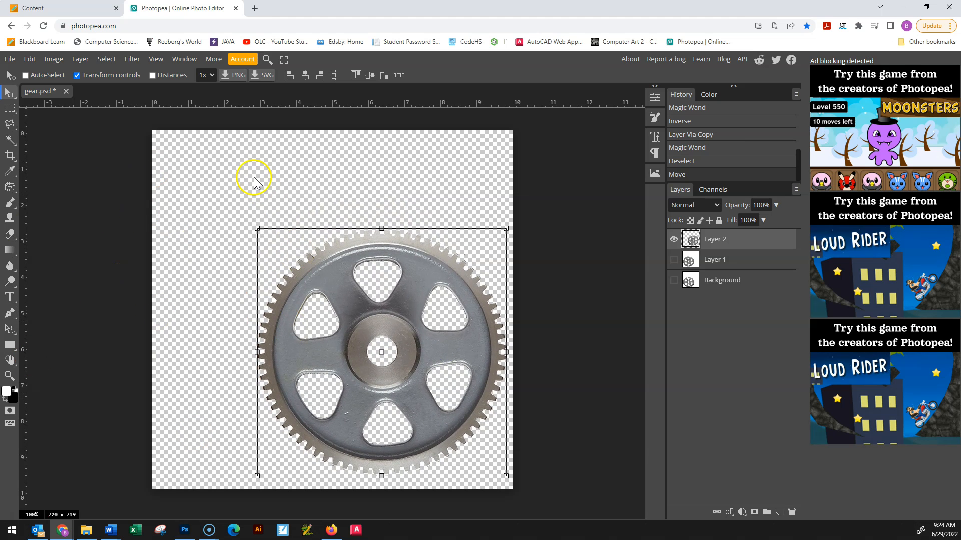
{"action": "left_click_drag", "start_coordinate": [334, 283], "coordinate": [330, 278]}
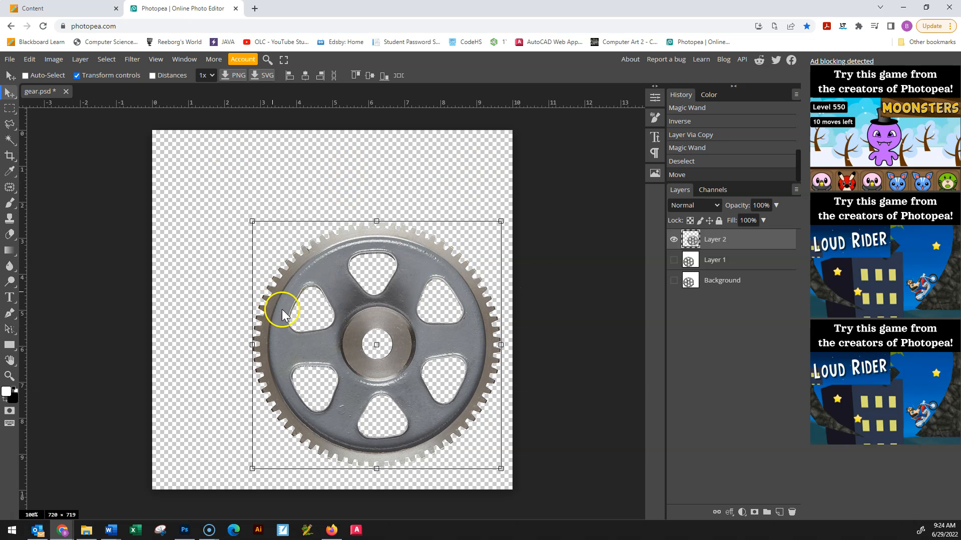
Open the Canvas Size settings and anchor the existing image at the bottom-right corner.
{"action": "left_click", "coordinate": [55, 60]}
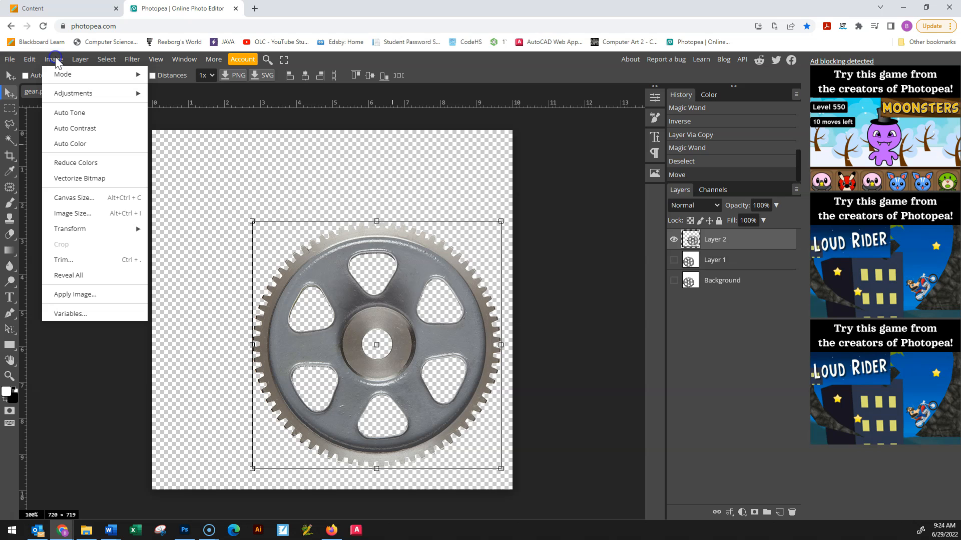
{"action": "left_click", "coordinate": [92, 198]}
{"action": "left_click_drag", "start_coordinate": [128, 130], "coordinate": [183, 144]}
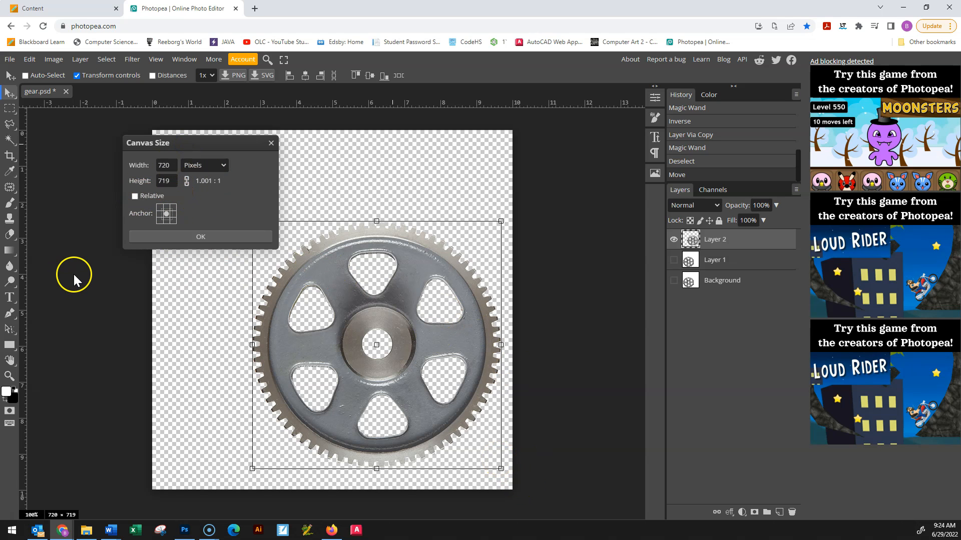
{"action": "left_click", "coordinate": [172, 220]}
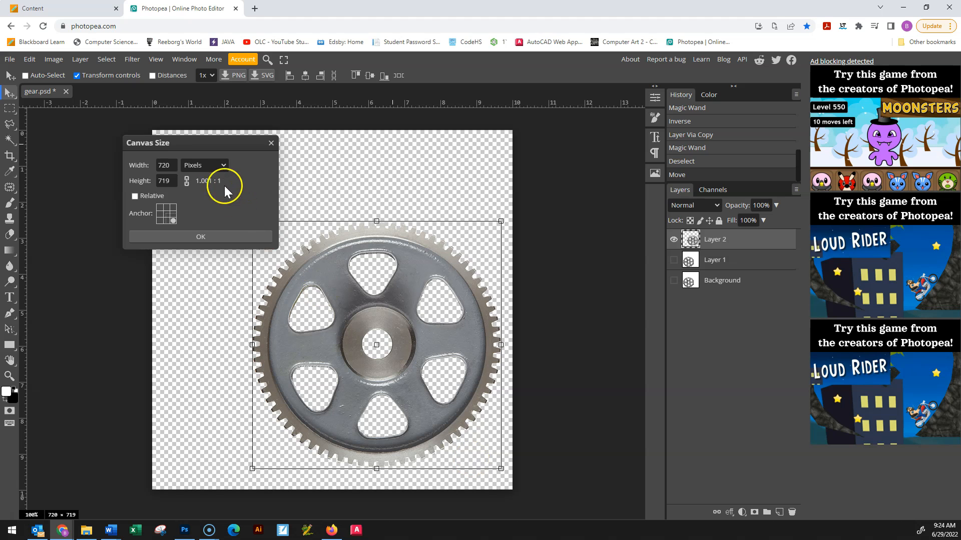
Widen the canvas by 500 pixels using relative sizing, with 0 added to the height.
{"action": "left_click", "coordinate": [165, 167]}
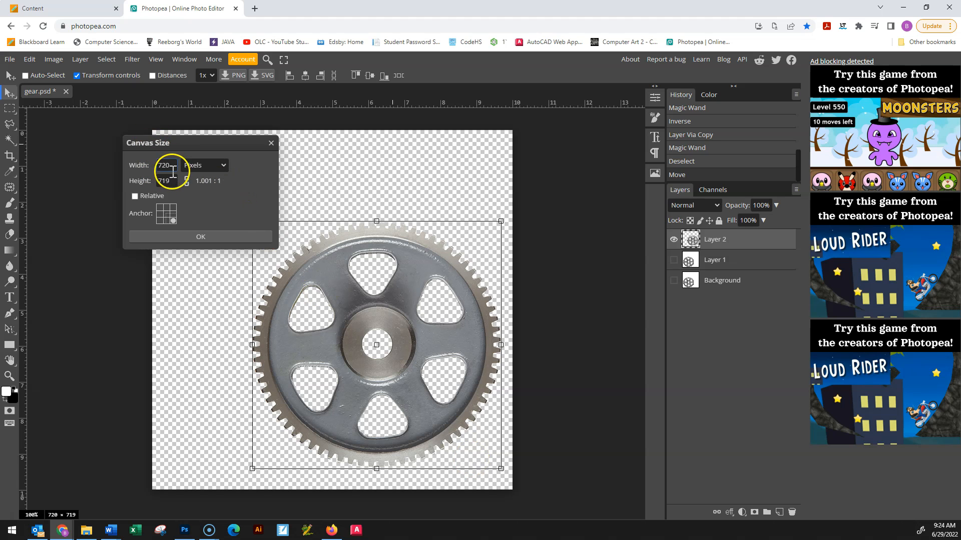
{"action": "left_click", "coordinate": [135, 196]}
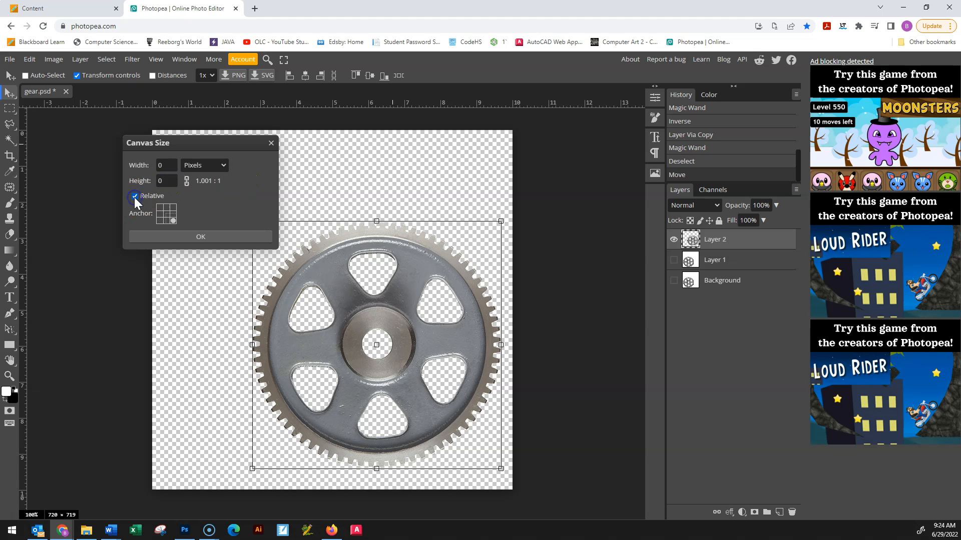
{"action": "left_click", "coordinate": [190, 184]}
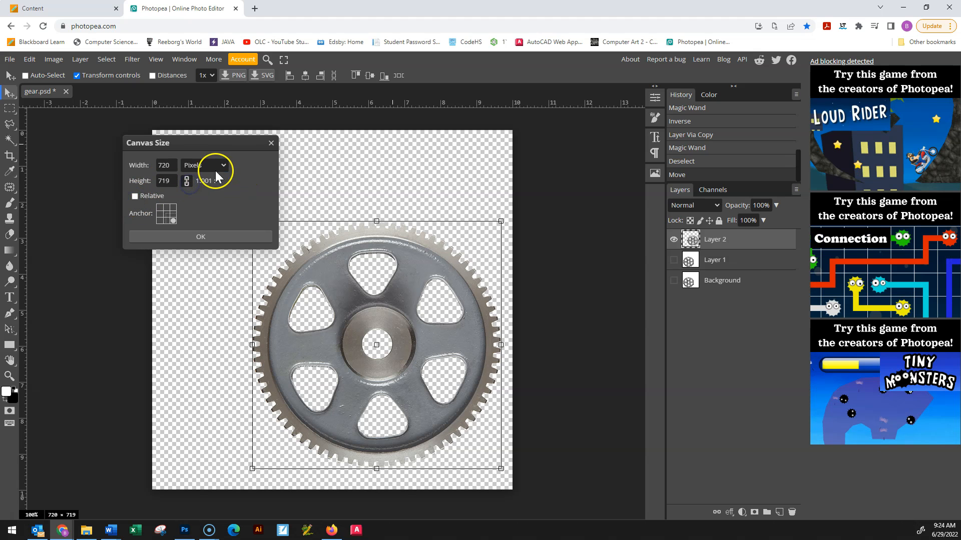
{"action": "left_click", "coordinate": [188, 180]}
{"action": "left_click", "coordinate": [166, 181]}
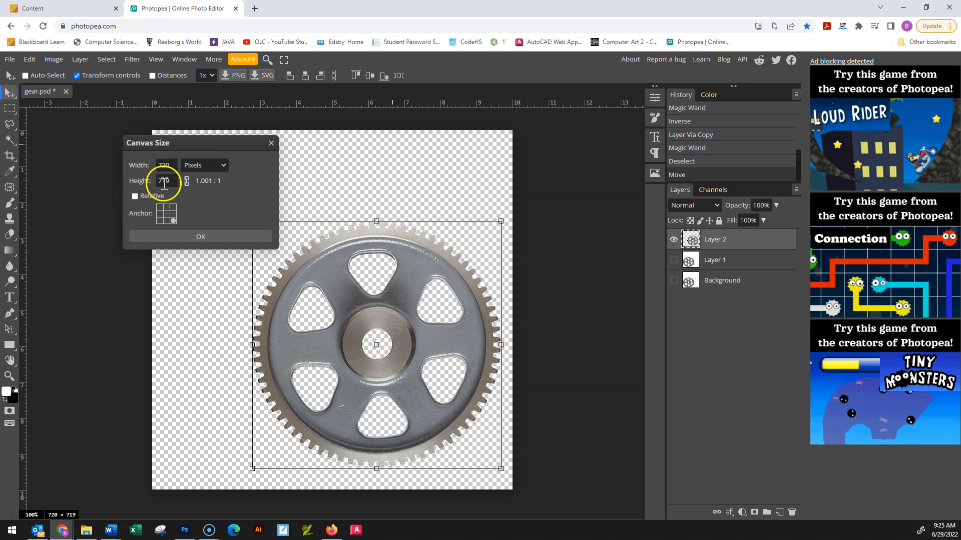
{"action": "left_click", "coordinate": [136, 199]}
{"action": "left_click", "coordinate": [134, 198]}
{"action": "left_click", "coordinate": [135, 196]}
{"action": "left_click", "coordinate": [169, 164]}
{"action": "type", "text": "500"}
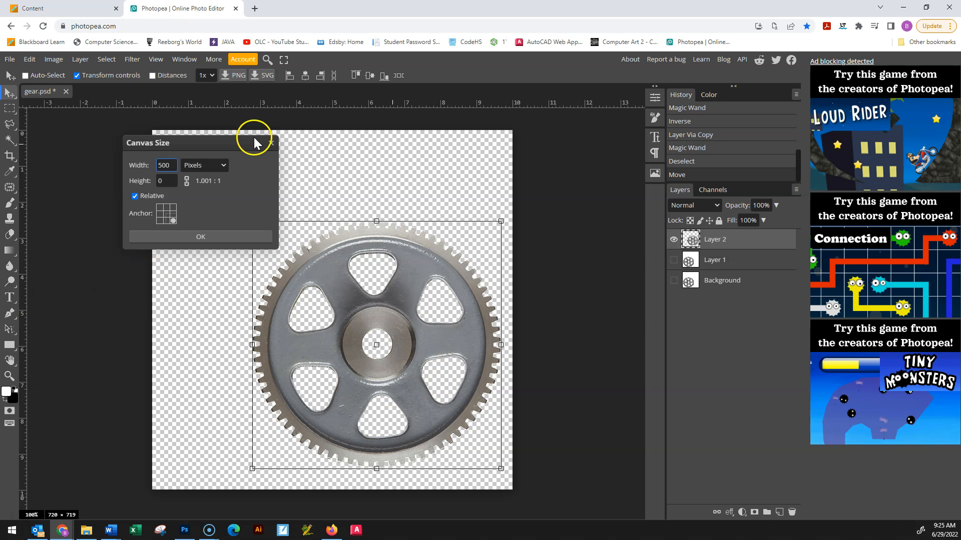
{"action": "left_click", "coordinate": [206, 234]}
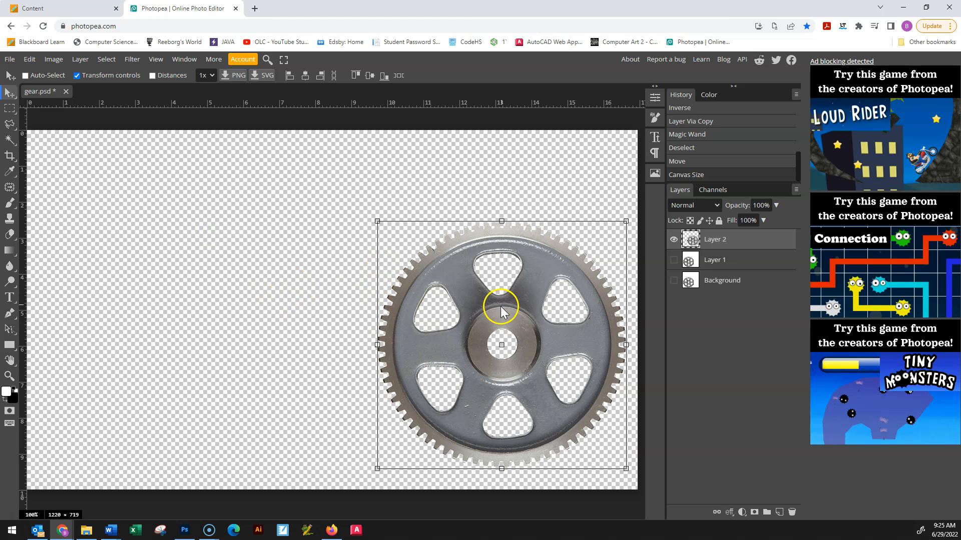
Move the gear slightly left and down from the right edge of the widened canvas.
{"action": "left_click_drag", "start_coordinate": [488, 306], "coordinate": [444, 313]}
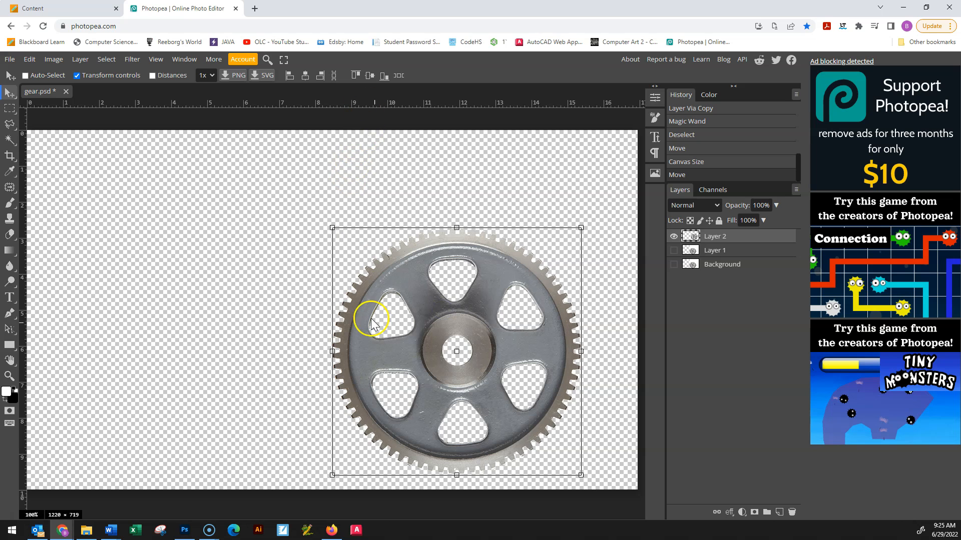
{"action": "mouse_move", "coordinate": [447, 349]}
{"action": "left_mouse_down"}
{"action": "mouse_move", "coordinate": [449, 333]}
{"action": "mouse_move", "coordinate": [448, 351]}
{"action": "left_mouse_up"}
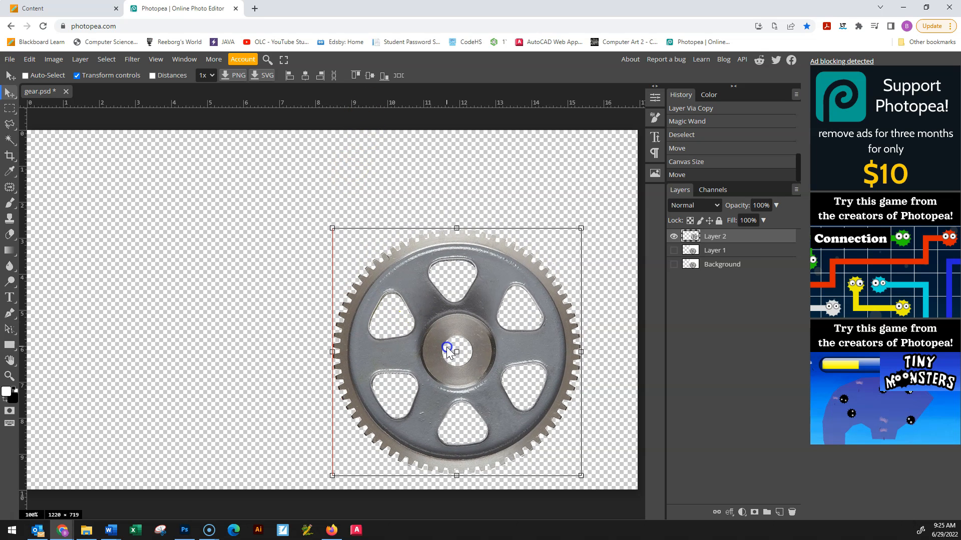
{"action": "left_click", "coordinate": [421, 170]}
{"action": "left_click", "coordinate": [292, 238]}
{"action": "left_click_drag", "start_coordinate": [217, 306], "coordinate": [217, 306]}
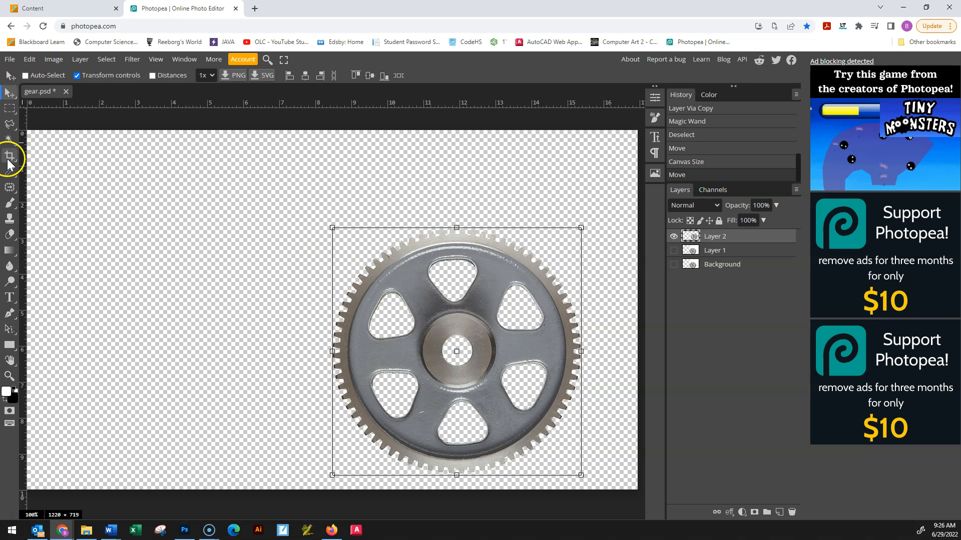
Select the transparent area around the gear and all its openings with the Magic Wand, and invert the selection to the gear shape.
{"action": "left_click", "coordinate": [10, 138]}
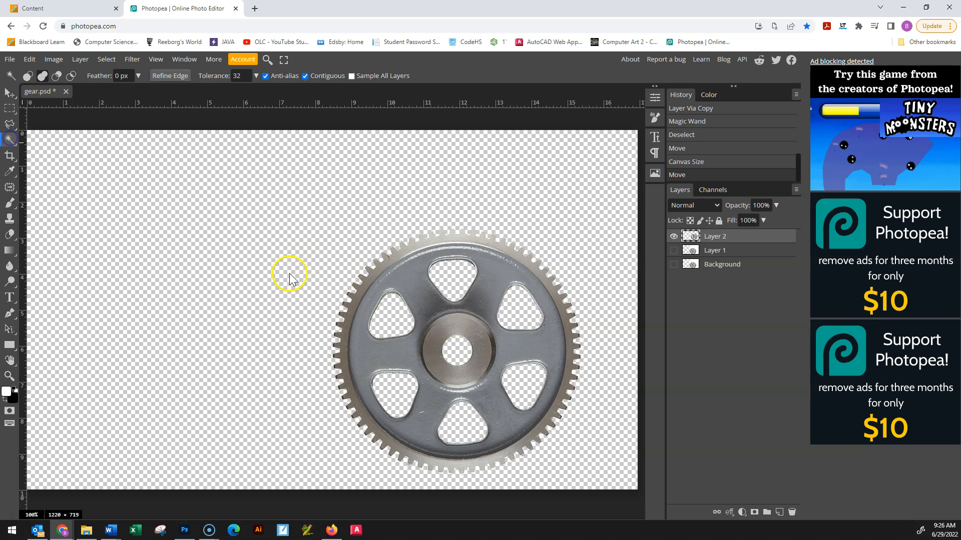
{"action": "left_click", "coordinate": [338, 263]}
{"action": "left_click", "coordinate": [385, 307], "text": "shift"}
{"action": "left_click", "coordinate": [449, 277], "text": "shift"}
{"action": "left_click", "coordinate": [508, 307], "text": "shift"}
{"action": "left_click", "coordinate": [515, 386], "text": "shift"}
{"action": "left_click", "coordinate": [457, 353], "text": "shift"}
{"action": "left_click", "coordinate": [459, 425], "text": "shift"}
{"action": "left_click", "coordinate": [390, 394], "text": "shift"}
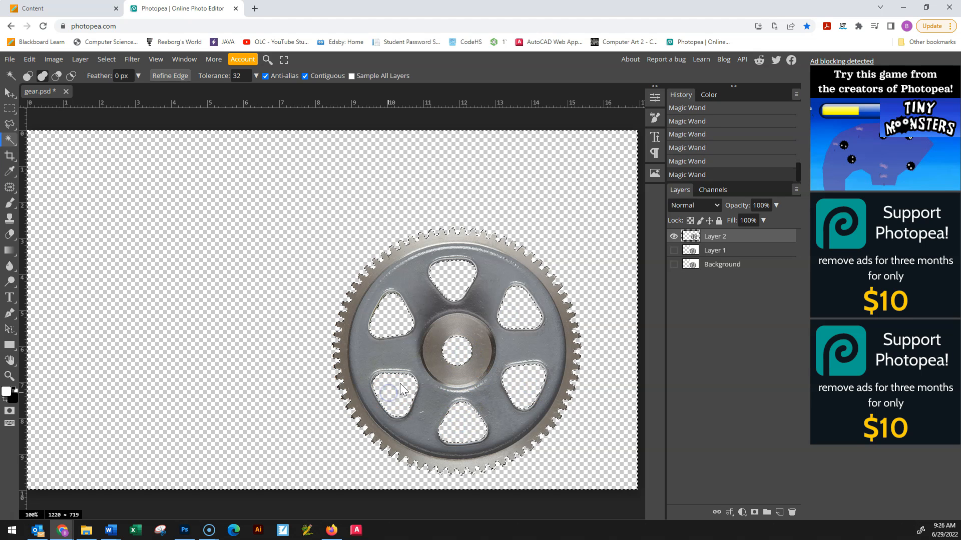
{"action": "key", "text": "ctrl+shift+i"}
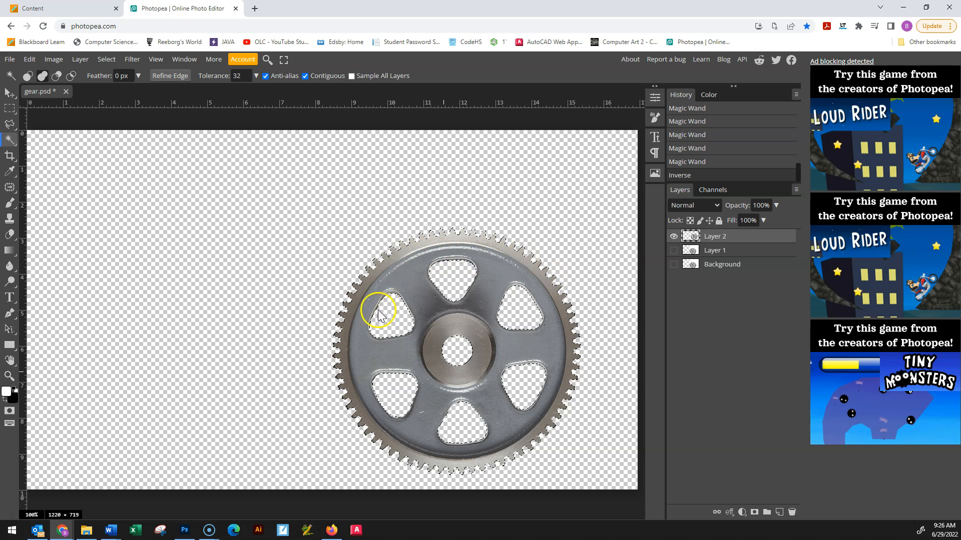
Add a new layer above Layer 2, and rename Layer 2 as Gear and the new layer as Shadow.
{"action": "left_click", "coordinate": [780, 512]}
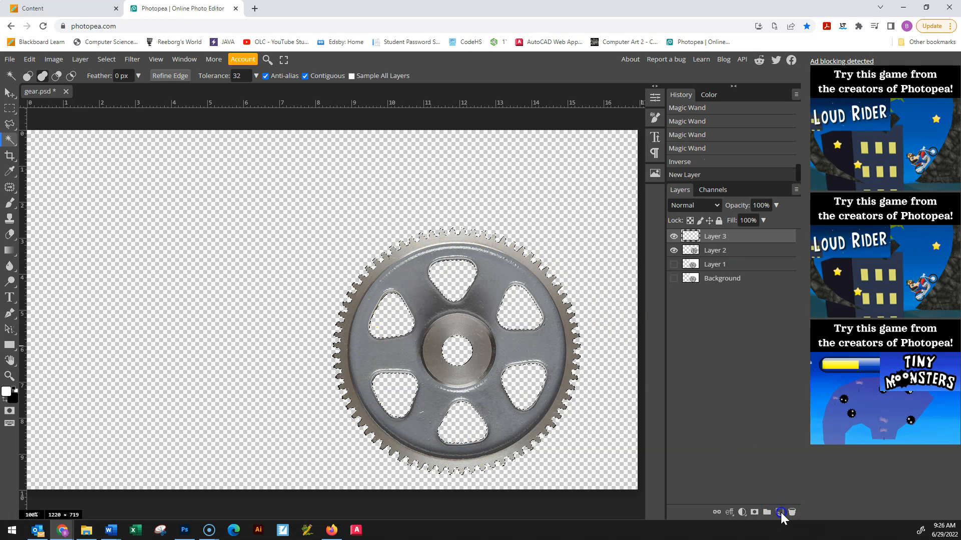
{"action": "double_click", "coordinate": [711, 250]}
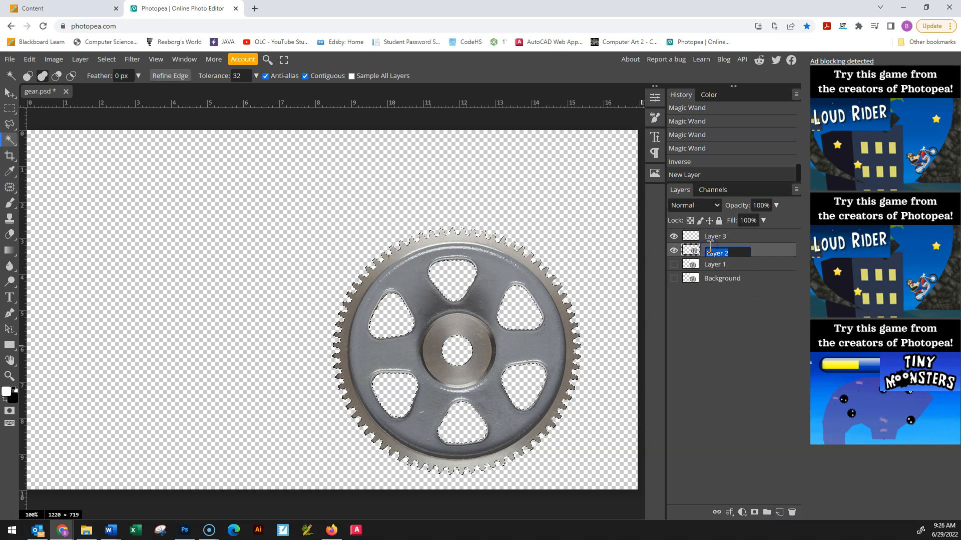
{"action": "type", "text": "Gear"}
{"action": "left_click", "coordinate": [715, 237]}
{"action": "double_click", "coordinate": [718, 239]}
{"action": "type", "text": "Shad"}
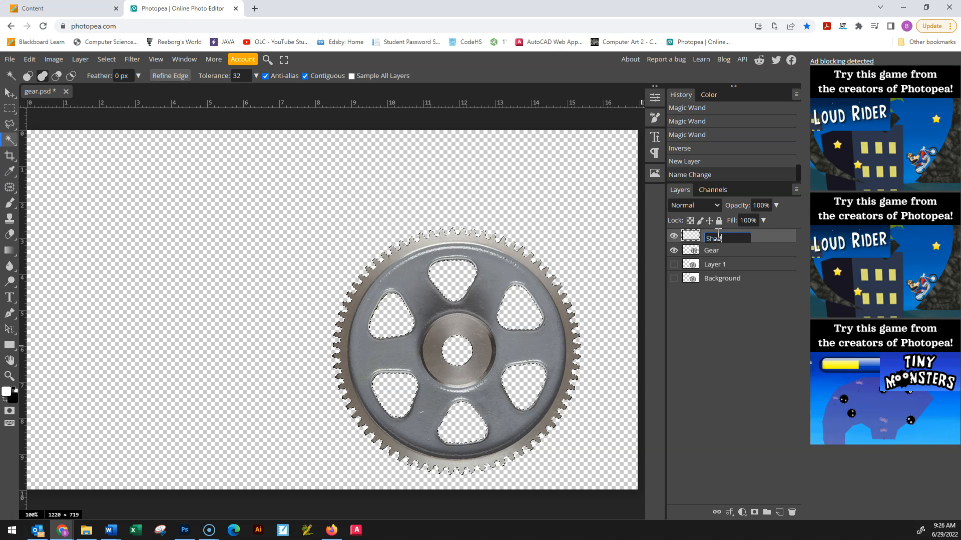
{"action": "type", "text": "ow"}
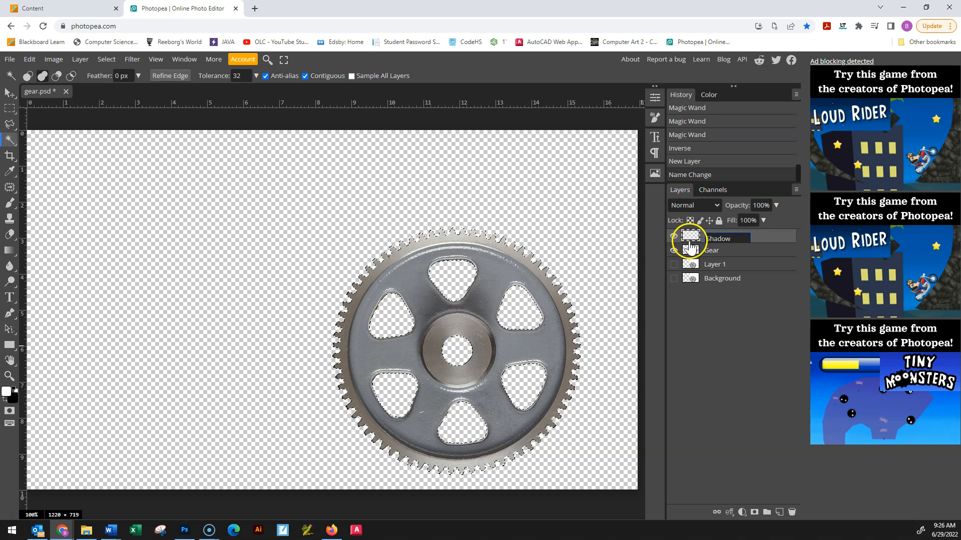
{"action": "key", "text": "Return"}
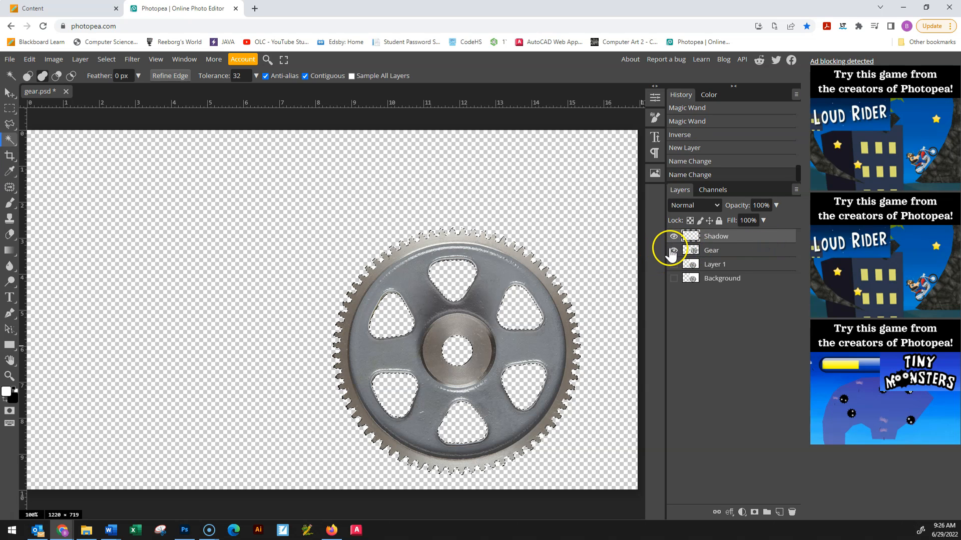
Hide the Gear layer and fill the gear-shaped selection on the Shadow layer with black at 100% opacity.
{"action": "left_click", "coordinate": [674, 250]}
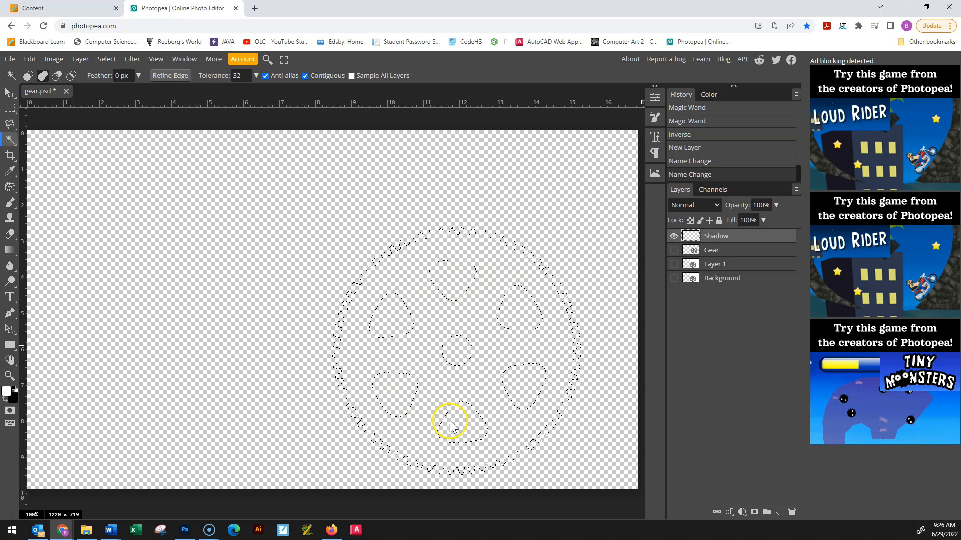
{"action": "left_click", "coordinate": [29, 59]}
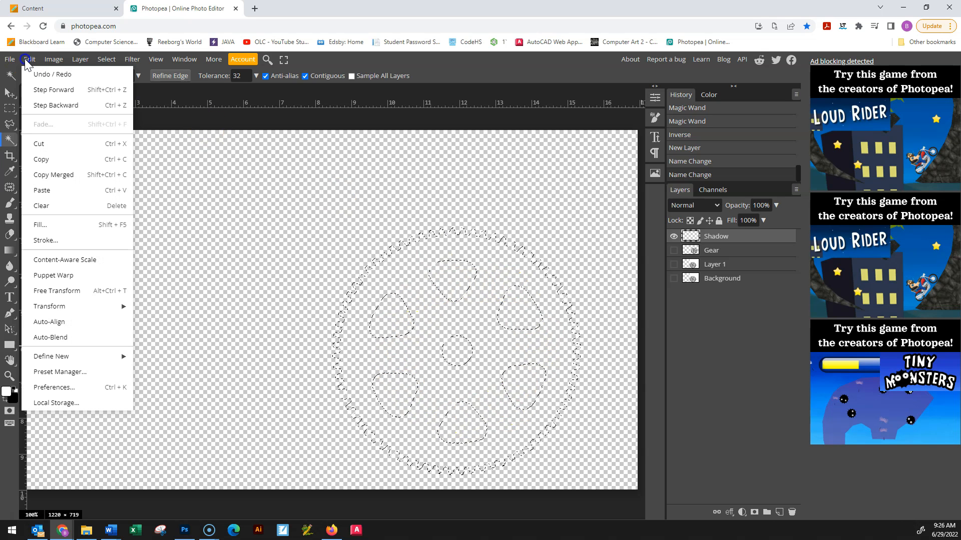
{"action": "left_click", "coordinate": [56, 229]}
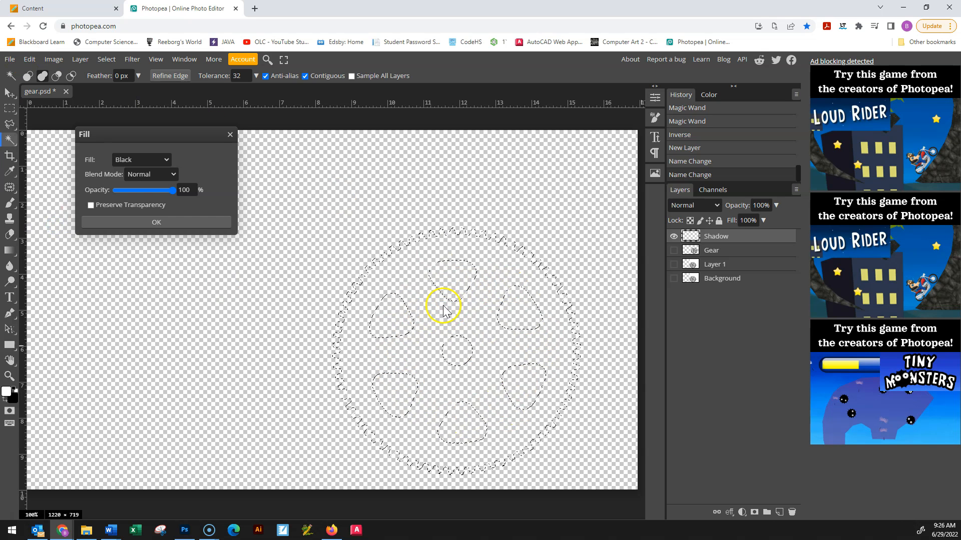
{"action": "left_click", "coordinate": [182, 223]}
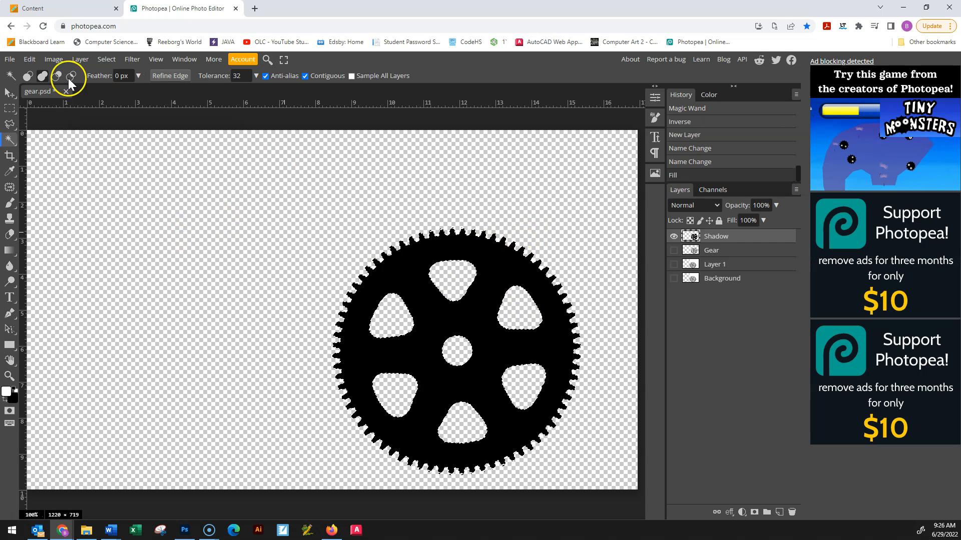
Shift the black gear silhouette on the Shadow layer slightly left and clear the selection.
{"action": "left_click", "coordinate": [13, 94]}
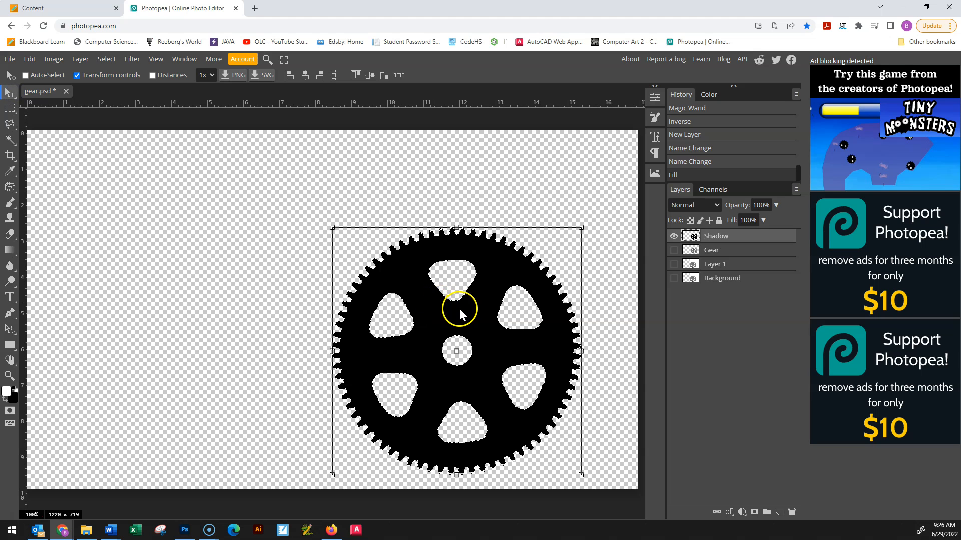
{"action": "left_click_drag", "start_coordinate": [458, 307], "coordinate": [443, 310]}
{"action": "key", "text": "ctrl+d"}
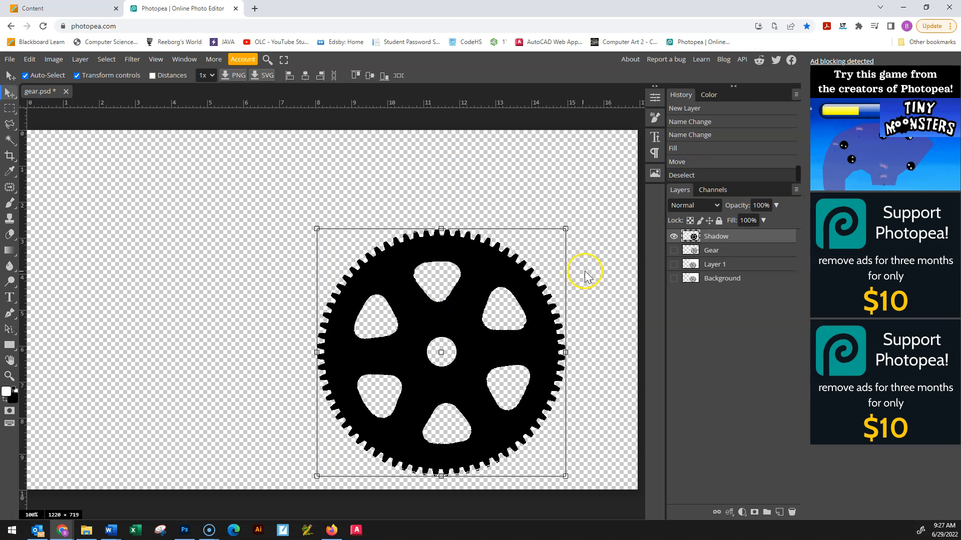
Show the Gear layer again and place the Shadow layer beneath it.
{"action": "left_click", "coordinate": [673, 251]}
{"action": "mouse_move", "coordinate": [755, 239]}
{"action": "left_mouse_down"}
{"action": "mouse_move", "coordinate": [765, 252]}
{"action": "mouse_move", "coordinate": [758, 265]}
{"action": "mouse_move", "coordinate": [759, 255]}
{"action": "left_mouse_up"}
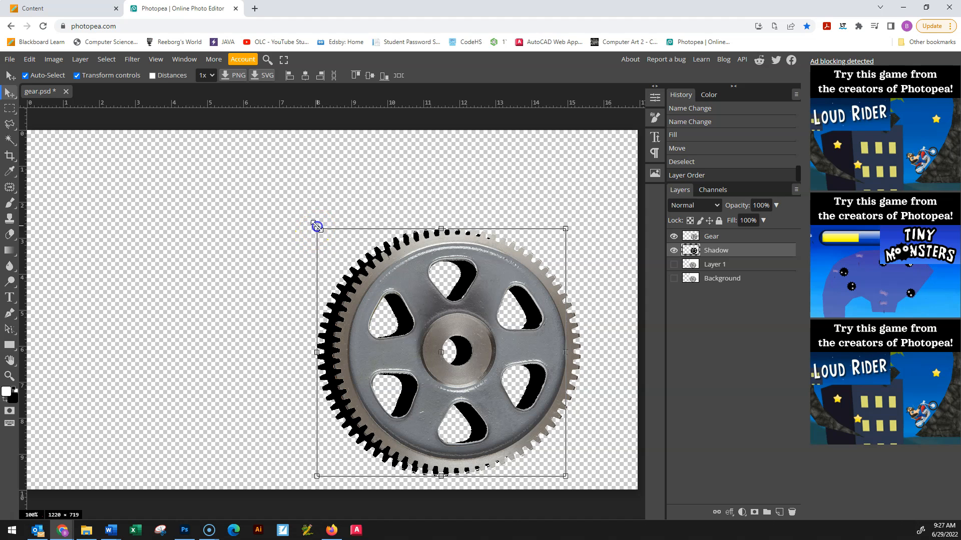
Distort the black gear silhouette on the Shadow layer by its corners into a flat cast shadow stretching left from the gear's base.
{"action": "left_click_drag", "start_coordinate": [317, 226], "coordinate": [209, 311]}
{"action": "left_click_drag", "start_coordinate": [181, 357], "coordinate": [142, 431]}
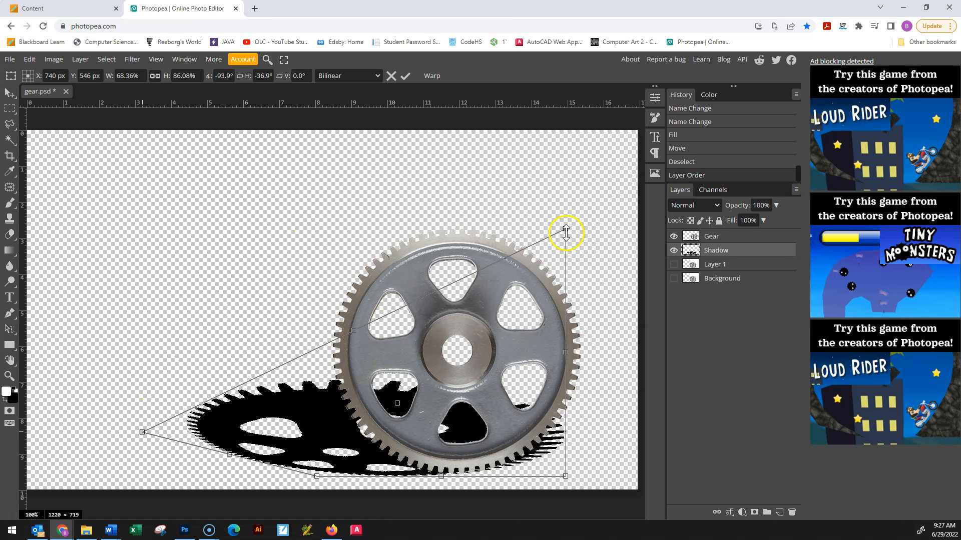
{"action": "left_click_drag", "start_coordinate": [564, 226], "coordinate": [285, 415]}
{"action": "mouse_move", "coordinate": [142, 432]}
{"action": "left_mouse_down"}
{"action": "mouse_move", "coordinate": [150, 428]}
{"action": "mouse_move", "coordinate": [133, 435]}
{"action": "left_mouse_up"}
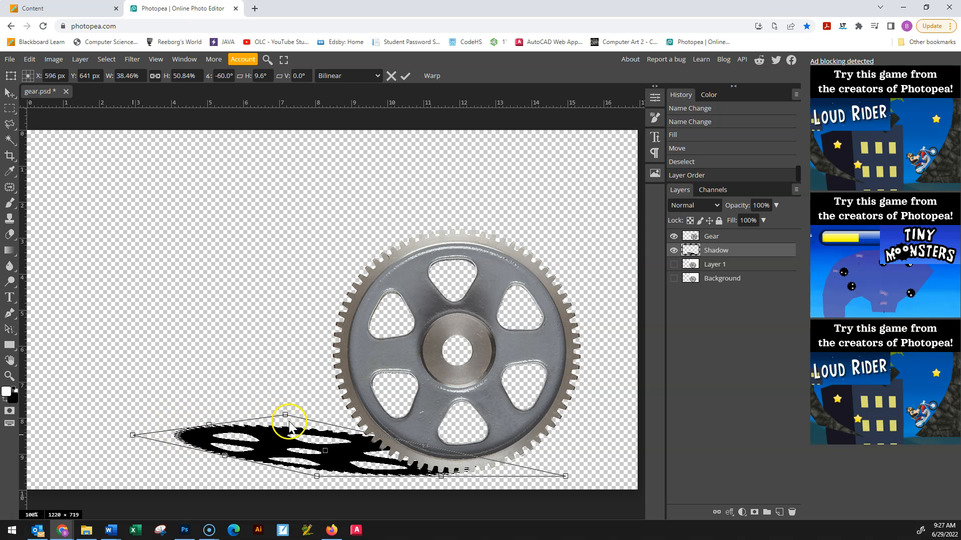
{"action": "mouse_move", "coordinate": [317, 476]}
{"action": "left_mouse_down"}
{"action": "mouse_move", "coordinate": [325, 457]}
{"action": "mouse_move", "coordinate": [323, 473]}
{"action": "left_mouse_up"}
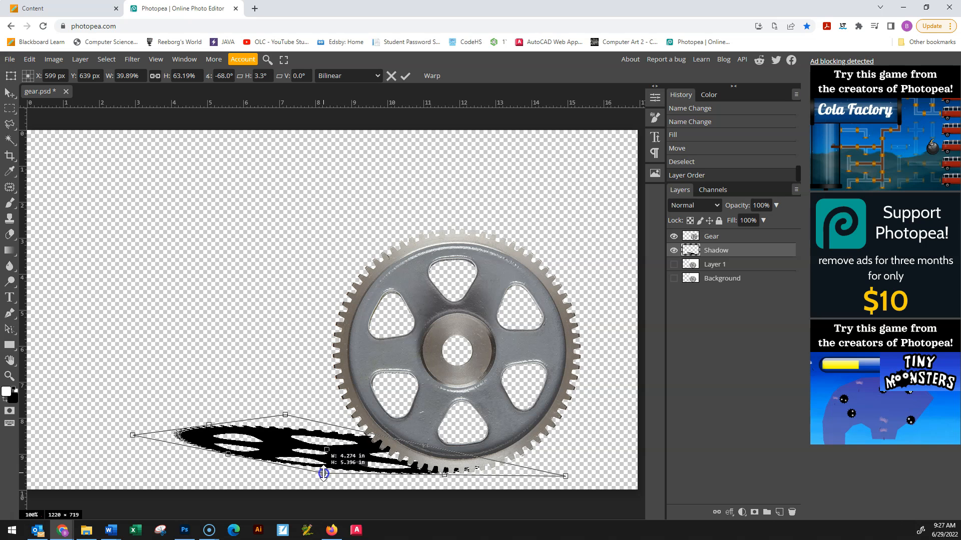
{"action": "left_click_drag", "start_coordinate": [285, 413], "coordinate": [256, 413]}
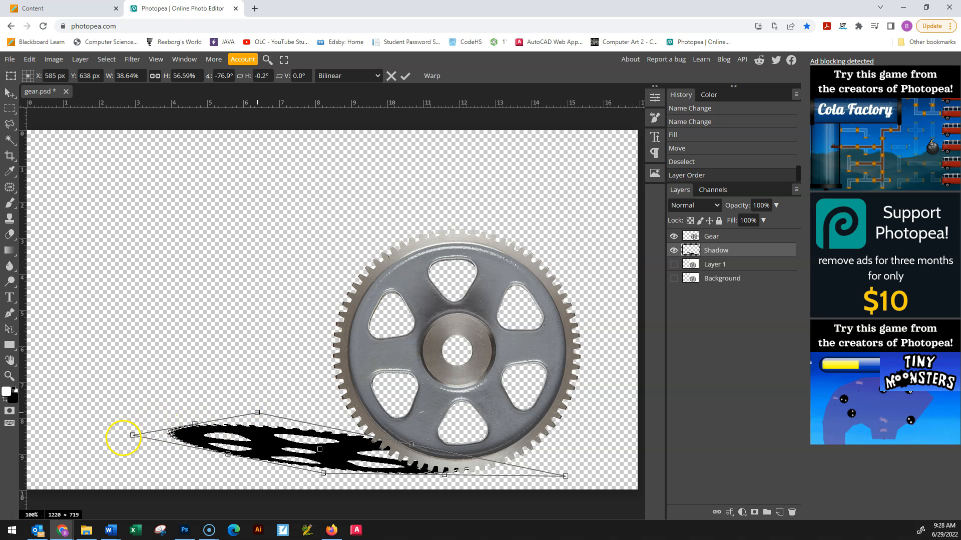
{"action": "mouse_move", "coordinate": [133, 435]}
{"action": "left_mouse_down"}
{"action": "mouse_move", "coordinate": [144, 453]}
{"action": "mouse_move", "coordinate": [149, 439]}
{"action": "left_mouse_up"}
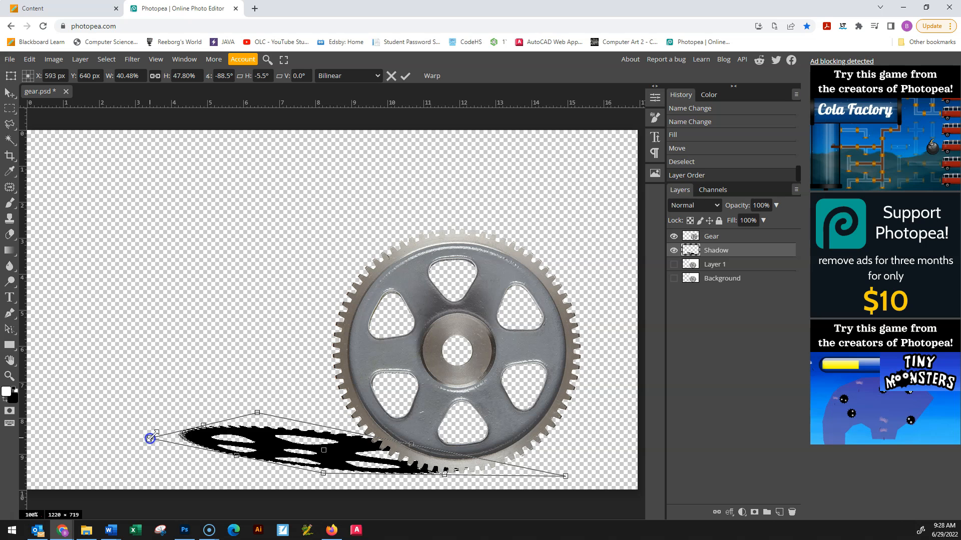
Shift the flattened shadow right and slightly up against the gear's base, refine its left corners, and apply the transform.
{"action": "left_click_drag", "start_coordinate": [352, 457], "coordinate": [371, 452]}
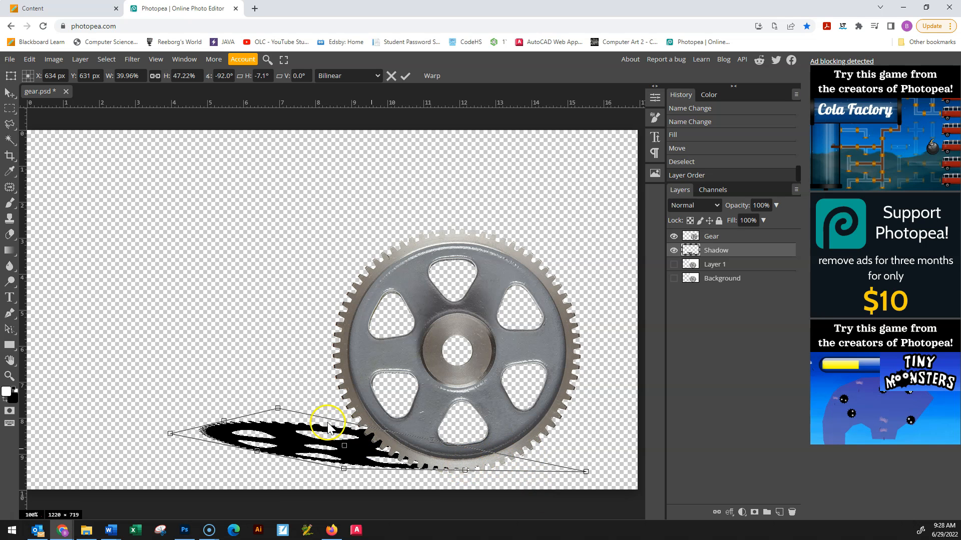
{"action": "left_click_drag", "start_coordinate": [282, 411], "coordinate": [281, 412]}
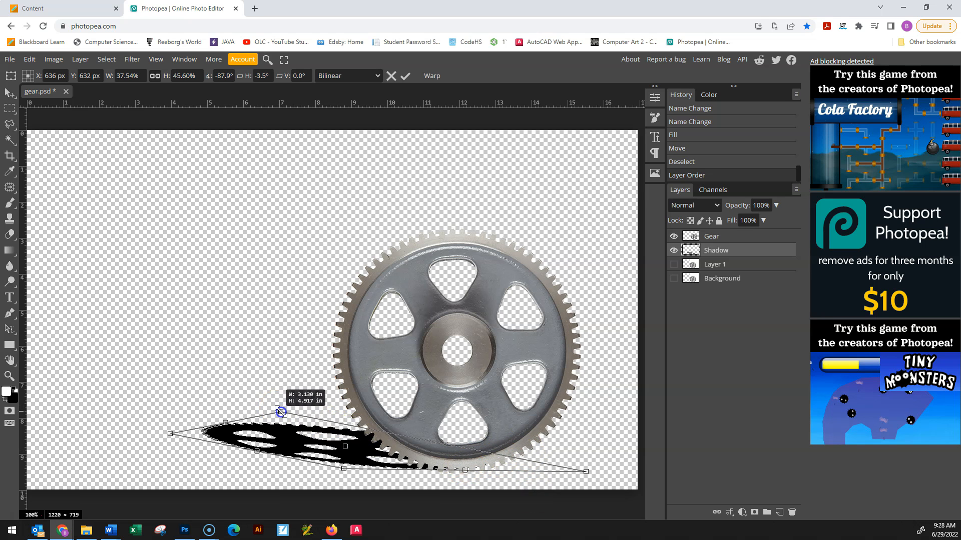
{"action": "left_click_drag", "start_coordinate": [172, 435], "coordinate": [173, 454]}
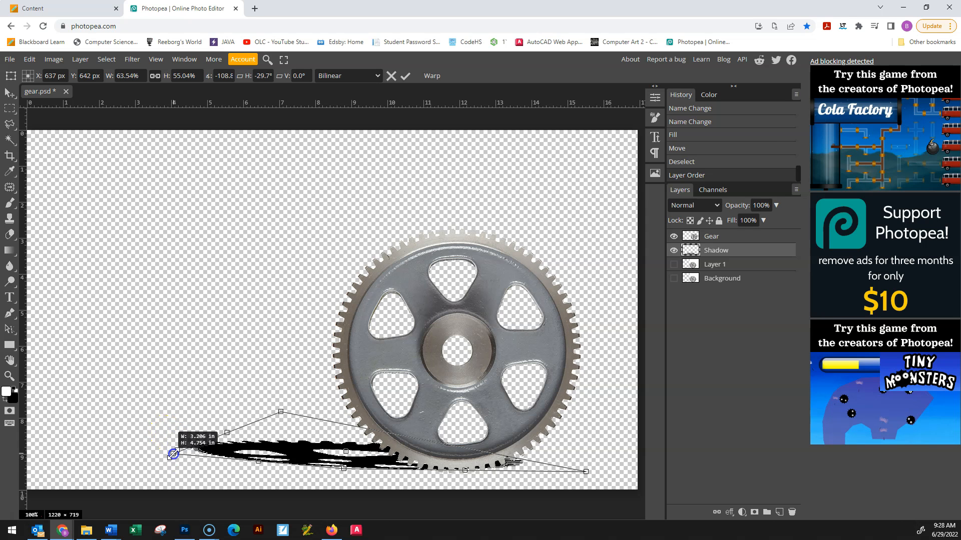
{"action": "left_click_drag", "start_coordinate": [281, 412], "coordinate": [296, 398]}
{"action": "left_click_drag", "start_coordinate": [173, 454], "coordinate": [183, 431]}
{"action": "left_click_drag", "start_coordinate": [294, 397], "coordinate": [304, 405]}
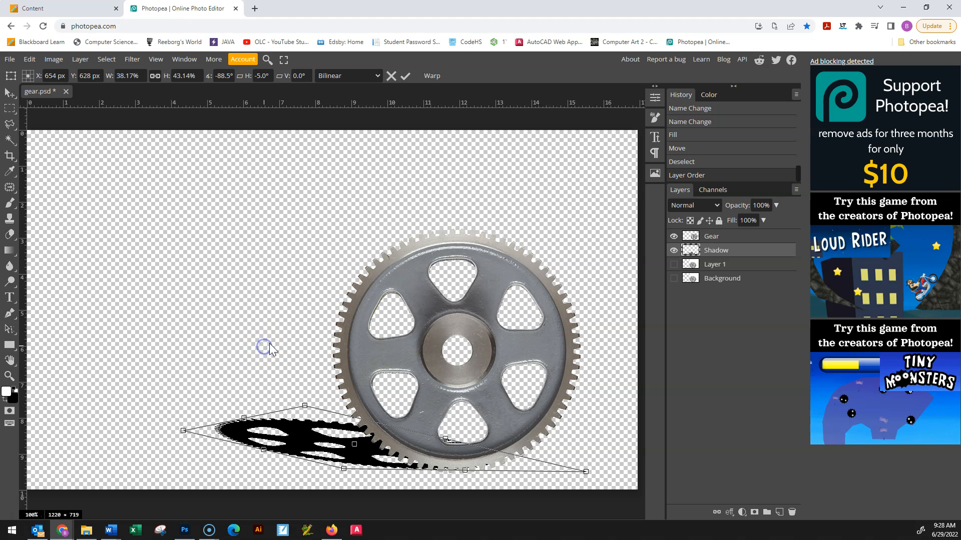
{"action": "left_click", "coordinate": [10, 106]}
{"action": "left_click", "coordinate": [118, 208]}
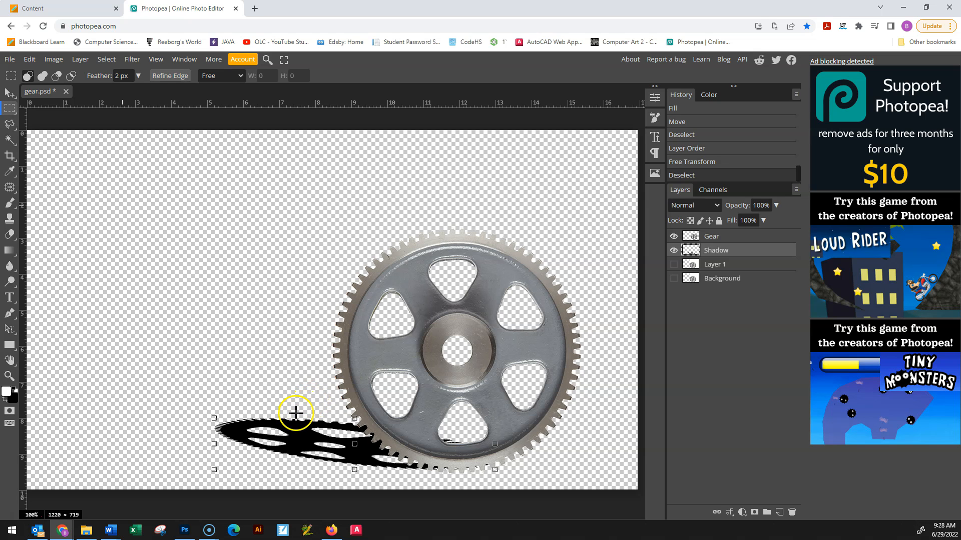
Try to reshape the shadow's left end with another corner distortion, and undo it.
{"action": "left_click", "coordinate": [9, 92]}
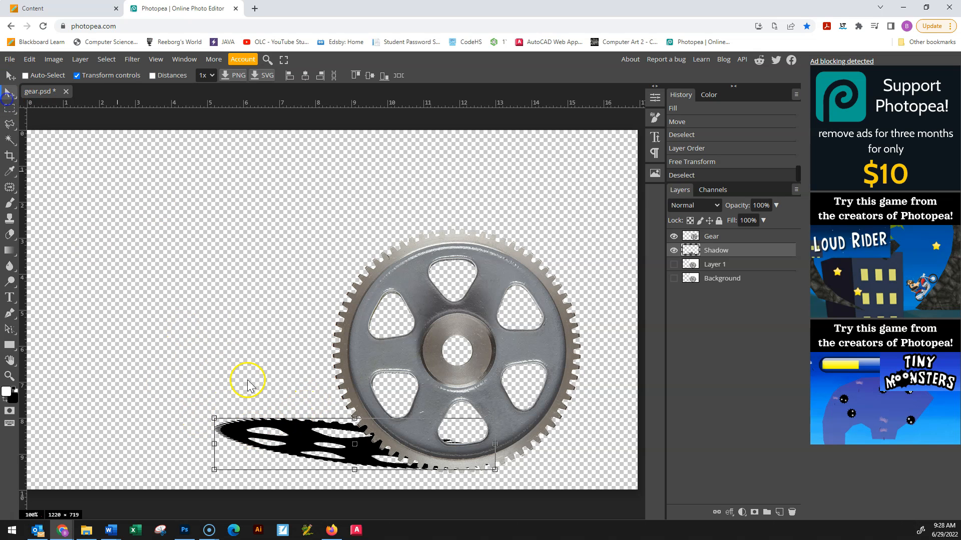
{"action": "mouse_move", "coordinate": [212, 418]}
{"action": "left_mouse_down"}
{"action": "mouse_move", "coordinate": [229, 408]}
{"action": "mouse_move", "coordinate": [215, 413]}
{"action": "left_mouse_up"}
{"action": "mouse_move", "coordinate": [215, 466]}
{"action": "left_mouse_down"}
{"action": "mouse_move", "coordinate": [255, 466]}
{"action": "mouse_move", "coordinate": [214, 469]}
{"action": "mouse_move", "coordinate": [217, 460]}
{"action": "left_mouse_up"}
{"action": "key", "text": "Return"}
{"action": "key", "text": "ctrl+z"}
Skew the shadow's far end farther left into a longer, thinner shape, nudge it against the gear's base, and apply the transform.
{"action": "left_click_drag", "start_coordinate": [210, 428], "coordinate": [253, 418]}
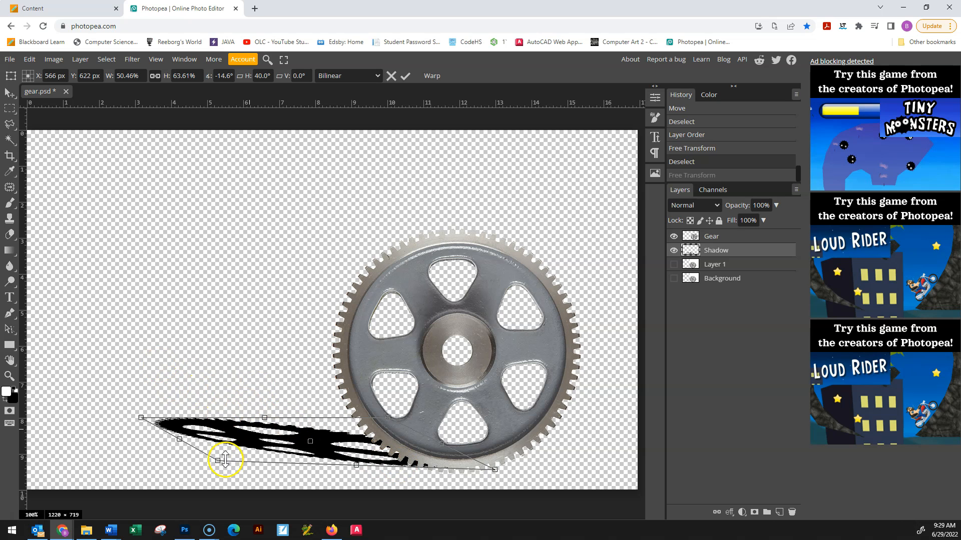
{"action": "left_click_drag", "start_coordinate": [216, 461], "coordinate": [219, 458]}
{"action": "left_click_drag", "start_coordinate": [179, 332], "coordinate": [170, 313]}
{"action": "left_click_drag", "start_coordinate": [224, 248], "coordinate": [223, 248]}
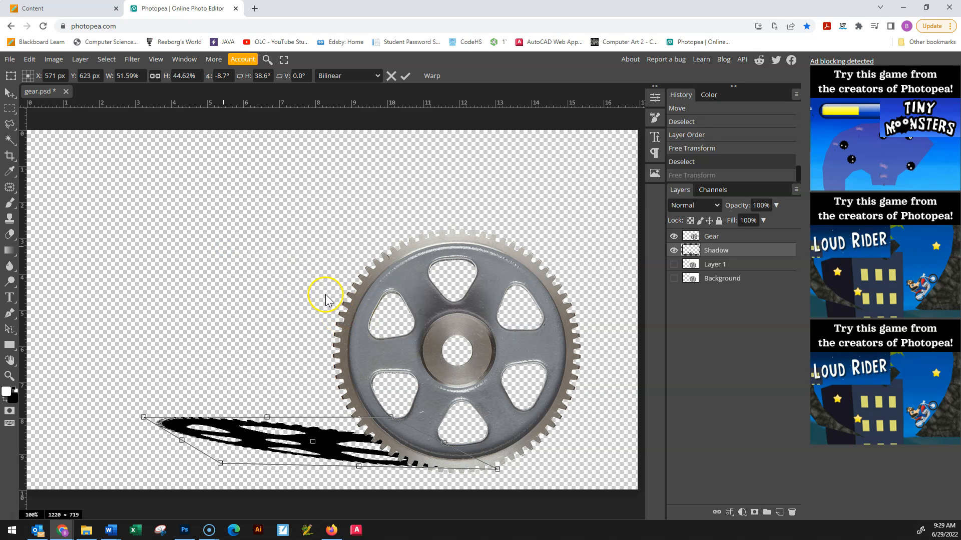
{"action": "key", "text": "ctrl+d"}
{"action": "left_click", "coordinate": [395, 272]}
{"action": "left_click_drag", "start_coordinate": [166, 279], "coordinate": [167, 278]}
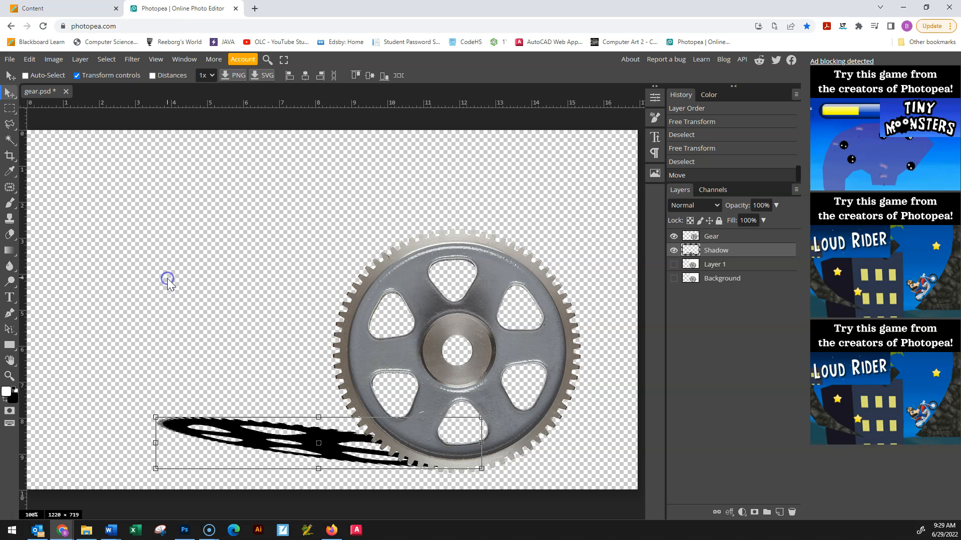
{"action": "left_click", "coordinate": [10, 108]}
{"action": "left_click", "coordinate": [159, 249]}
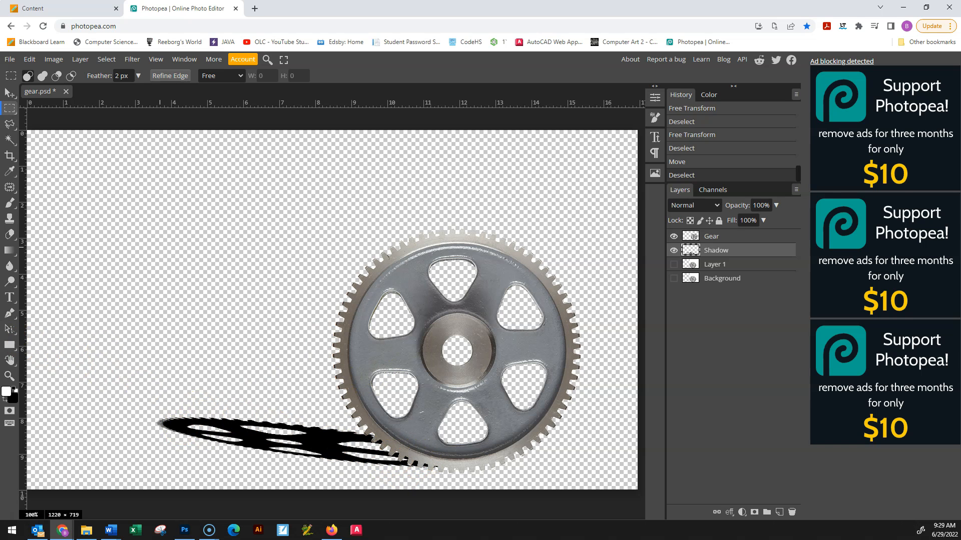
Try linear white-to-black gradients across the whole Shadow layer in opposite directions, undoing each one.
{"action": "left_click", "coordinate": [13, 248]}
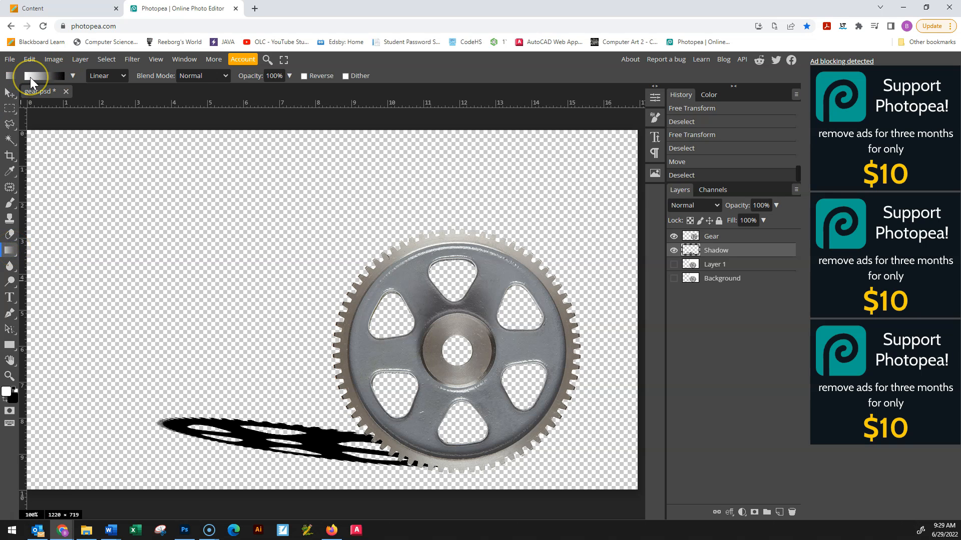
{"action": "left_click", "coordinate": [126, 76]}
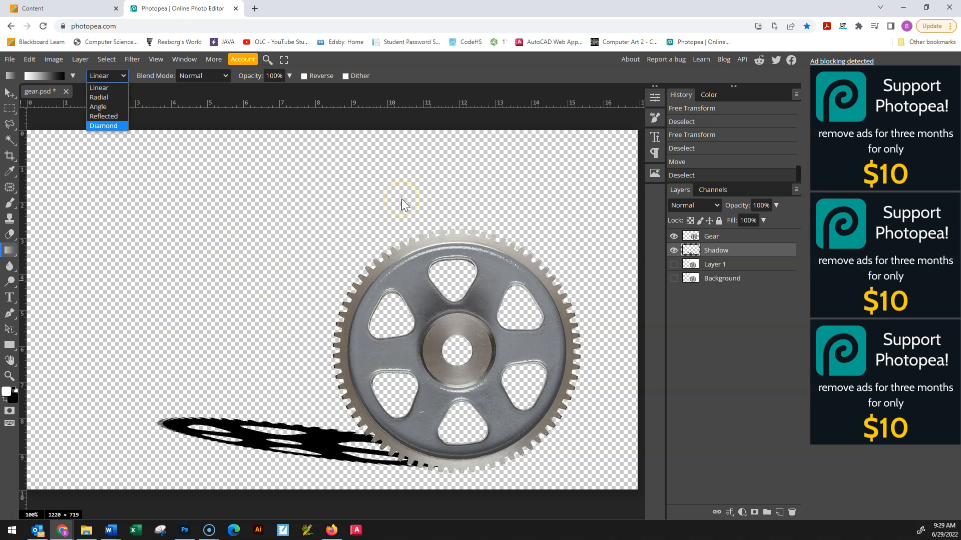
{"action": "left_click", "coordinate": [103, 88]}
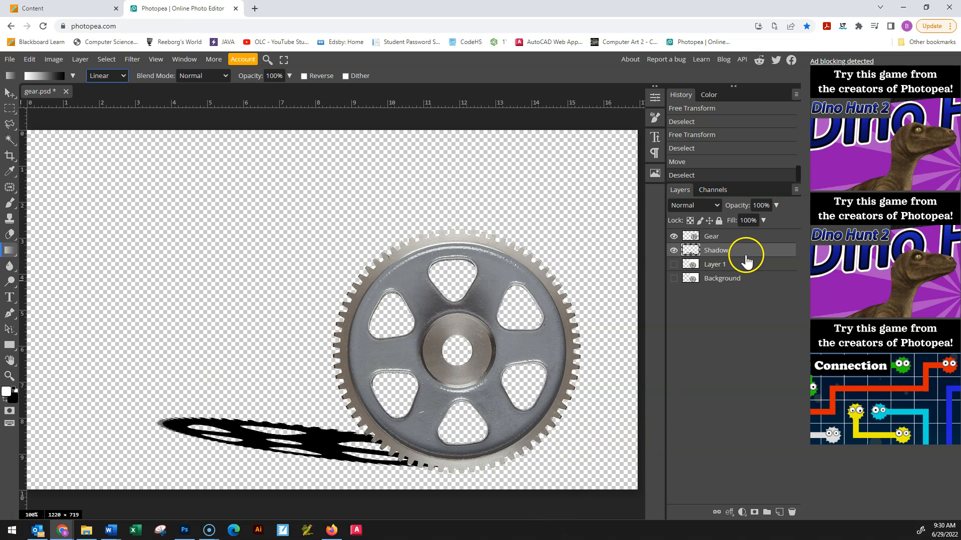
{"action": "left_click", "coordinate": [739, 251]}
{"action": "left_click_drag", "start_coordinate": [520, 430], "coordinate": [186, 272]}
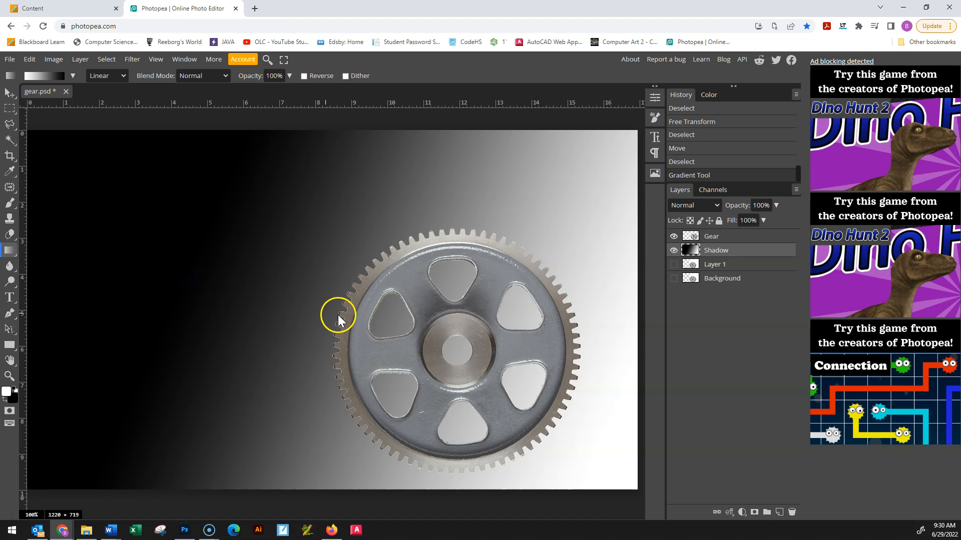
{"action": "key", "text": "ctrl+z"}
{"action": "left_click_drag", "start_coordinate": [83, 191], "coordinate": [456, 380]}
{"action": "key", "text": "ctrl+z"}
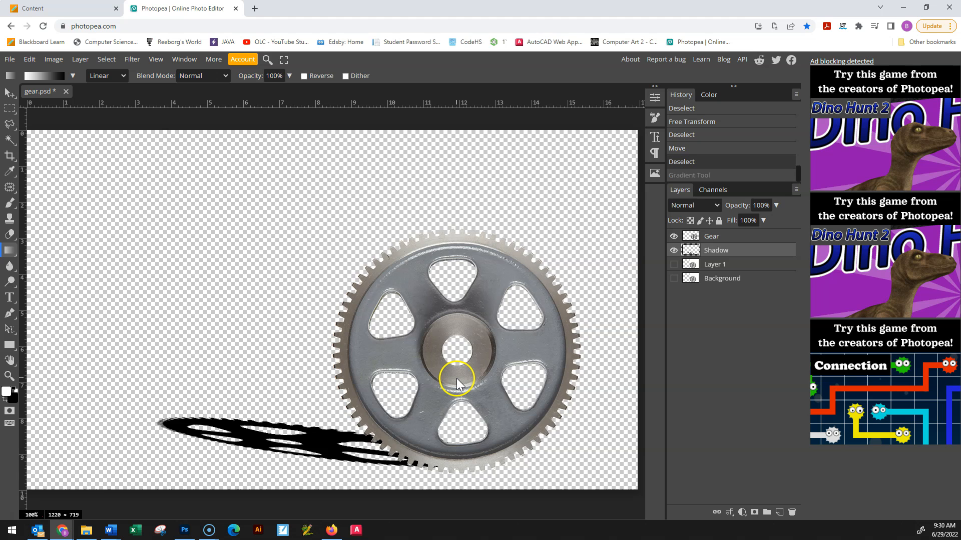
Select the black shadow shape with the Magic Wand and fill it with a linear white-to-black gradient running toward the gear.
{"action": "left_click", "coordinate": [10, 139]}
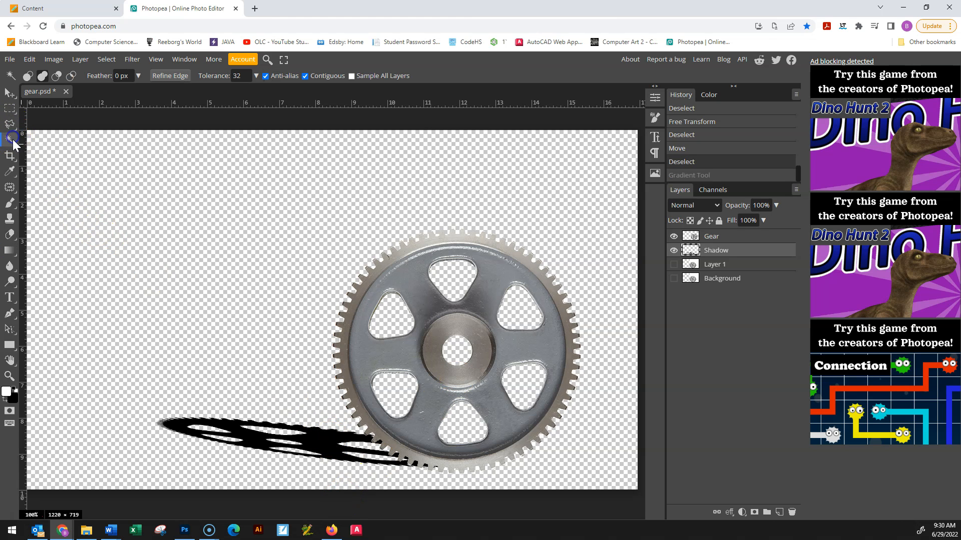
{"action": "left_click", "coordinate": [321, 452]}
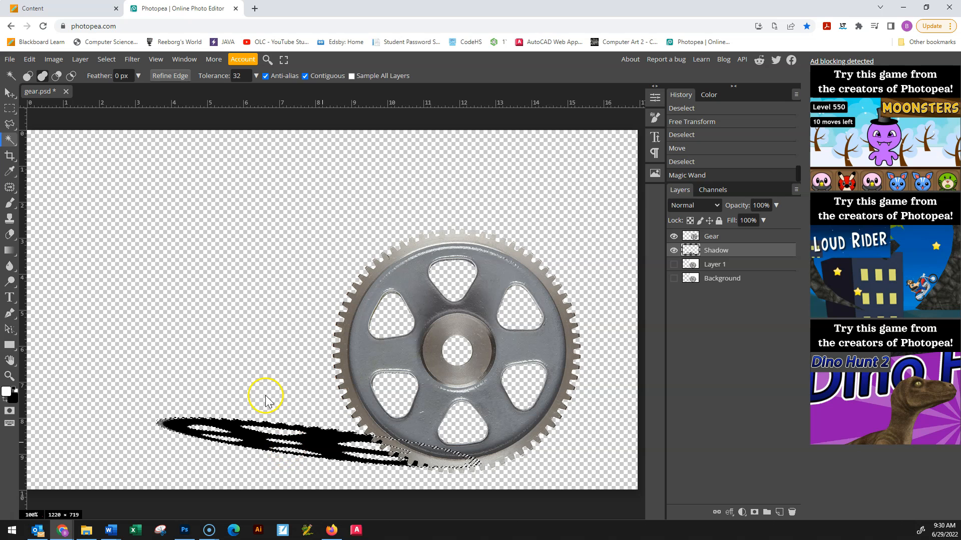
{"action": "left_click", "coordinate": [10, 250]}
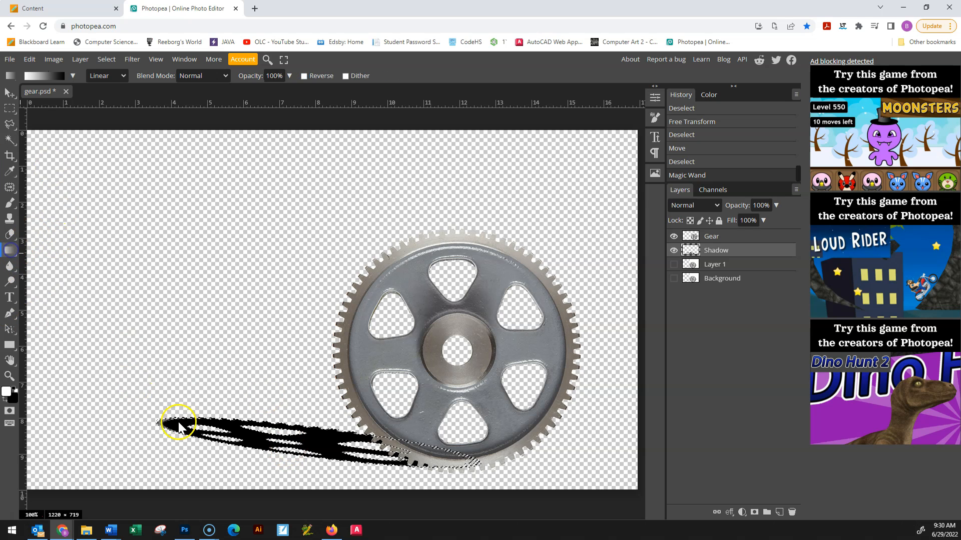
{"action": "left_click_drag", "start_coordinate": [43, 376], "coordinate": [430, 459]}
{"action": "left_click_drag", "start_coordinate": [36, 335], "coordinate": [426, 456]}
{"action": "left_click_drag", "start_coordinate": [430, 454], "coordinate": [431, 454]}
{"action": "scroll", "coordinate": [436, 453], "scroll_direction": "down", "scroll_amount": 1}
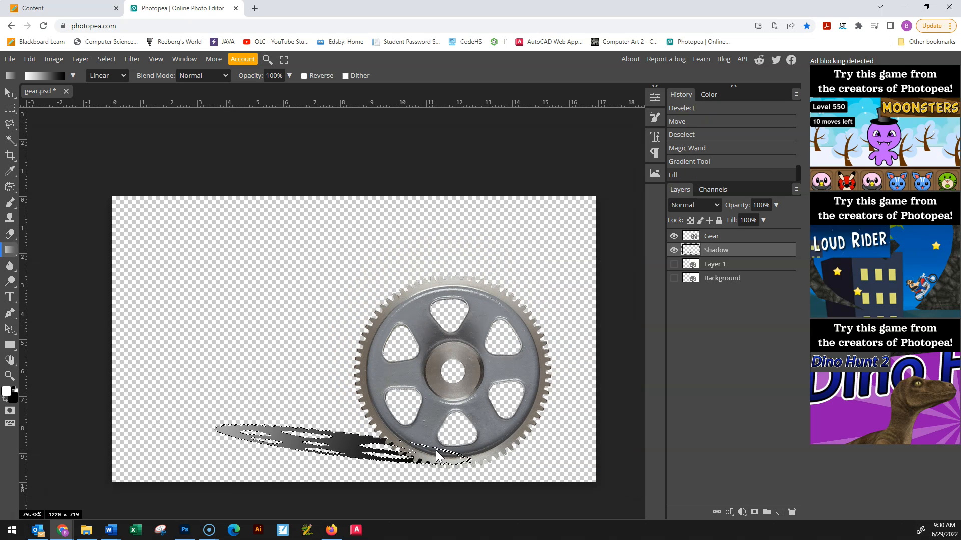
Redraw the linear gradient over the selected shadow so its far end fades to white and the gear end stays black, and deselect.
{"action": "left_click_drag", "start_coordinate": [93, 366], "coordinate": [276, 443]}
{"action": "left_click_drag", "start_coordinate": [386, 444], "coordinate": [439, 458]}
{"action": "left_click_drag", "start_coordinate": [112, 396], "coordinate": [430, 459]}
{"action": "left_click_drag", "start_coordinate": [30, 317], "coordinate": [430, 455]}
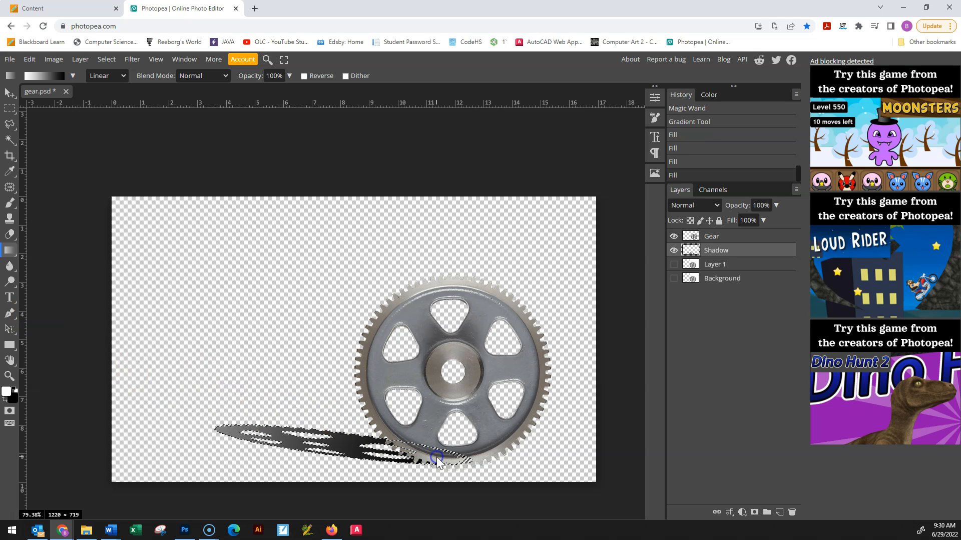
{"action": "left_click_drag", "start_coordinate": [183, 419], "coordinate": [436, 457]}
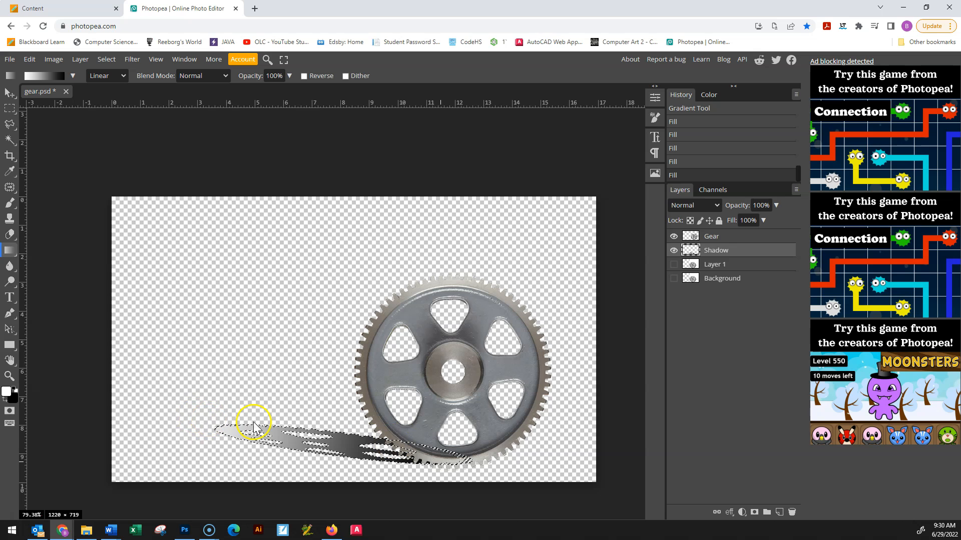
{"action": "left_click_drag", "start_coordinate": [176, 407], "coordinate": [418, 457]}
{"action": "left_click", "coordinate": [316, 379]}
{"action": "key", "text": "ctrl+d"}
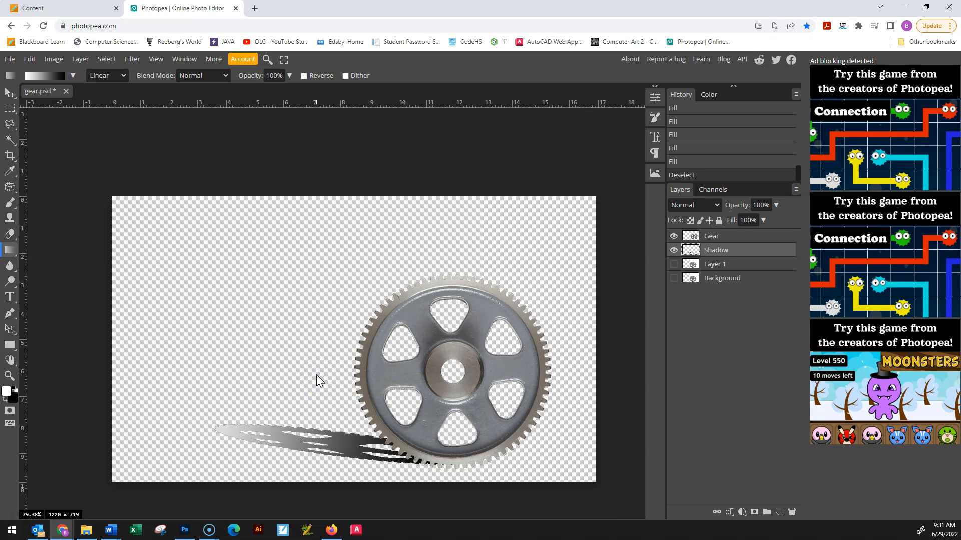
Apply a Gaussian Blur with a 2.9 px radius to the Shadow layer.
{"action": "scroll", "coordinate": [316, 374], "scroll_direction": "down", "scroll_amount": 3}
{"action": "scroll", "coordinate": [297, 437], "scroll_direction": "up", "scroll_amount": 3}
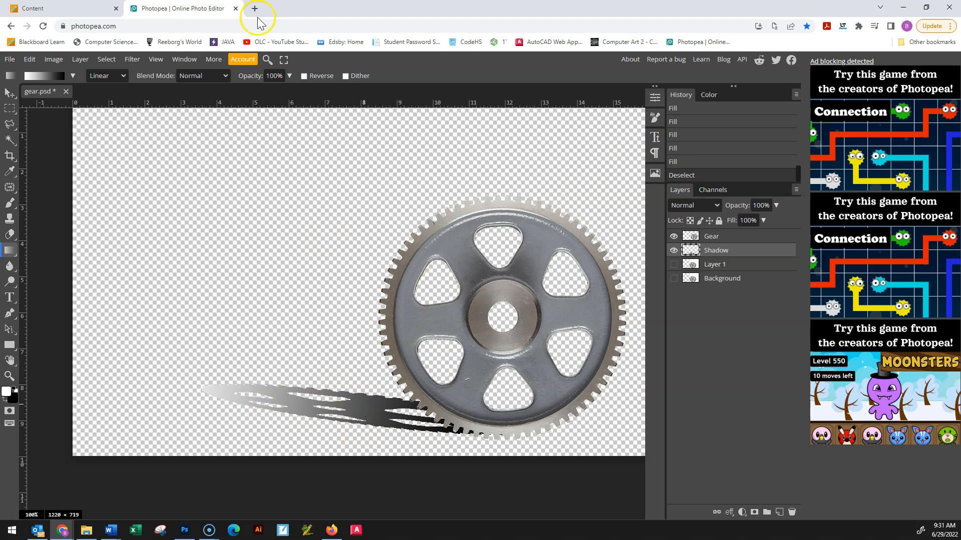
{"action": "left_click", "coordinate": [132, 60]}
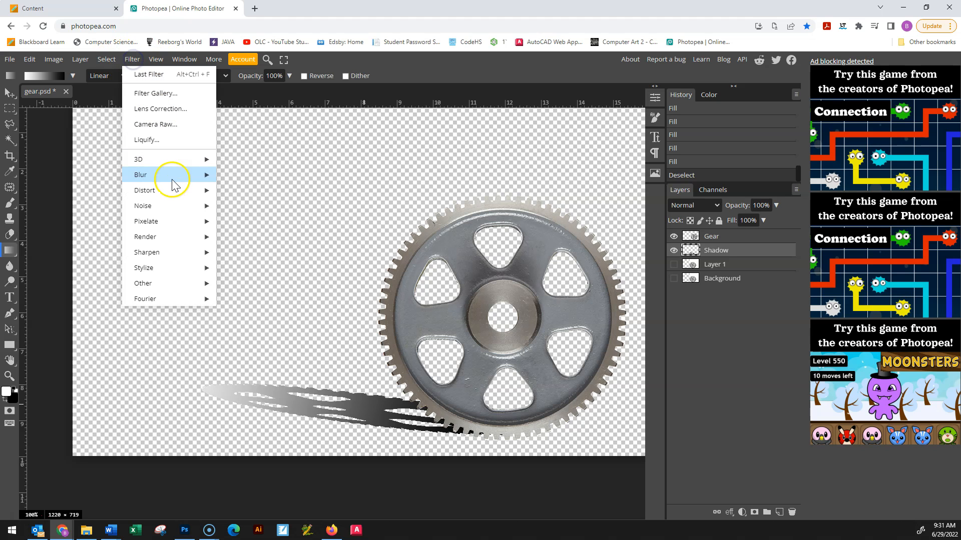
{"action": "mouse_move", "coordinate": [197, 175]}
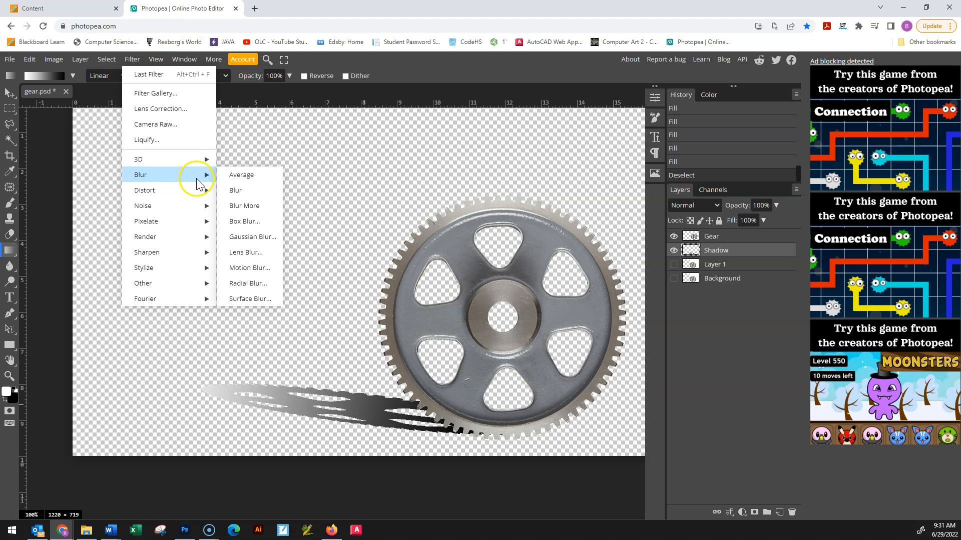
{"action": "left_click", "coordinate": [254, 238]}
{"action": "left_click_drag", "start_coordinate": [593, 253], "coordinate": [530, 256]}
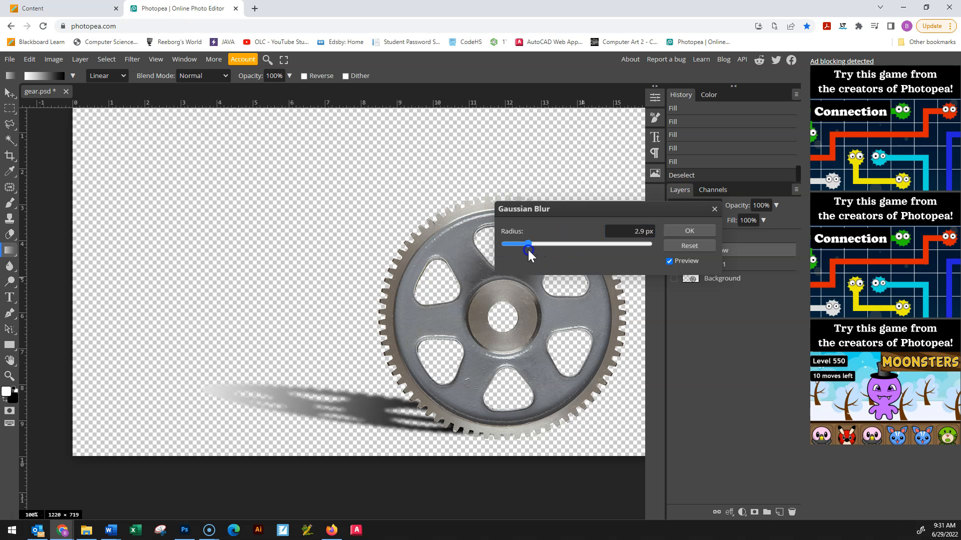
{"action": "left_click", "coordinate": [693, 229]}
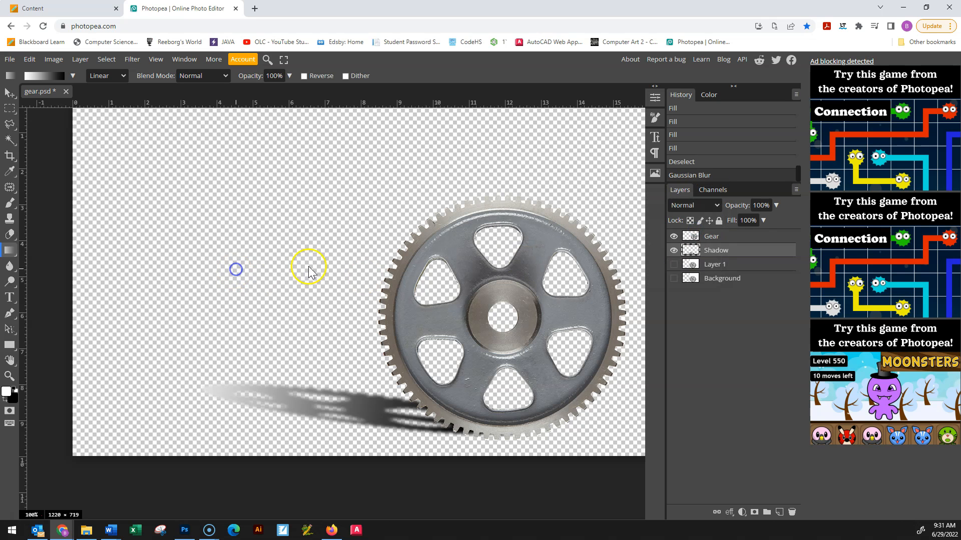
Reshape the shadow under the gear with Free Transform to about 96.5% width, 139.8% height and -3° rotation, aligning it with the gear's base.
{"action": "scroll", "coordinate": [308, 271], "scroll_direction": "down", "scroll_amount": 2}
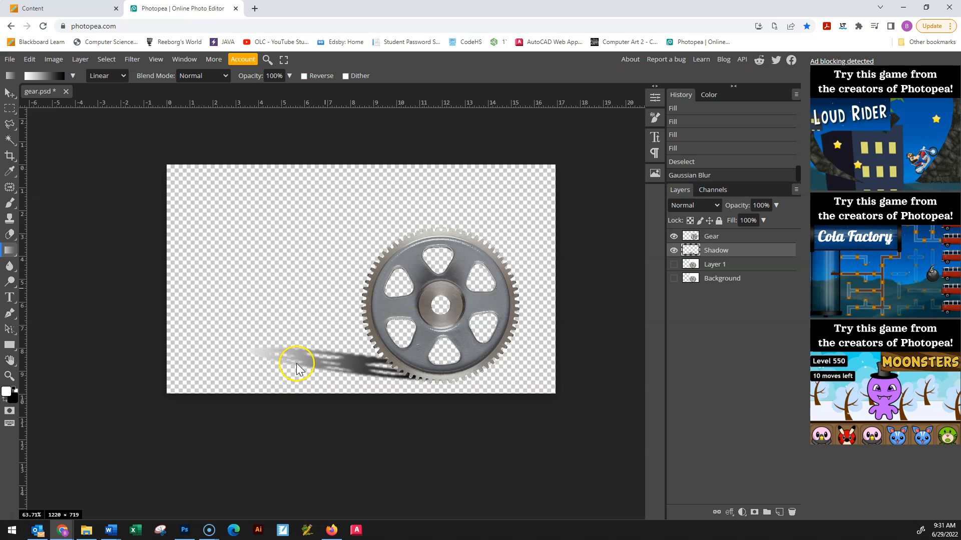
{"action": "left_click", "coordinate": [15, 94]}
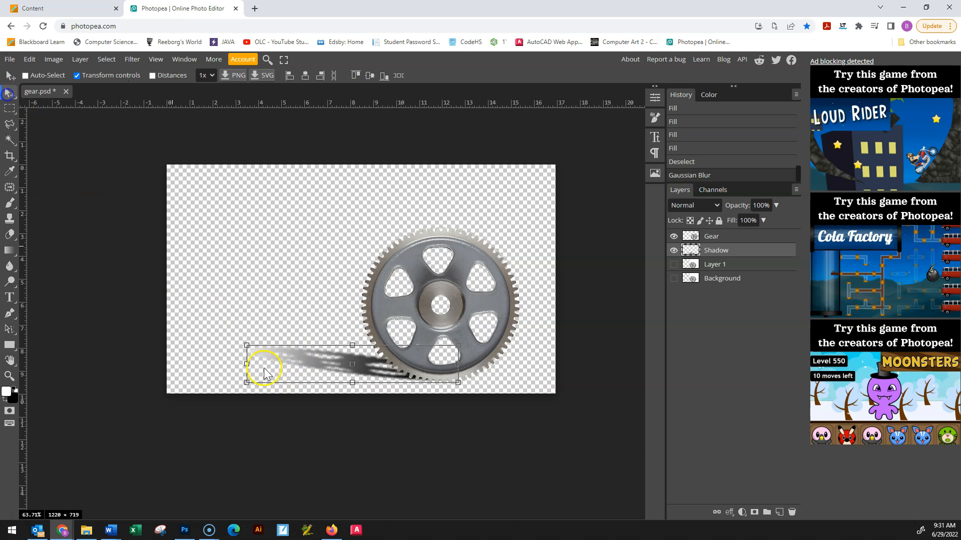
{"action": "left_click_drag", "start_coordinate": [246, 346], "coordinate": [285, 394]}
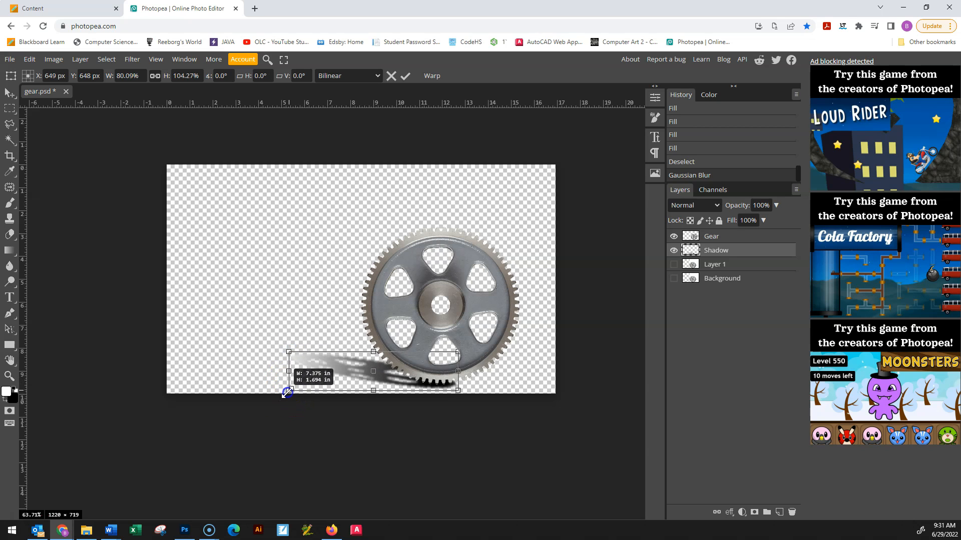
{"action": "left_click_drag", "start_coordinate": [351, 369], "coordinate": [326, 362]}
{"action": "mouse_move", "coordinate": [278, 342]}
{"action": "left_mouse_down"}
{"action": "mouse_move", "coordinate": [253, 345]}
{"action": "mouse_move", "coordinate": [264, 337]}
{"action": "left_mouse_up"}
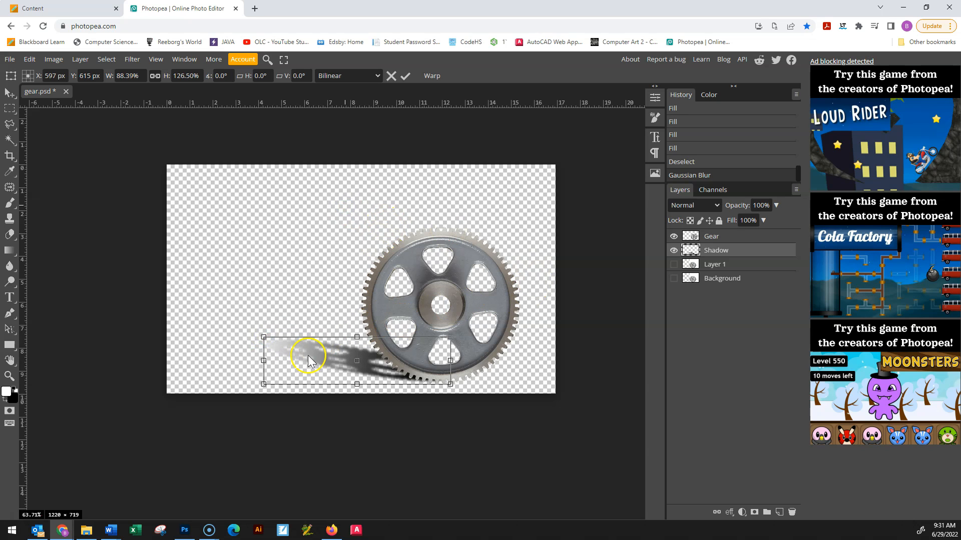
{"action": "left_click_drag", "start_coordinate": [260, 335], "coordinate": [258, 370]}
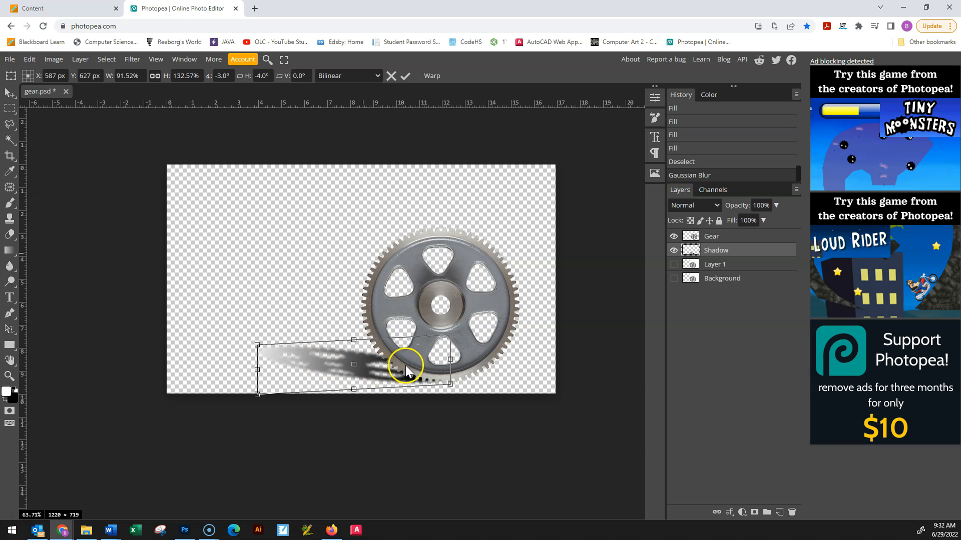
{"action": "left_click", "coordinate": [378, 299]}
{"action": "mouse_move", "coordinate": [255, 344]}
{"action": "left_mouse_down"}
{"action": "mouse_move", "coordinate": [208, 336]}
{"action": "mouse_move", "coordinate": [340, 363]}
{"action": "mouse_move", "coordinate": [247, 351]}
{"action": "left_mouse_up"}
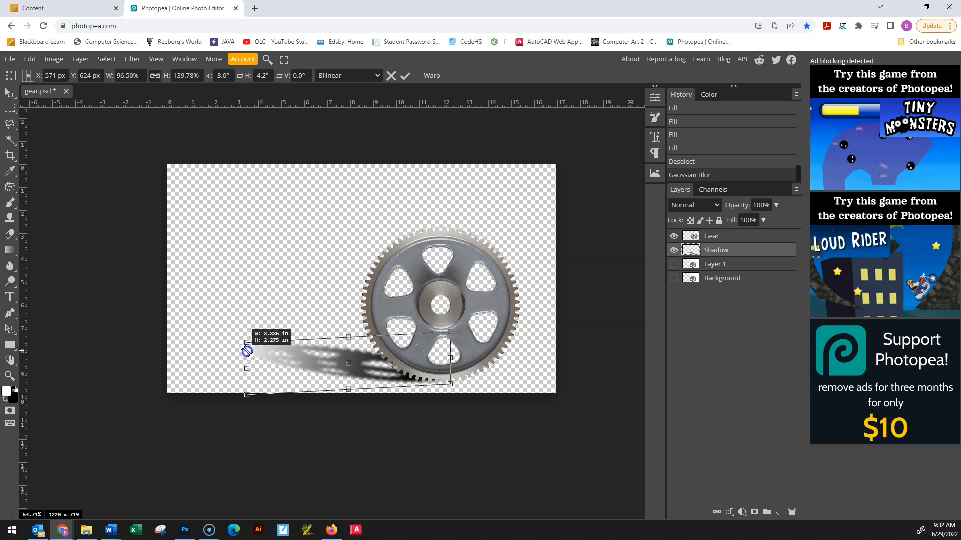
{"action": "left_click_drag", "start_coordinate": [308, 363], "coordinate": [309, 362]}
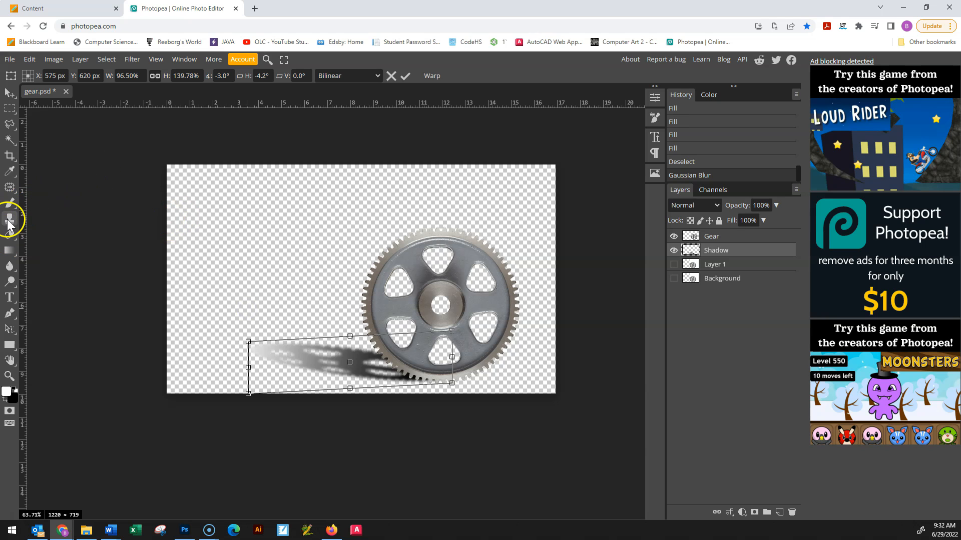
Set up the Eraser with a soft round brush at 10% opacity and 11% flow.
{"action": "left_click", "coordinate": [14, 238]}
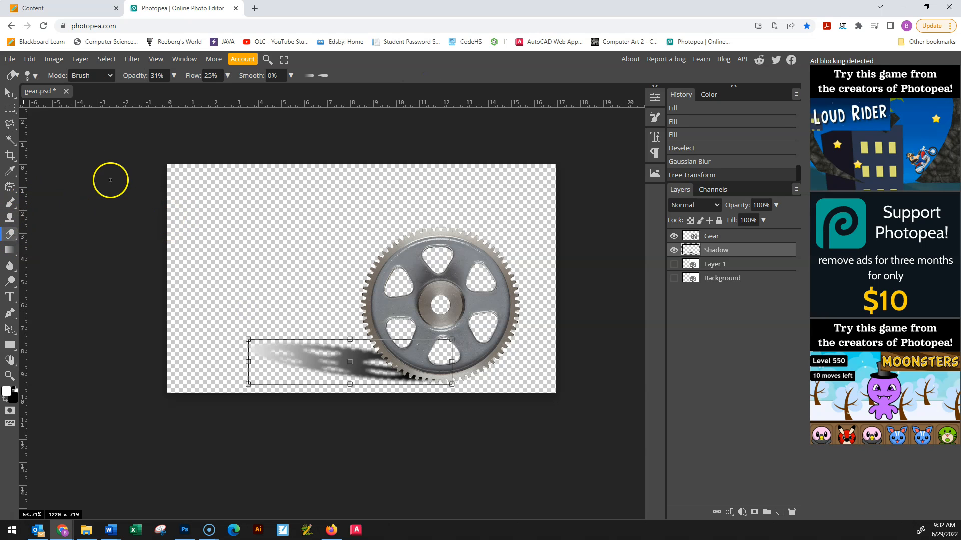
{"action": "left_click", "coordinate": [228, 75]}
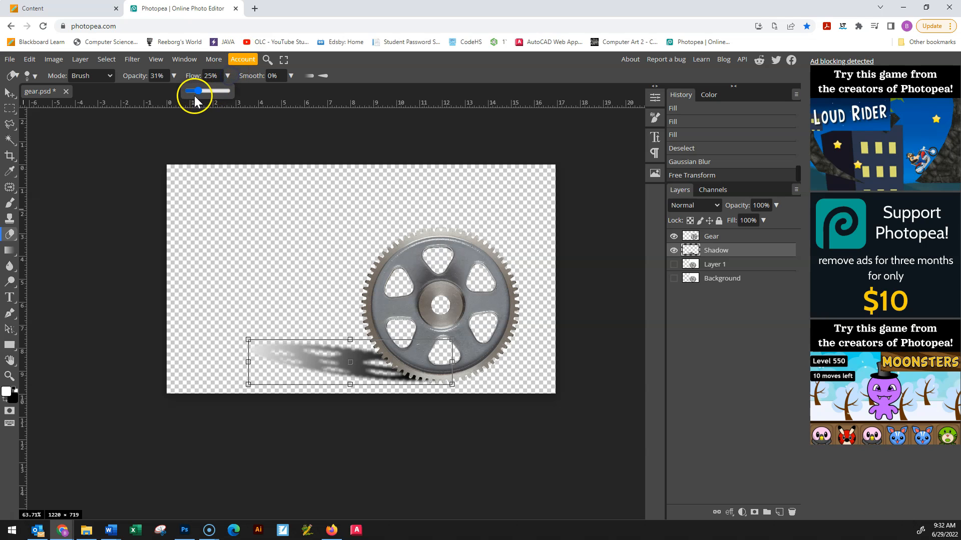
{"action": "left_click", "coordinate": [174, 76]}
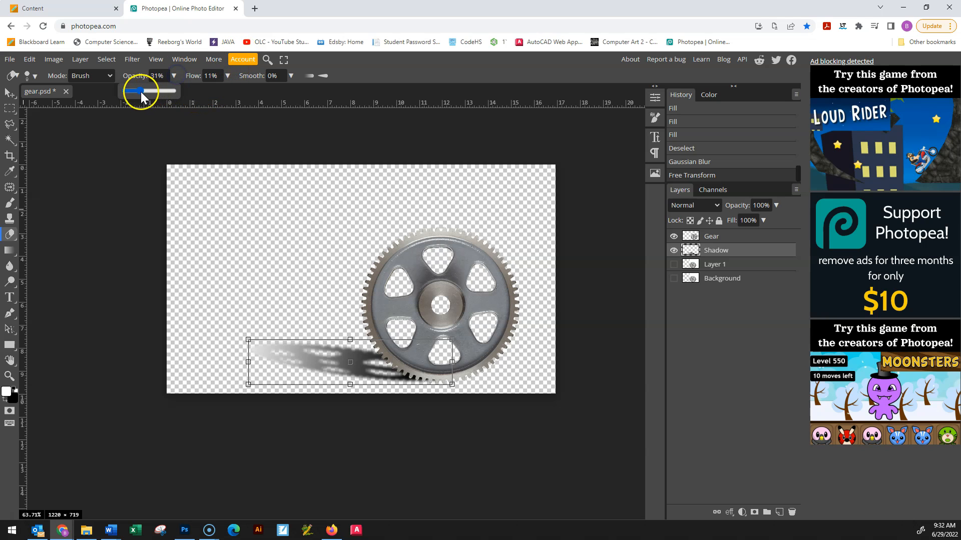
{"action": "left_click_drag", "start_coordinate": [133, 91], "coordinate": [129, 91]}
{"action": "left_click", "coordinate": [27, 76]}
{"action": "left_click", "coordinate": [34, 137]}
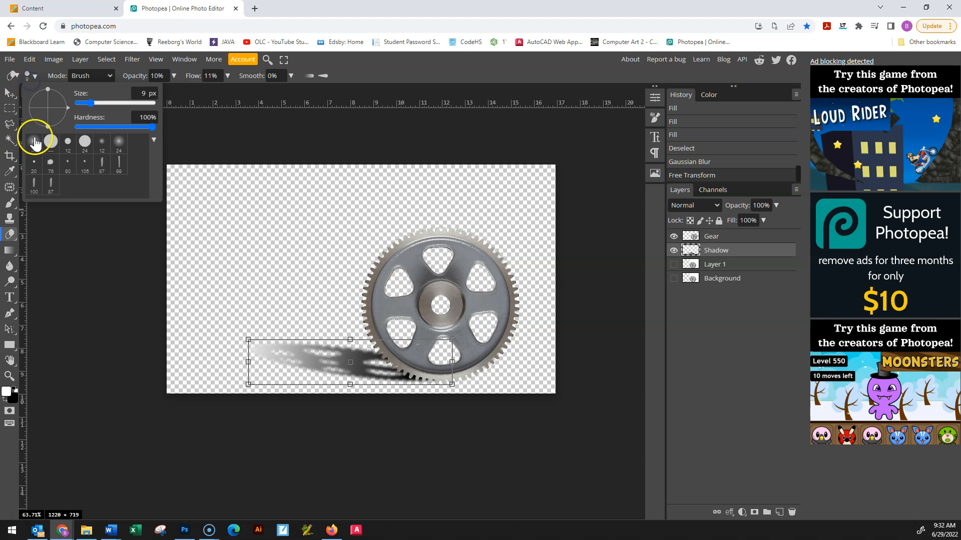
Enlarge the eraser brush and lightly fade the middle and far end of the shadow with repeated dabs.
{"action": "left_click", "coordinate": [290, 267]}
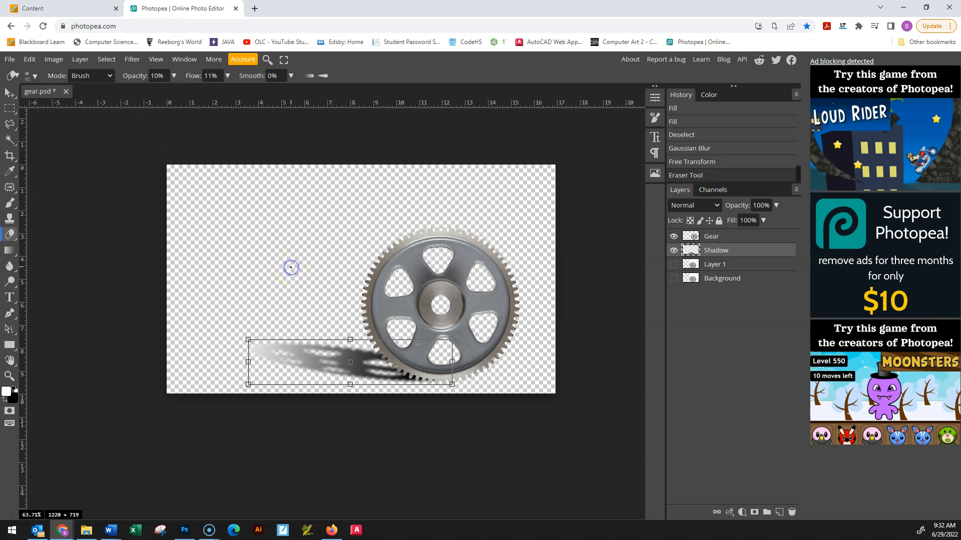
{"action": "left_click", "coordinate": [253, 365]}
{"action": "key", "text": "]"}
{"action": "key", "text": "]"}
{"action": "key", "text": "]"}
{"action": "left_click", "coordinate": [337, 375]}
{"action": "left_click", "coordinate": [334, 369]}
{"action": "left_click", "coordinate": [341, 361]}
{"action": "left_click", "coordinate": [359, 359]}
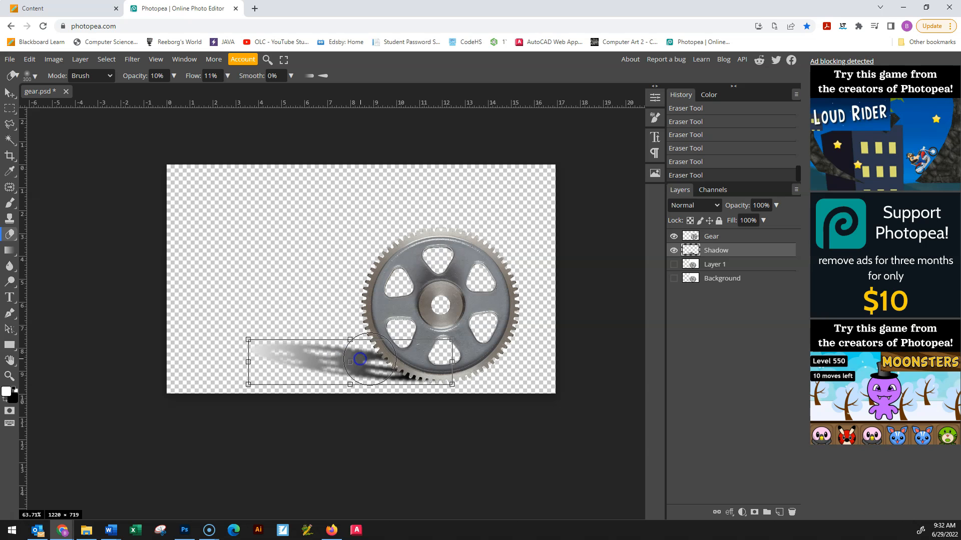
{"action": "left_click", "coordinate": [266, 328]}
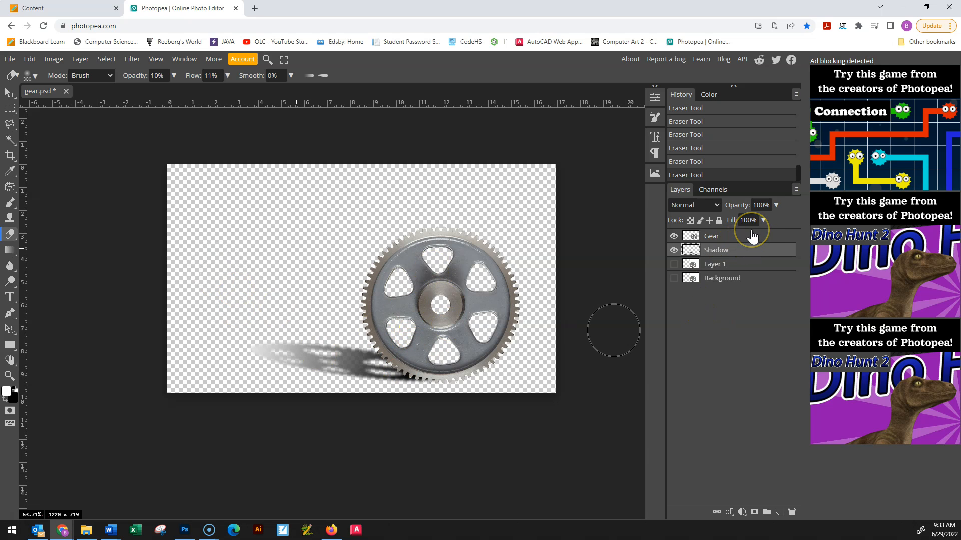
Open box.jpg from the PhotopeaPractice2022 folder.
{"action": "left_click", "coordinate": [11, 60]}
{"action": "left_click", "coordinate": [288, 156]}
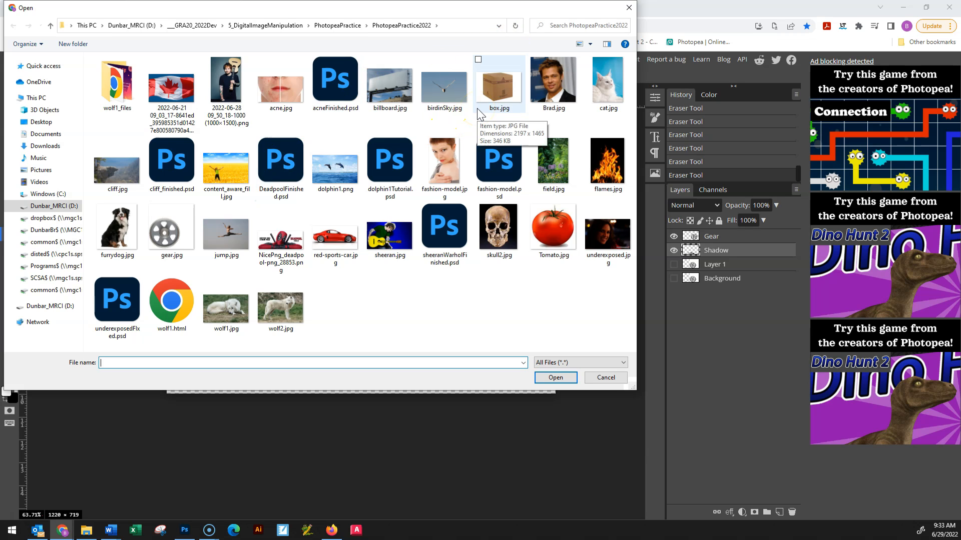
{"action": "double_click", "coordinate": [503, 89]}
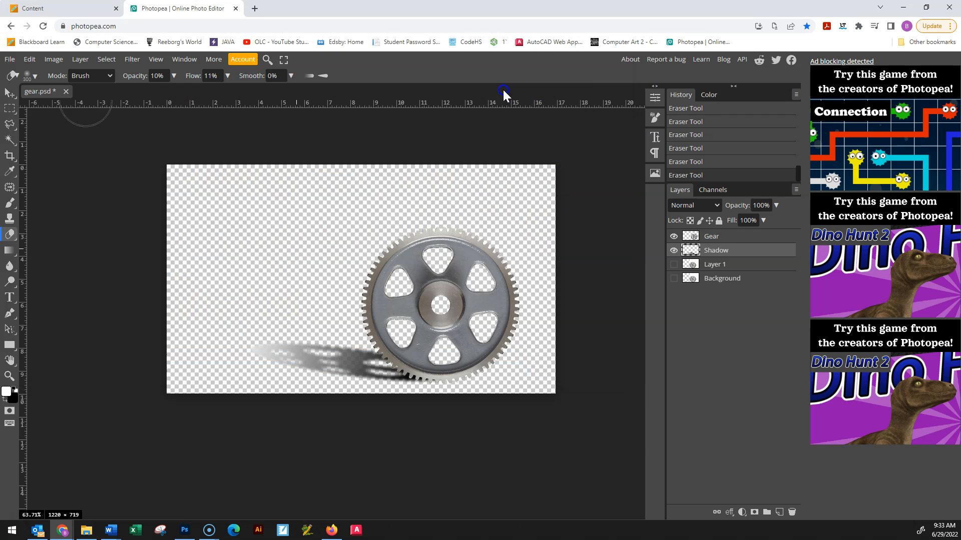
{"action": "left_click", "coordinate": [202, 325]}
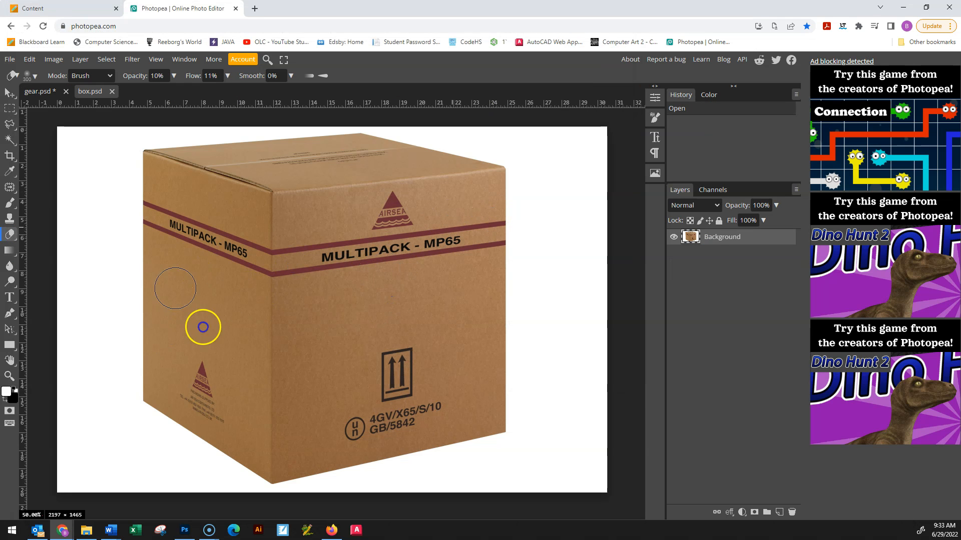
{"action": "left_click", "coordinate": [179, 406]}
{"action": "left_click", "coordinate": [542, 377]}
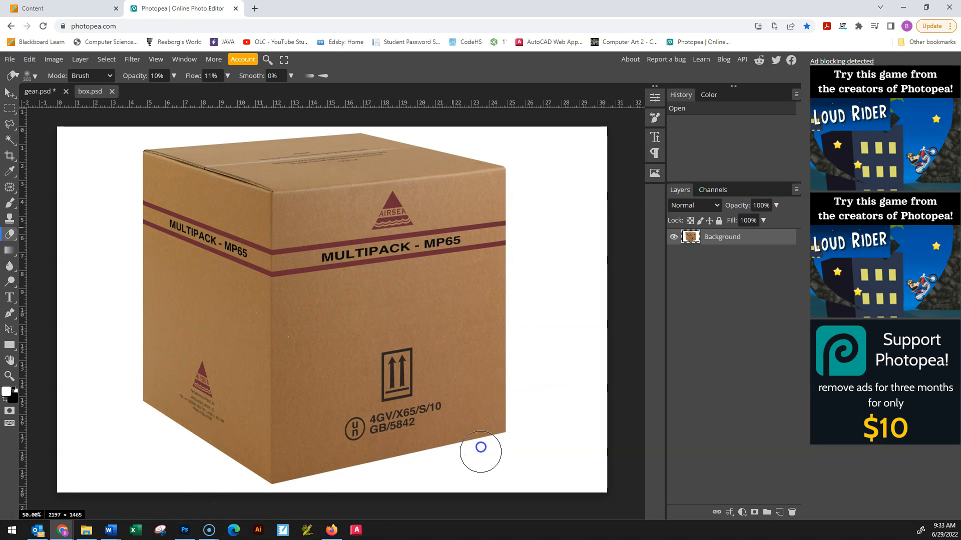
{"action": "left_click", "coordinate": [563, 447]}
{"action": "mouse_move", "coordinate": [475, 472]}
{"action": "left_mouse_down"}
{"action": "mouse_move", "coordinate": [202, 461]}
{"action": "mouse_move", "coordinate": [215, 463]}
{"action": "left_mouse_up"}
{"action": "left_click", "coordinate": [481, 469]}
{"action": "left_click", "coordinate": [525, 206]}
Duplicate the box image's Background layer as a layer named Original and hide the Background layer.
{"action": "key", "text": "ctrl+j"}
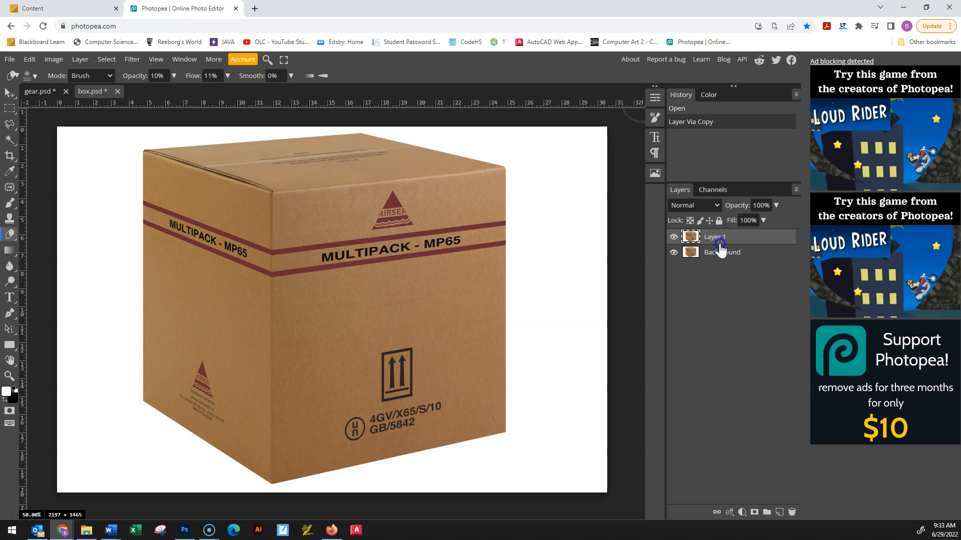
{"action": "double_click", "coordinate": [715, 239]}
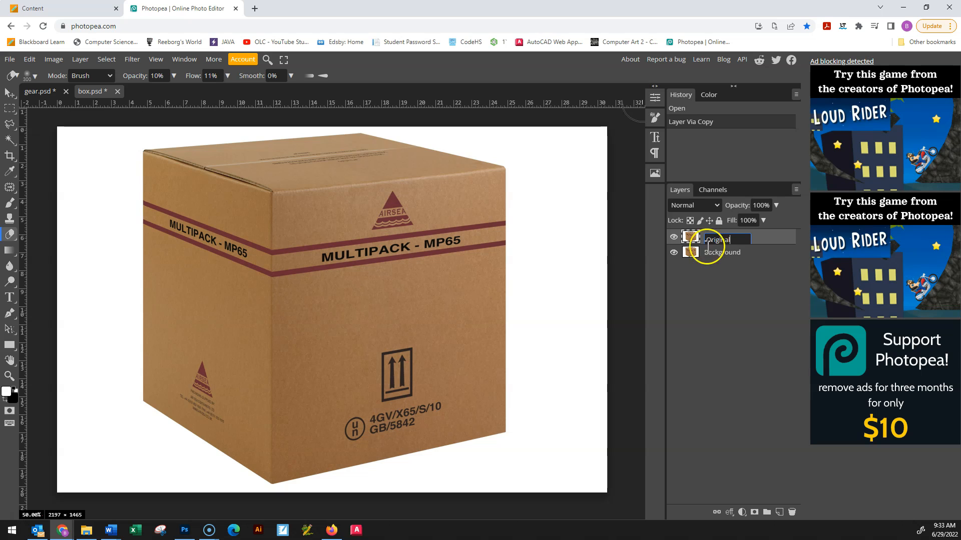
{"action": "left_click", "coordinate": [673, 252]}
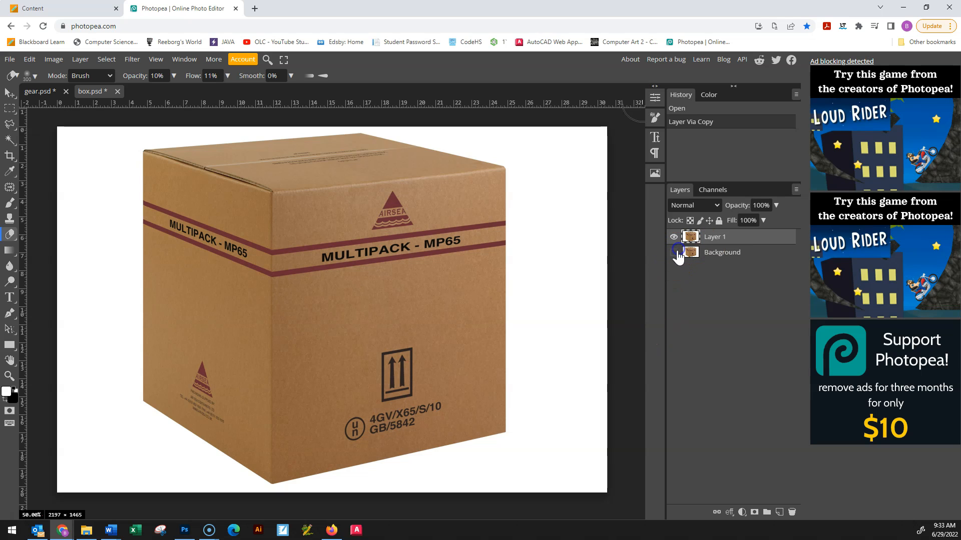
{"action": "left_click", "coordinate": [724, 238]}
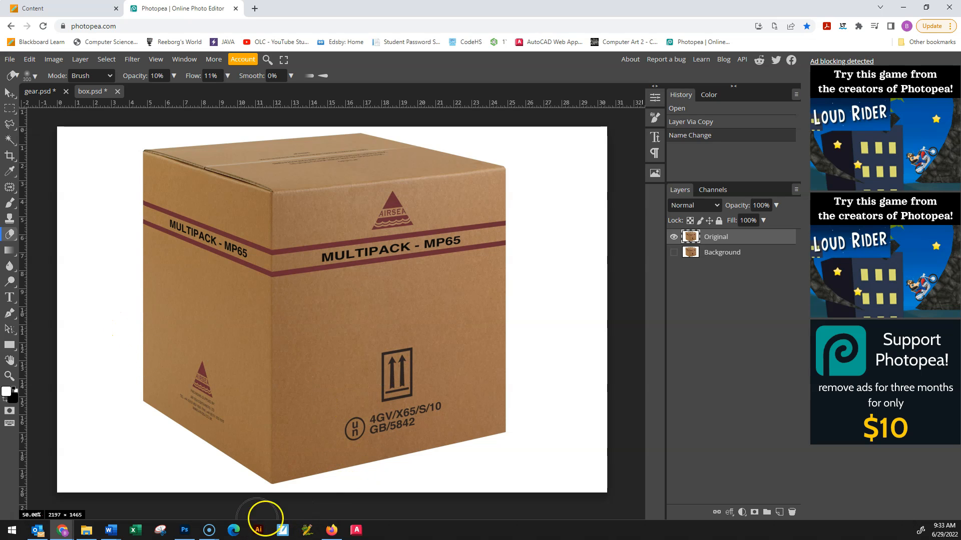
In gear.psd, place a new layer filled with white at 100% opacity directly beneath the Shadow layer.
{"action": "left_click", "coordinate": [43, 92]}
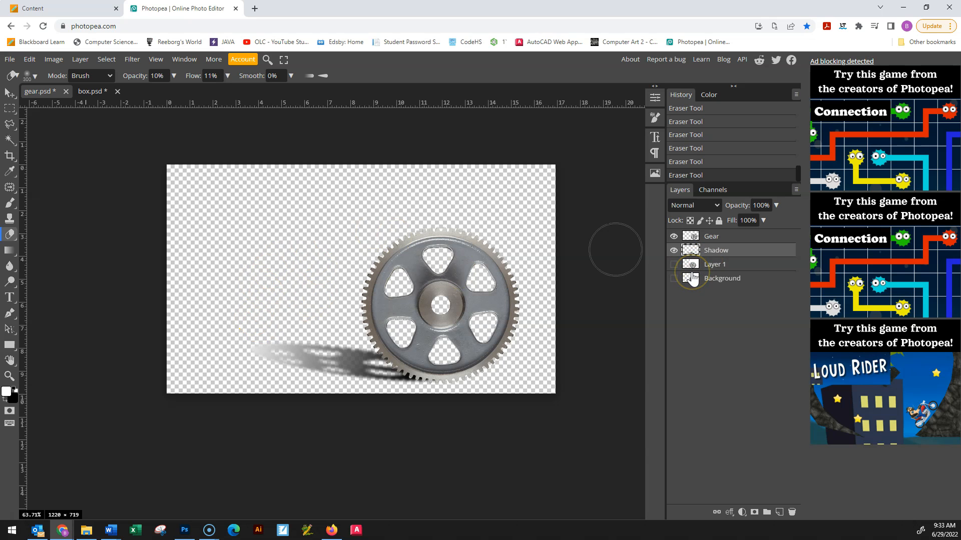
{"action": "left_click", "coordinate": [778, 511]}
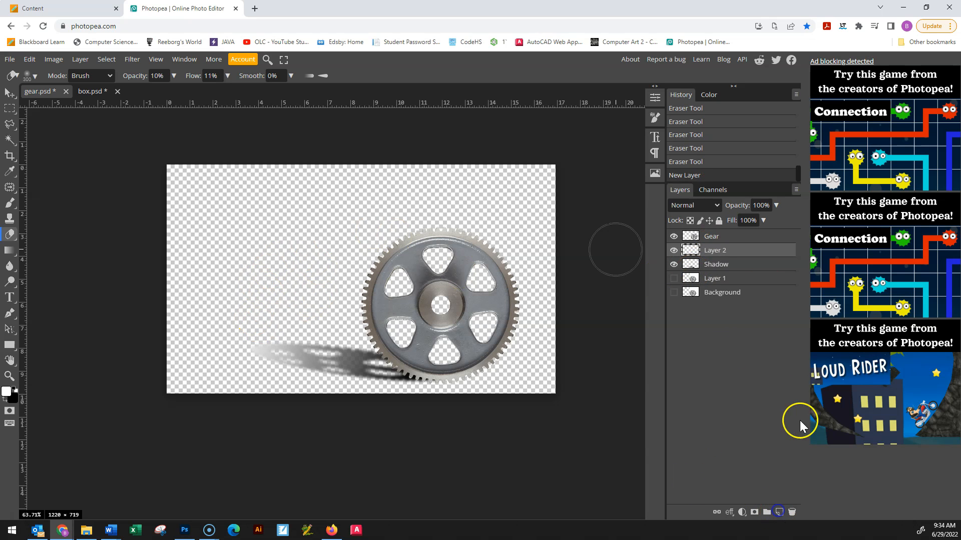
{"action": "left_click", "coordinate": [17, 60]}
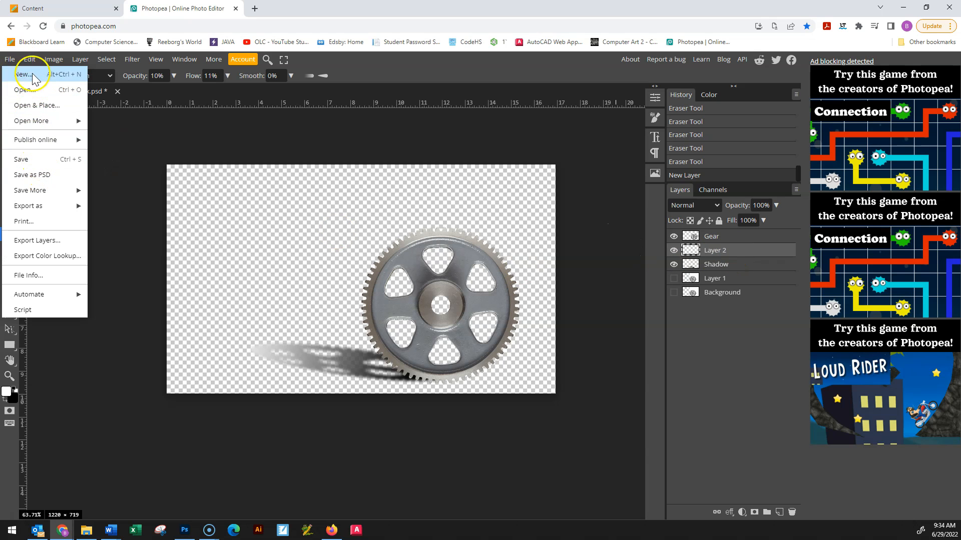
{"action": "mouse_move", "coordinate": [29, 59]}
{"action": "left_click", "coordinate": [63, 223]}
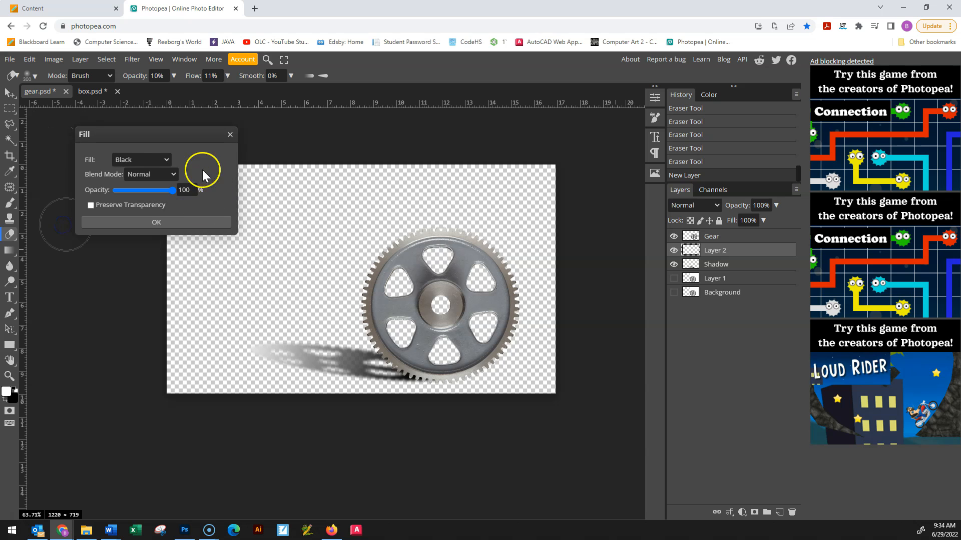
{"action": "left_click", "coordinate": [166, 160]}
{"action": "left_click", "coordinate": [136, 229]}
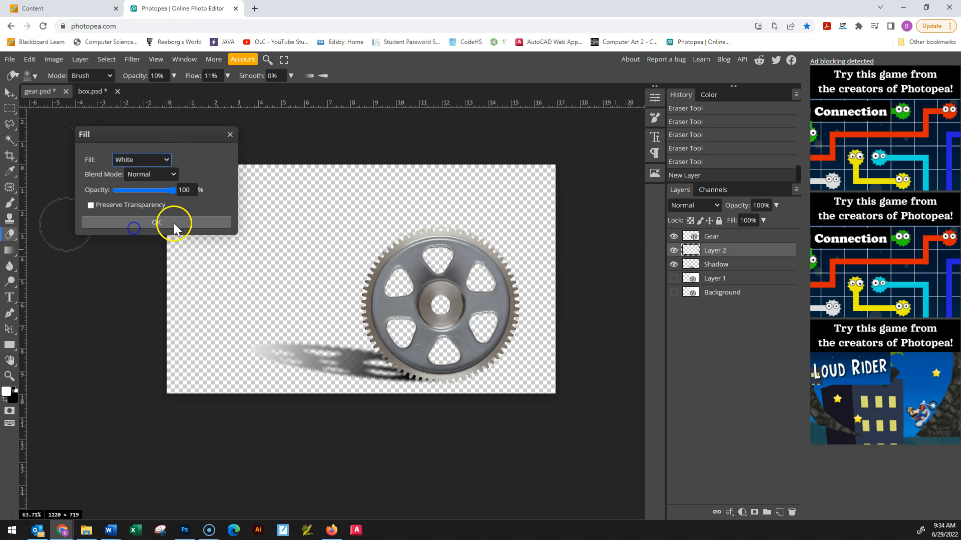
{"action": "left_click", "coordinate": [172, 222]}
{"action": "left_click_drag", "start_coordinate": [739, 255], "coordinate": [742, 275]}
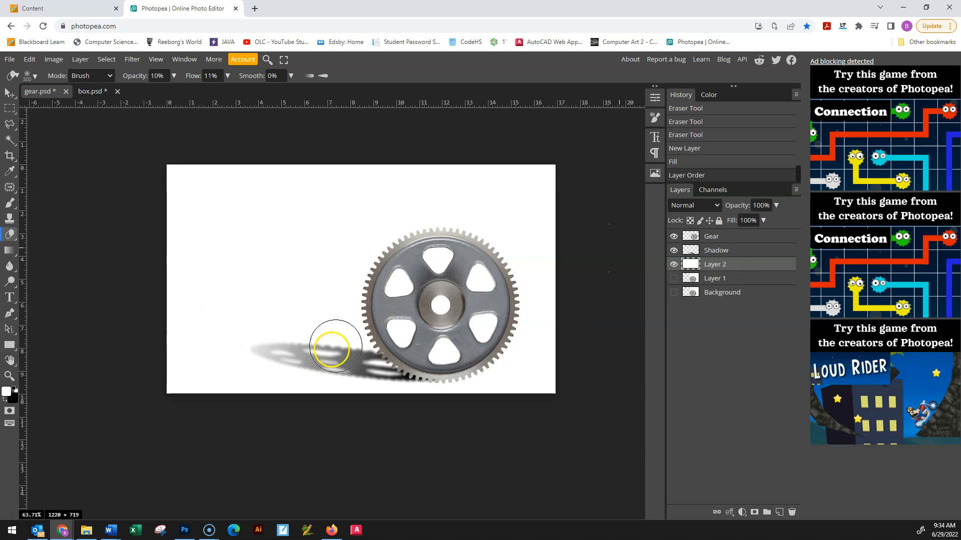
Dab the soft eraser on the white layer around the far end of the gear's shadow.
{"action": "left_click", "coordinate": [273, 343]}
{"action": "left_click", "coordinate": [202, 316]}
{"action": "left_click", "coordinate": [248, 322]}
{"action": "left_click", "coordinate": [266, 337]}
{"action": "left_click", "coordinate": [265, 336]}
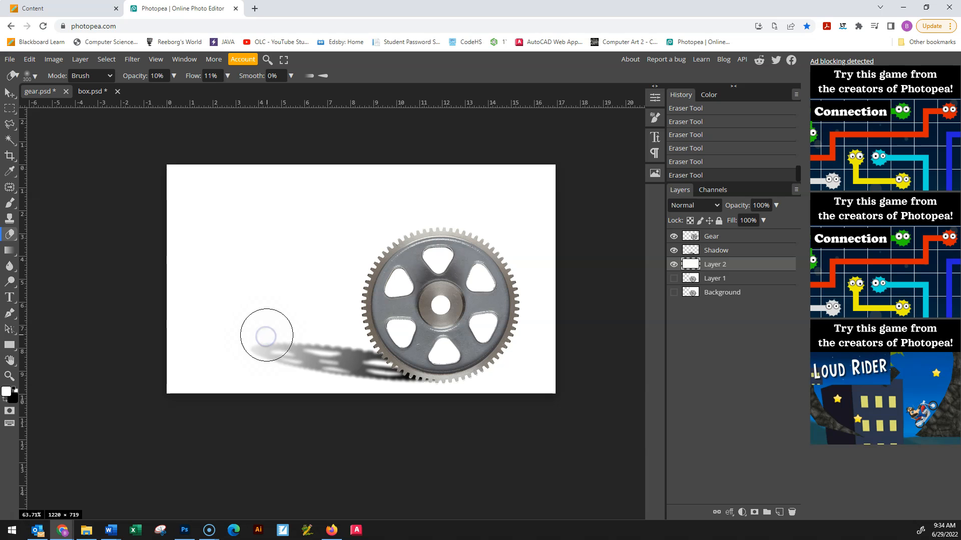
{"action": "left_click", "coordinate": [272, 341]}
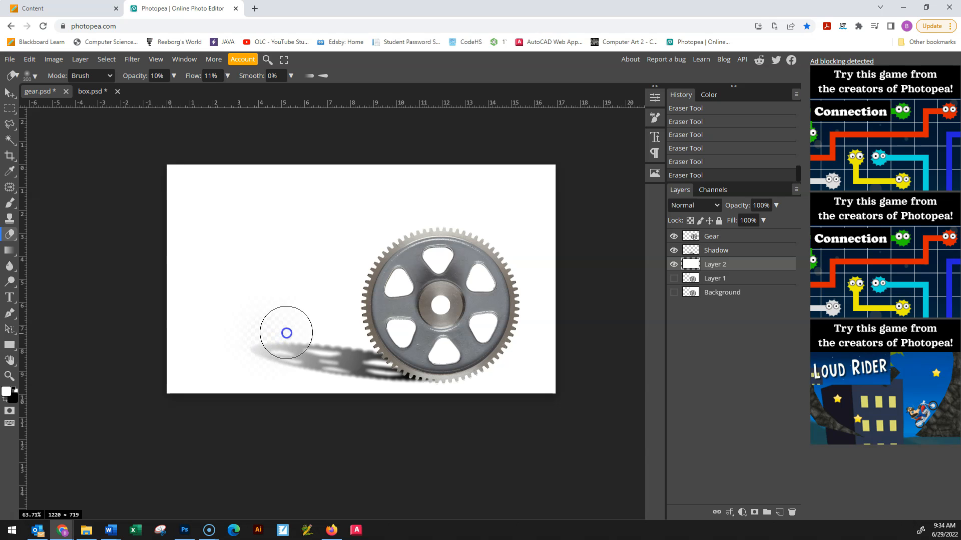
{"action": "mouse_move", "coordinate": [257, 337]}
{"action": "left_mouse_down"}
{"action": "mouse_move", "coordinate": [350, 305]}
{"action": "mouse_move", "coordinate": [234, 362]}
{"action": "mouse_move", "coordinate": [257, 344]}
{"action": "left_mouse_up"}
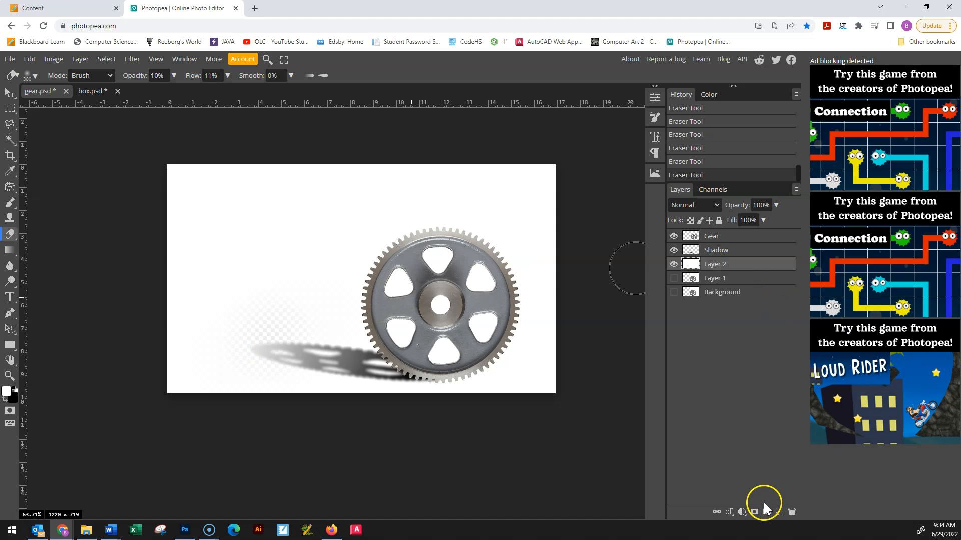
In box.psd, select the box by picking the white background with the Magic Wand at tolerance 32 and inverting the selection.
{"action": "left_click", "coordinate": [97, 78]}
{"action": "left_click", "coordinate": [192, 82]}
{"action": "left_click", "coordinate": [102, 86]}
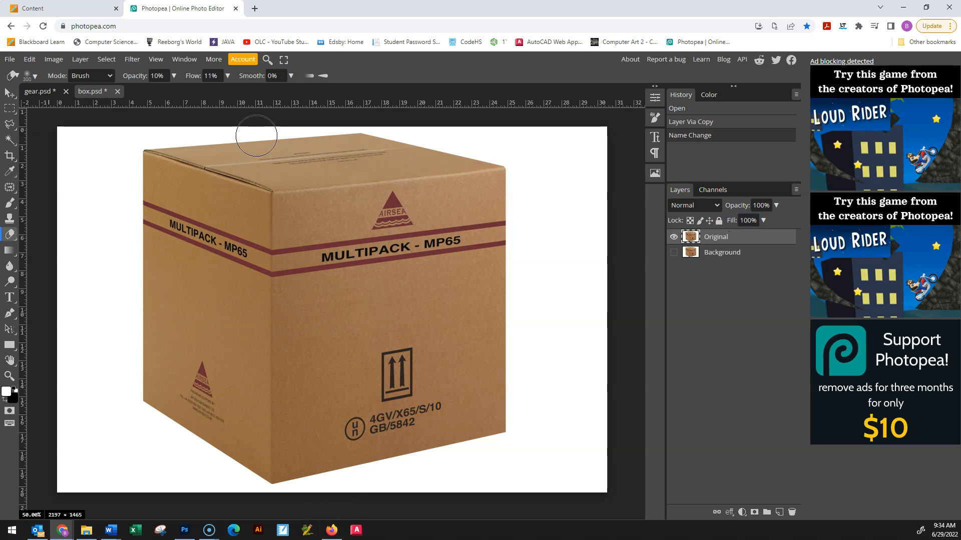
{"action": "left_click", "coordinate": [10, 139]}
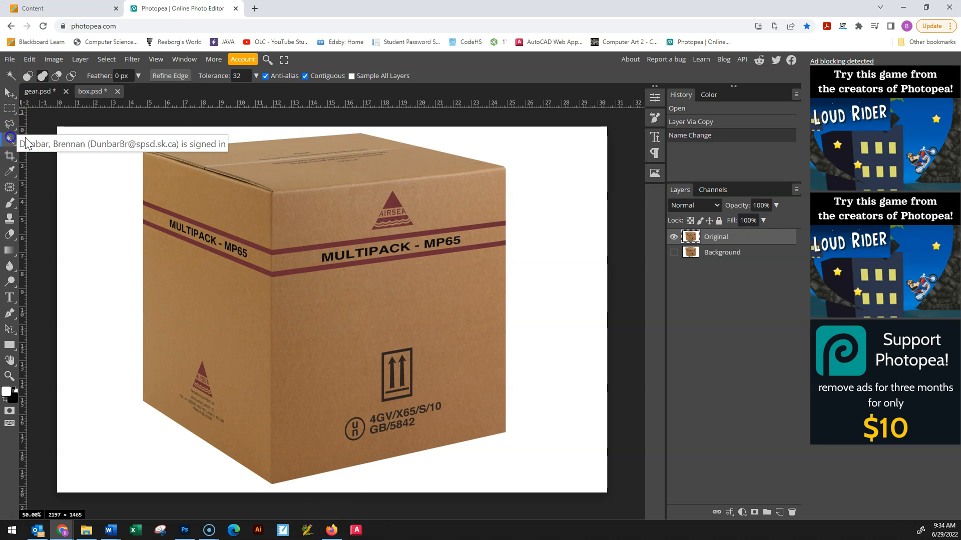
{"action": "left_click", "coordinate": [542, 238]}
{"action": "key", "text": "ctrl+shift+i"}
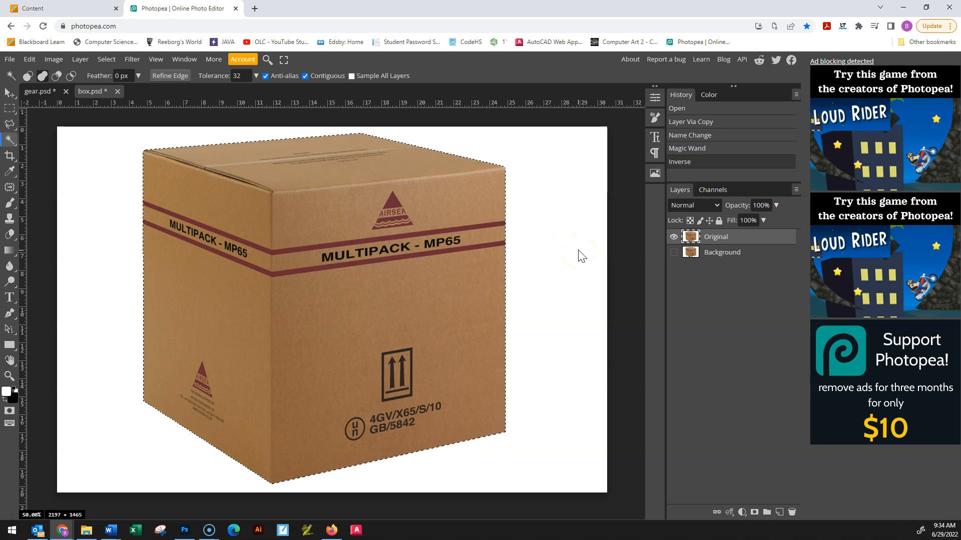
Copy the selected box to a new layer named Box and hide the Original layer.
{"action": "key", "text": "ctrl+j"}
{"action": "double_click", "coordinate": [723, 236]}
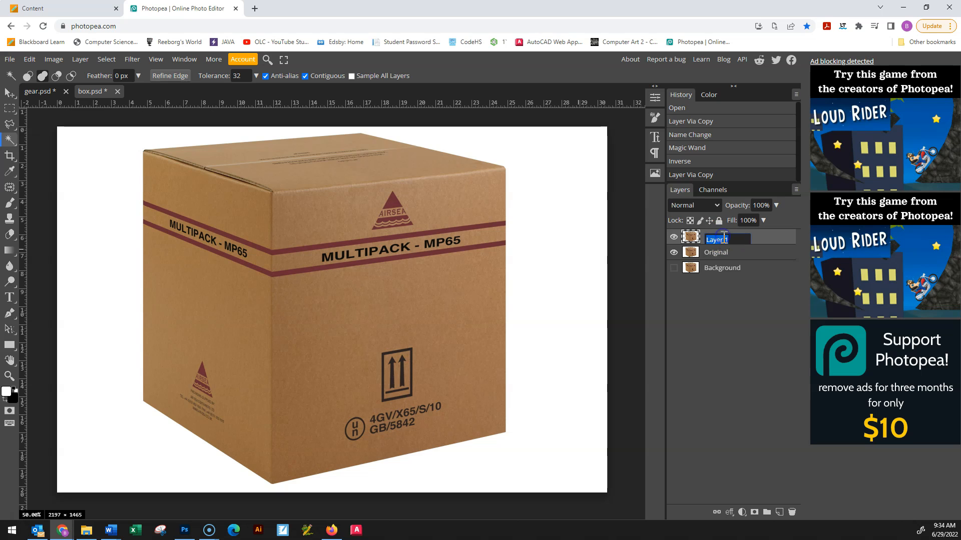
{"action": "left_click", "coordinate": [682, 347]}
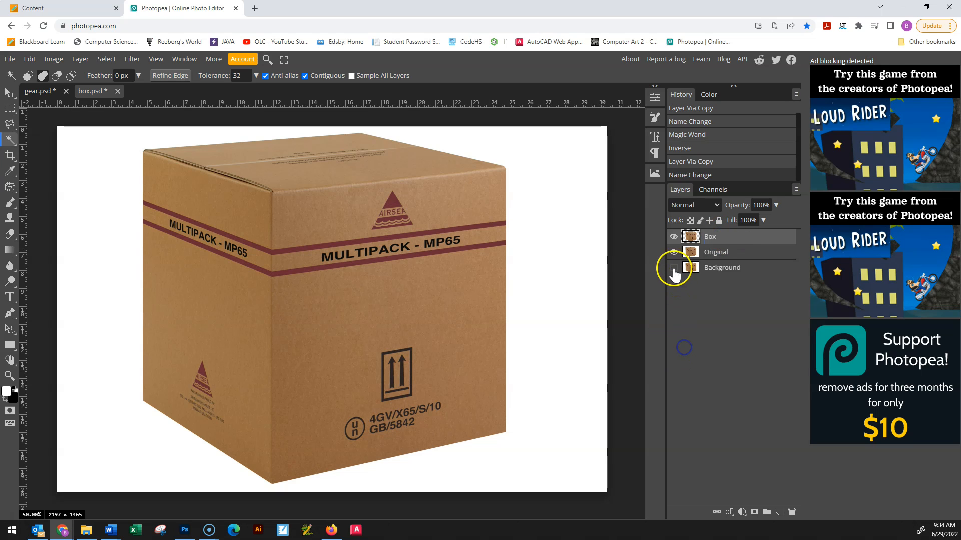
{"action": "left_click", "coordinate": [673, 253]}
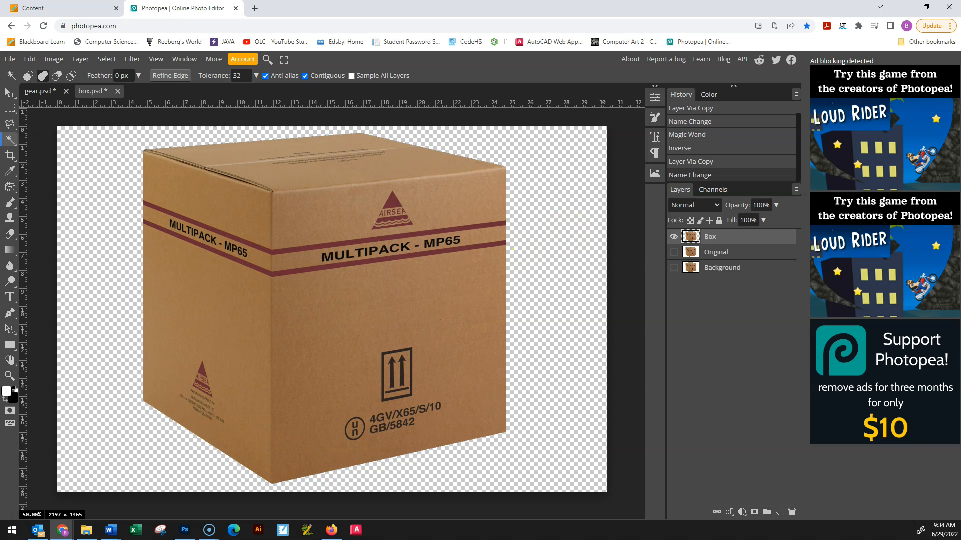
Extend the canvas height by a relative 1000 pixels, anchored at the top centre so the space is added below the box.
{"action": "left_click", "coordinate": [52, 59]}
{"action": "mouse_move", "coordinate": [73, 54]}
{"action": "left_click", "coordinate": [97, 197]}
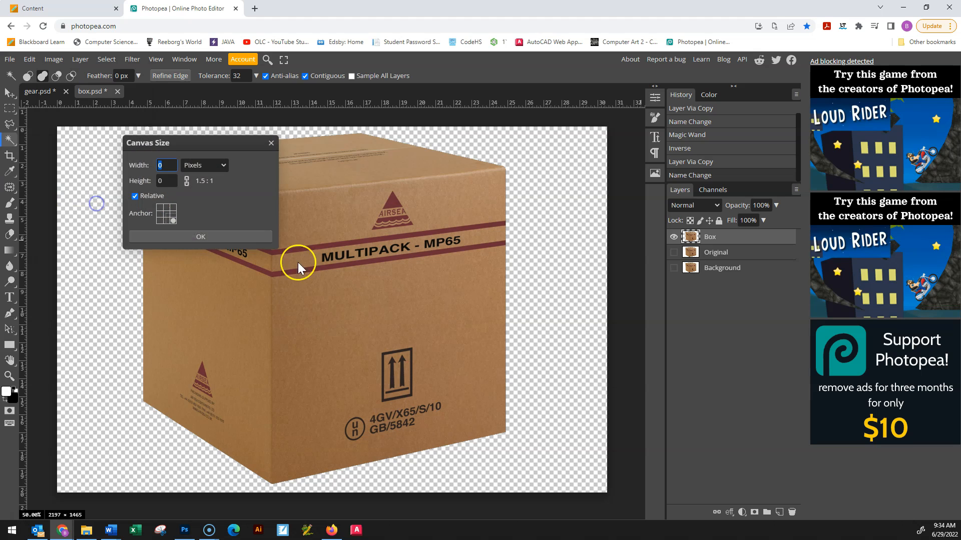
{"action": "left_click", "coordinate": [167, 207]}
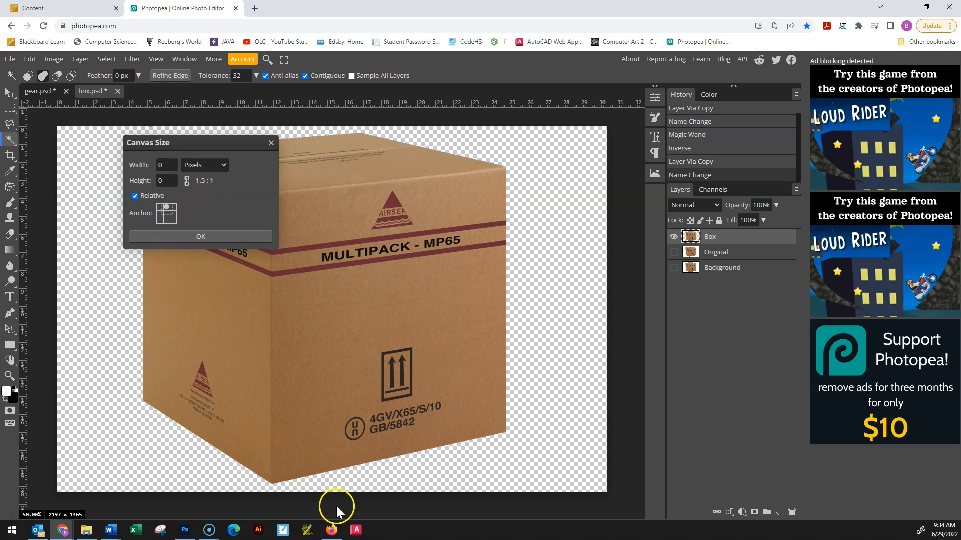
{"action": "double_click", "coordinate": [157, 184]}
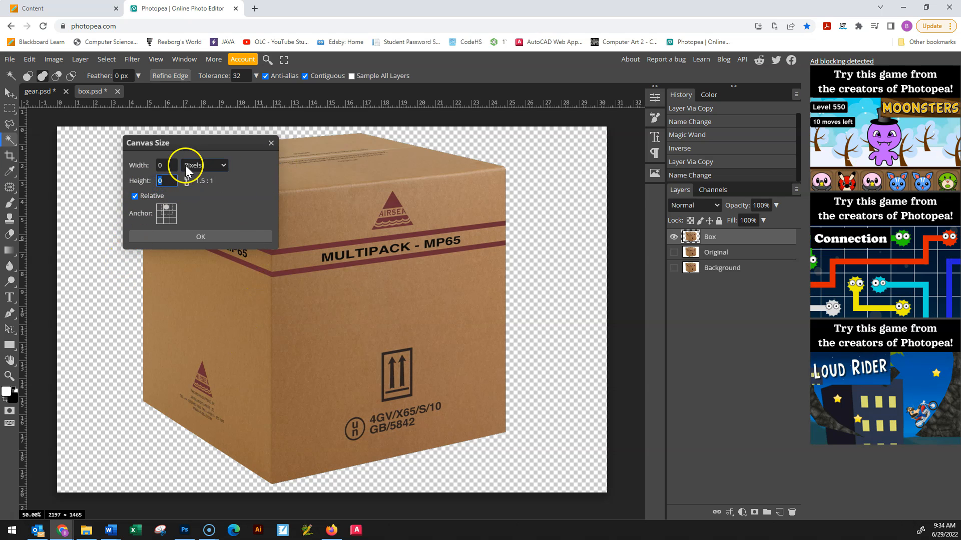
{"action": "left_click", "coordinate": [136, 195]}
{"action": "left_click", "coordinate": [136, 196]}
{"action": "double_click", "coordinate": [156, 181]}
{"action": "type", "text": "1000"}
{"action": "left_click", "coordinate": [208, 241]}
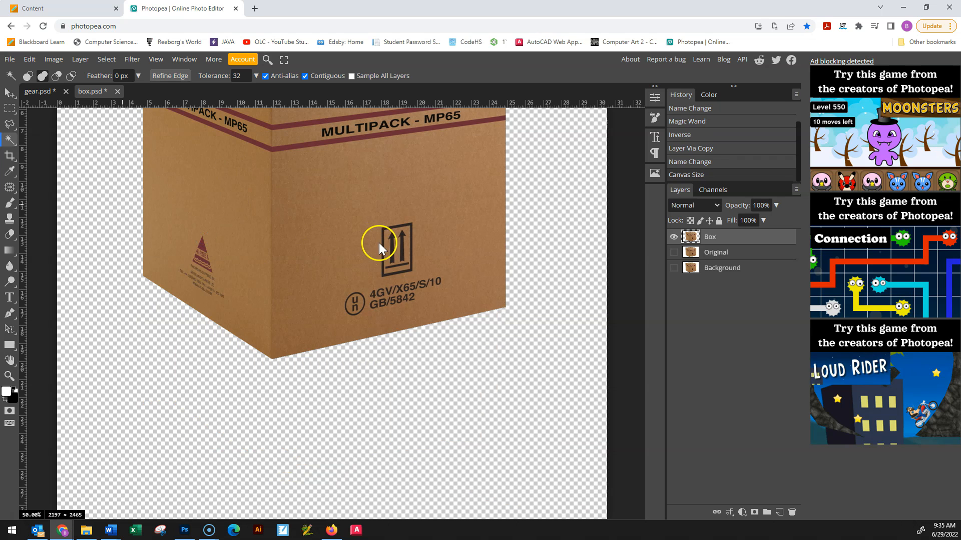
Outline the box's front-right face corner by corner with the Polygonal Lasso and close the selection.
{"action": "scroll", "coordinate": [371, 247], "scroll_direction": "down", "scroll_amount": 3}
{"action": "scroll", "coordinate": [368, 253], "scroll_direction": "down", "scroll_amount": 2}
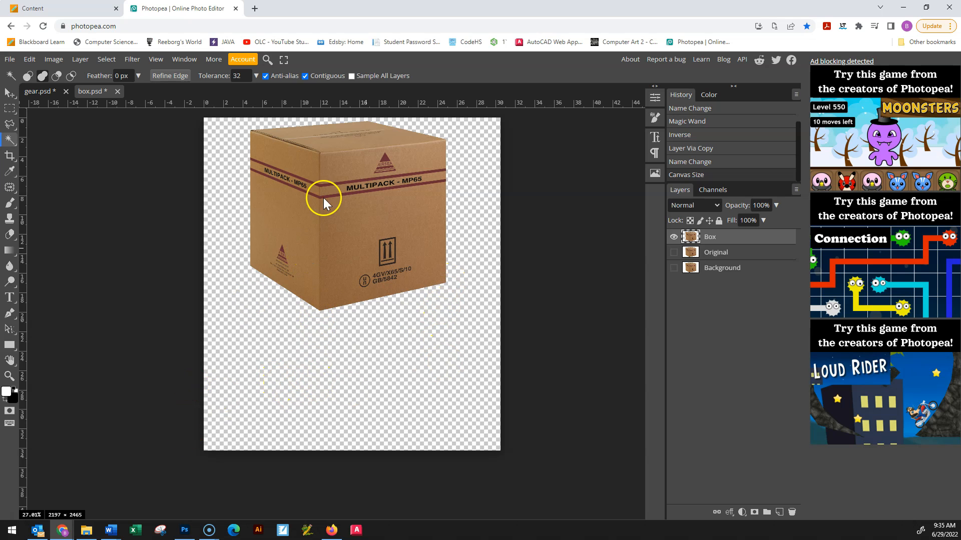
{"action": "scroll", "coordinate": [389, 207], "scroll_direction": "up", "scroll_amount": 1}
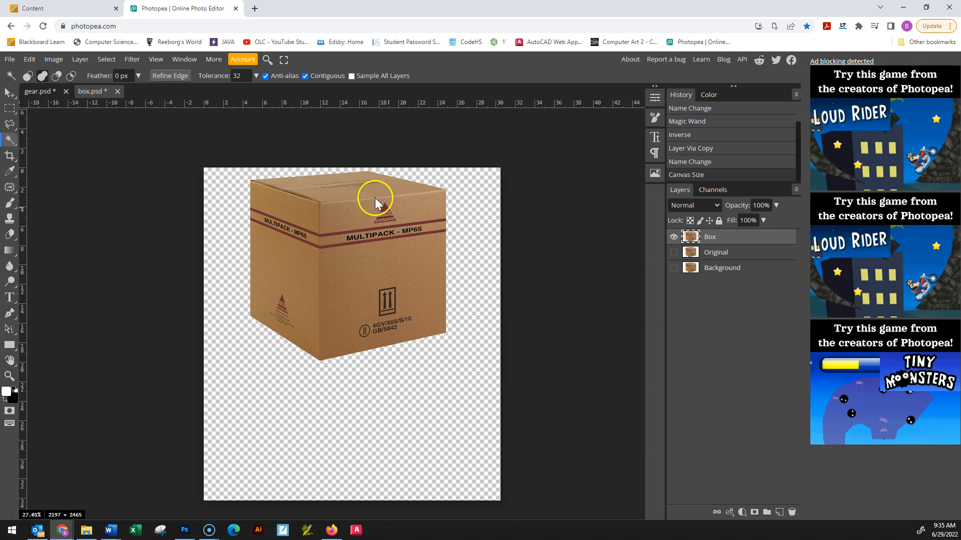
{"action": "scroll", "coordinate": [408, 327], "scroll_direction": "up", "scroll_amount": 4}
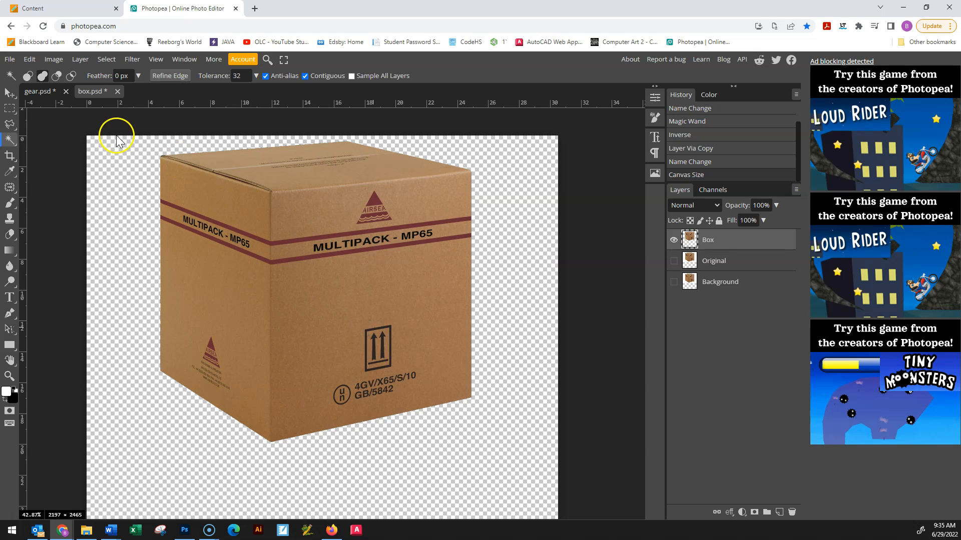
{"action": "left_click", "coordinate": [10, 123]}
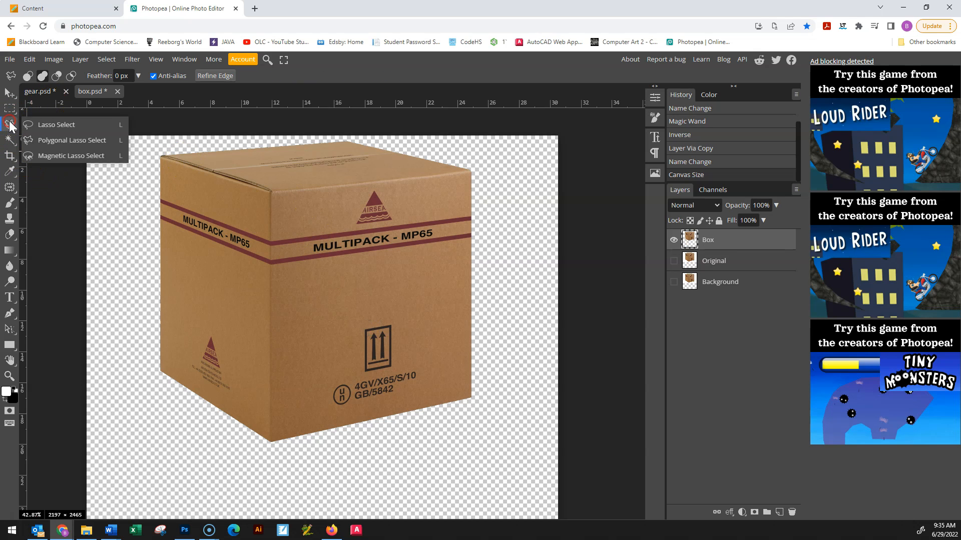
{"action": "left_click", "coordinate": [44, 139]}
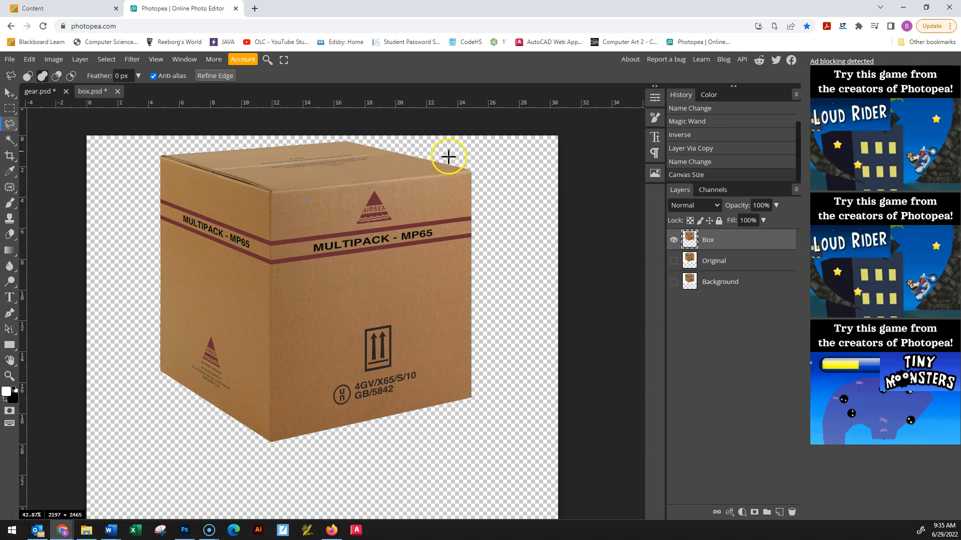
{"action": "scroll", "coordinate": [496, 188], "scroll_direction": "up", "scroll_amount": 1}
{"action": "scroll", "coordinate": [463, 167], "scroll_direction": "up", "scroll_amount": 1}
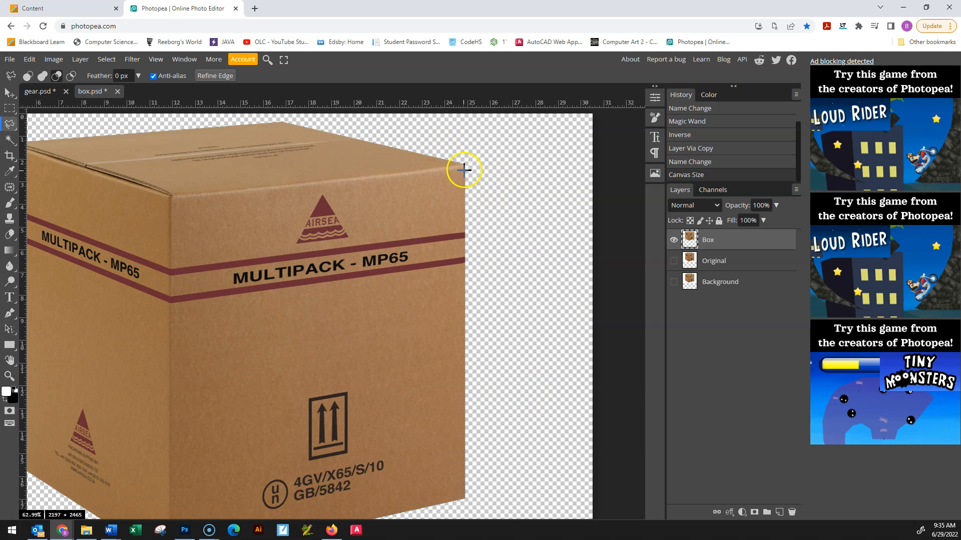
{"action": "left_click", "coordinate": [464, 167]}
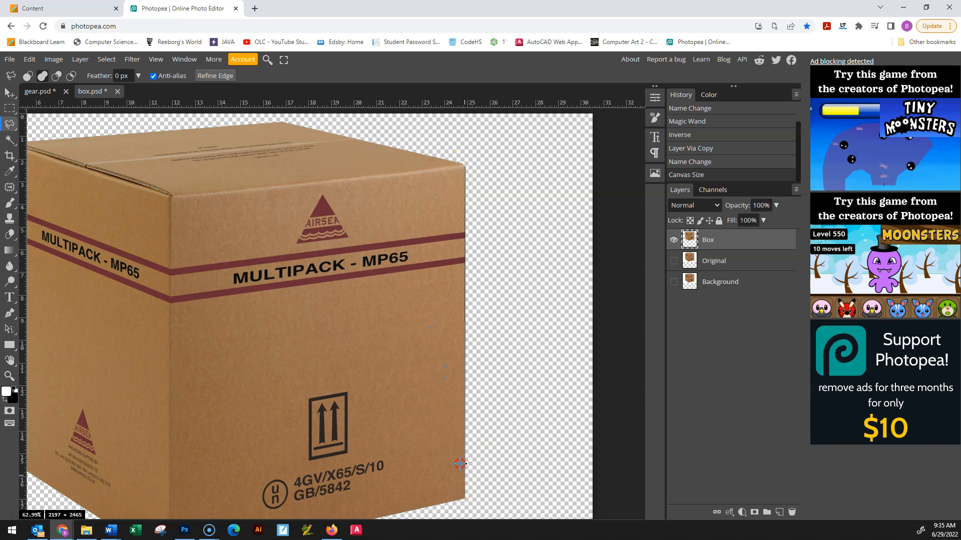
{"action": "left_click_drag", "start_coordinate": [459, 464], "coordinate": [467, 420]}
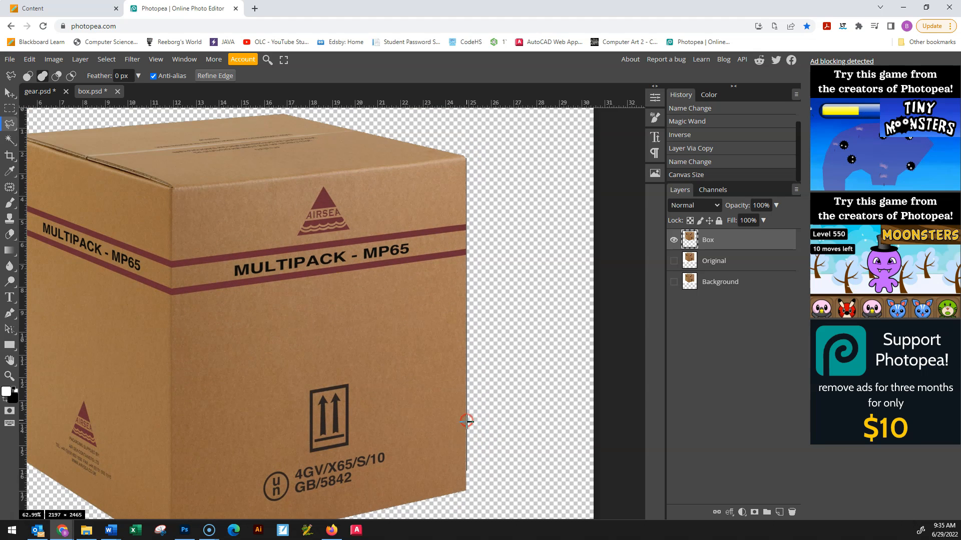
{"action": "left_click", "coordinate": [467, 493]}
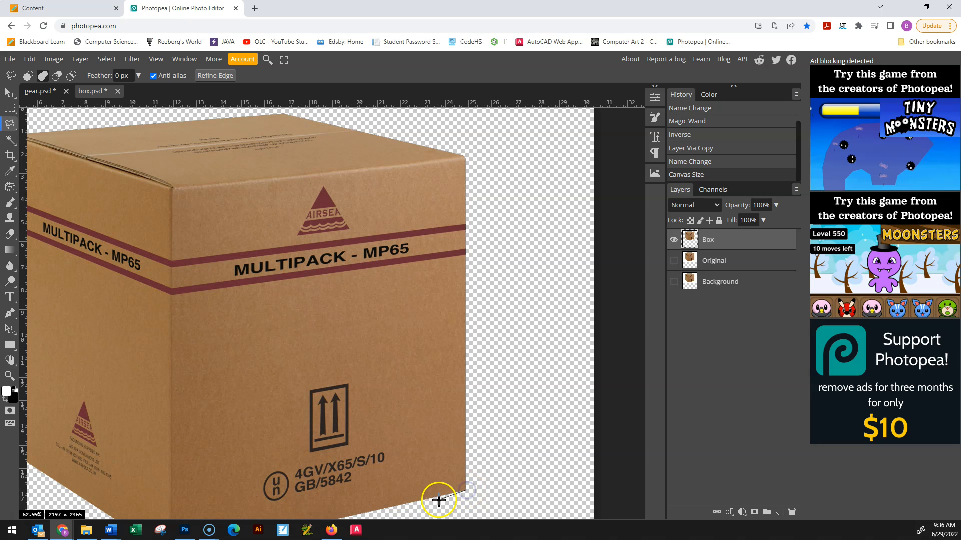
{"action": "left_click_drag", "start_coordinate": [395, 504], "coordinate": [516, 383]}
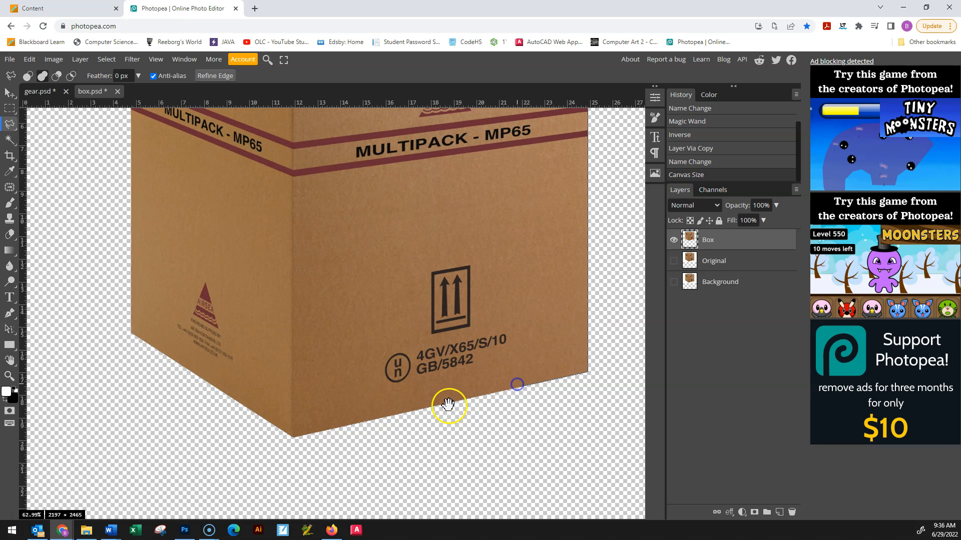
{"action": "left_click", "coordinate": [293, 437]}
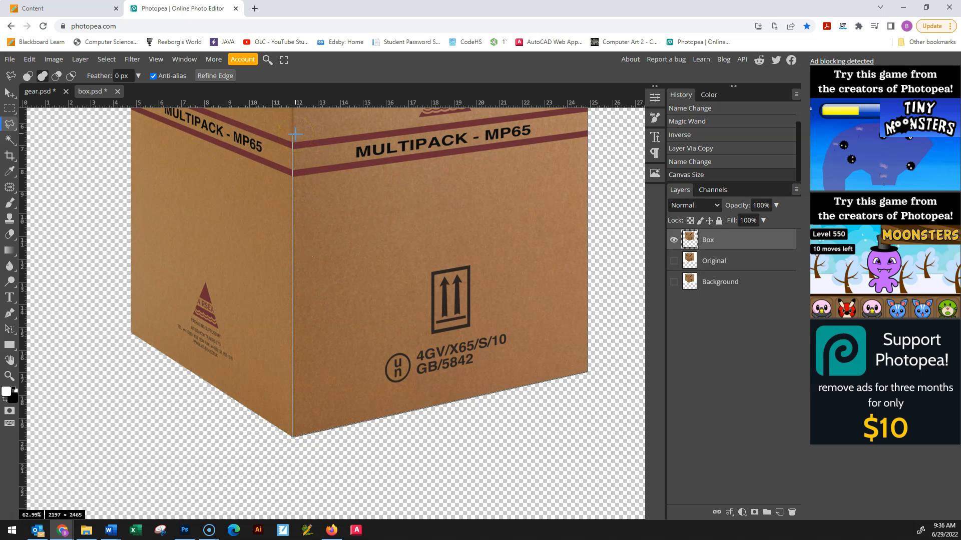
{"action": "scroll", "coordinate": [292, 163], "scroll_direction": "up", "scroll_amount": 3}
{"action": "left_click", "coordinate": [288, 245]}
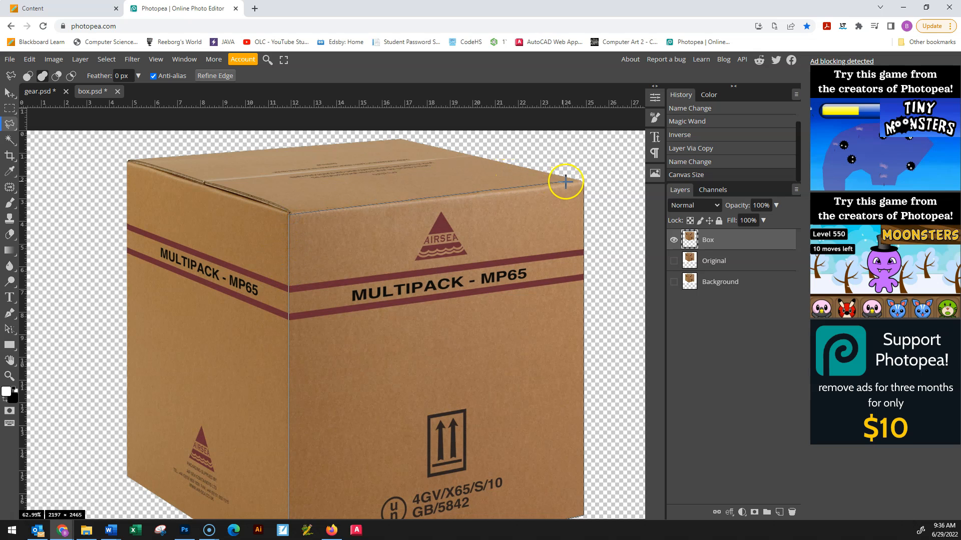
{"action": "left_click", "coordinate": [584, 185]}
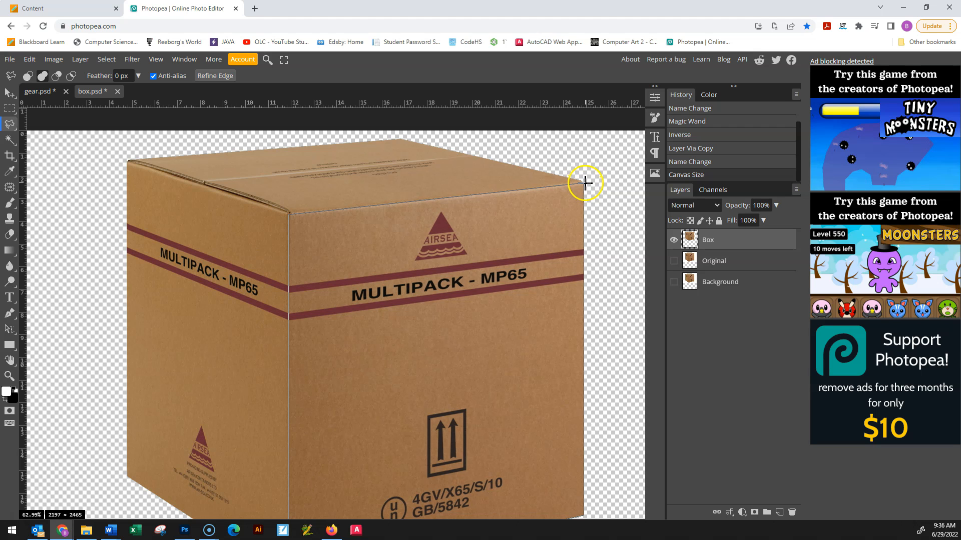
{"action": "left_click", "coordinate": [585, 183]}
Copy the selected front-right face to a new layer named FR.
{"action": "scroll", "coordinate": [375, 300], "scroll_direction": "down", "scroll_amount": 2}
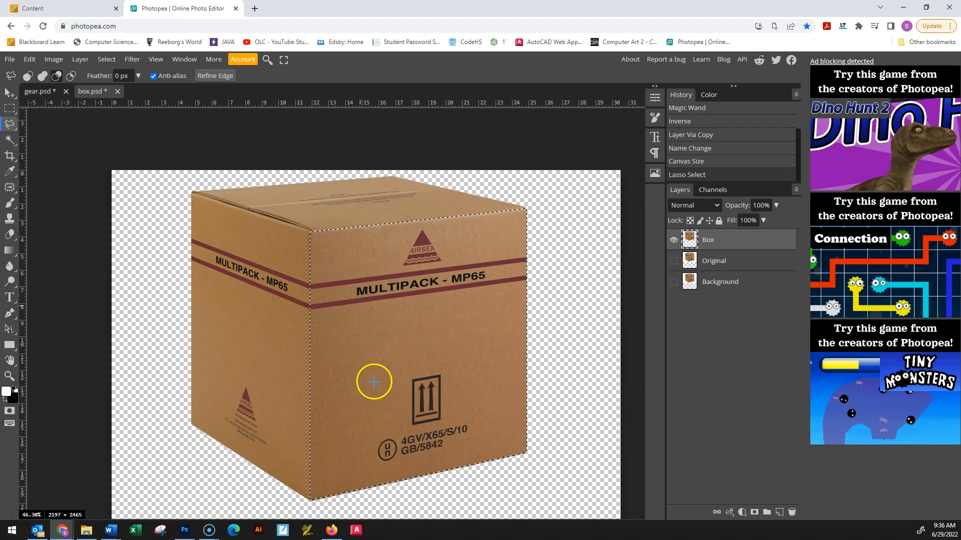
{"action": "key", "text": "ctrl+j"}
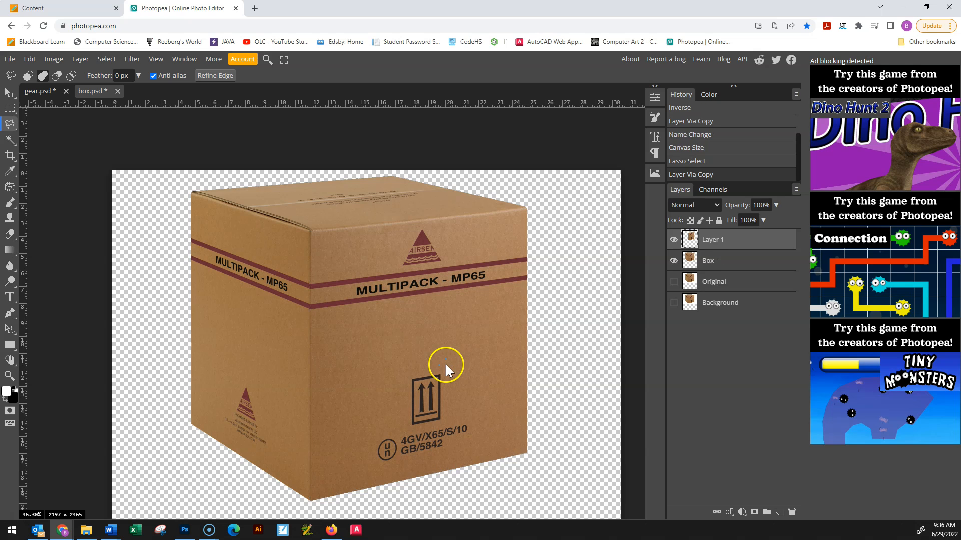
{"action": "double_click", "coordinate": [714, 241]}
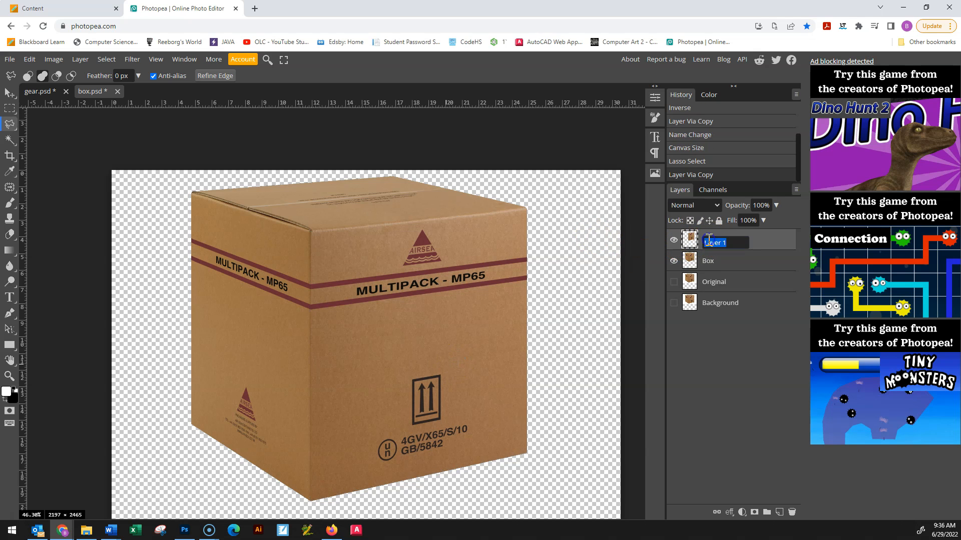
{"action": "type", "text": "FR"}
{"action": "key", "text": "Return"}
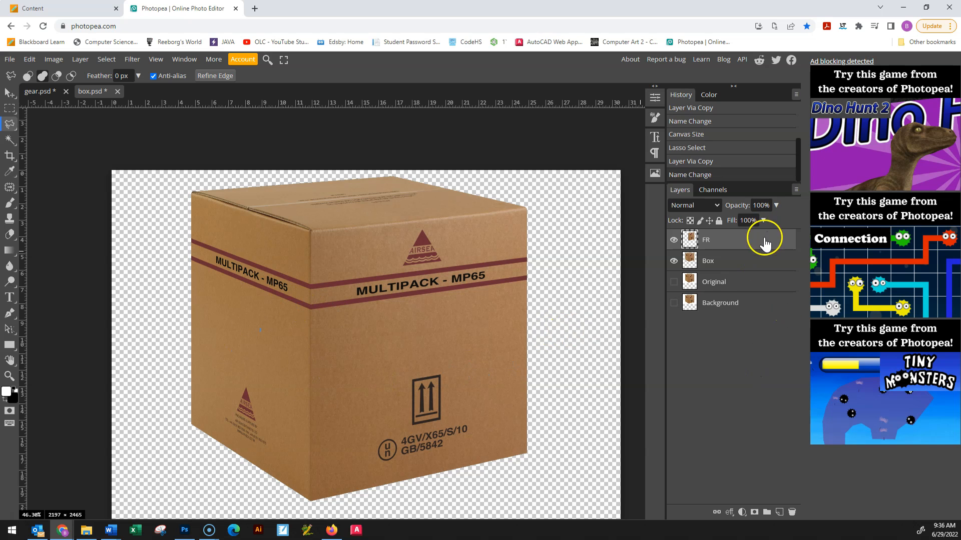
On the Box layer, outline the box's front-left face with the Polygonal Lasso and close the selection.
{"action": "left_click", "coordinate": [727, 264]}
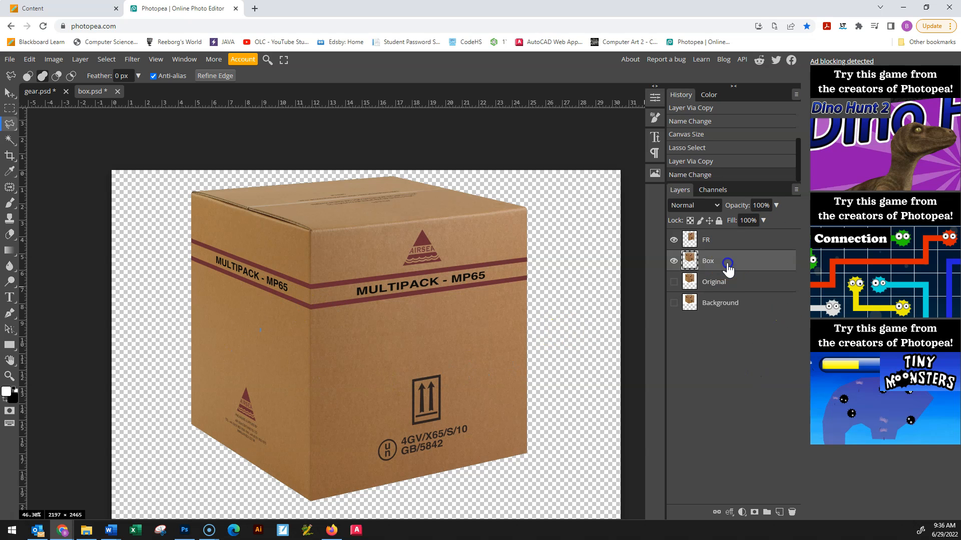
{"action": "left_click", "coordinate": [724, 240]}
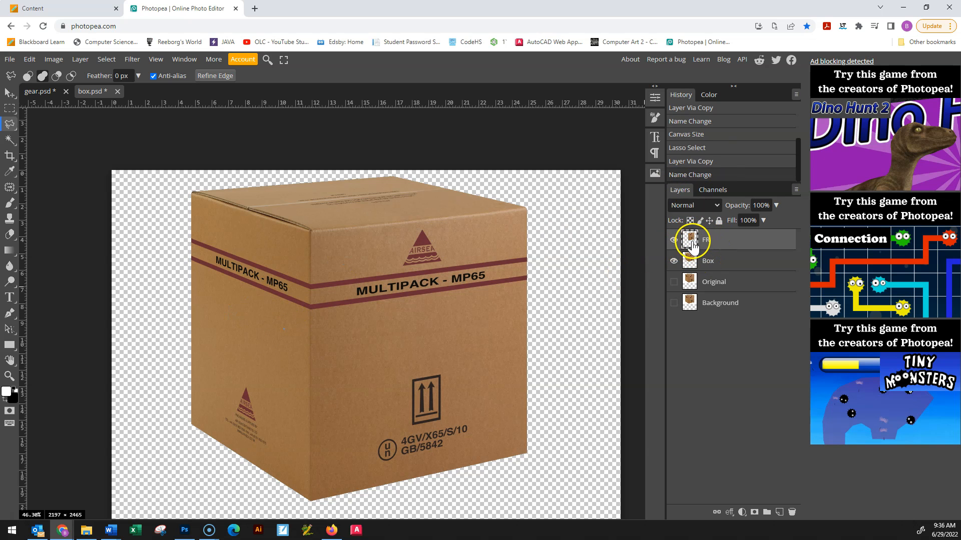
{"action": "left_click", "coordinate": [737, 262]}
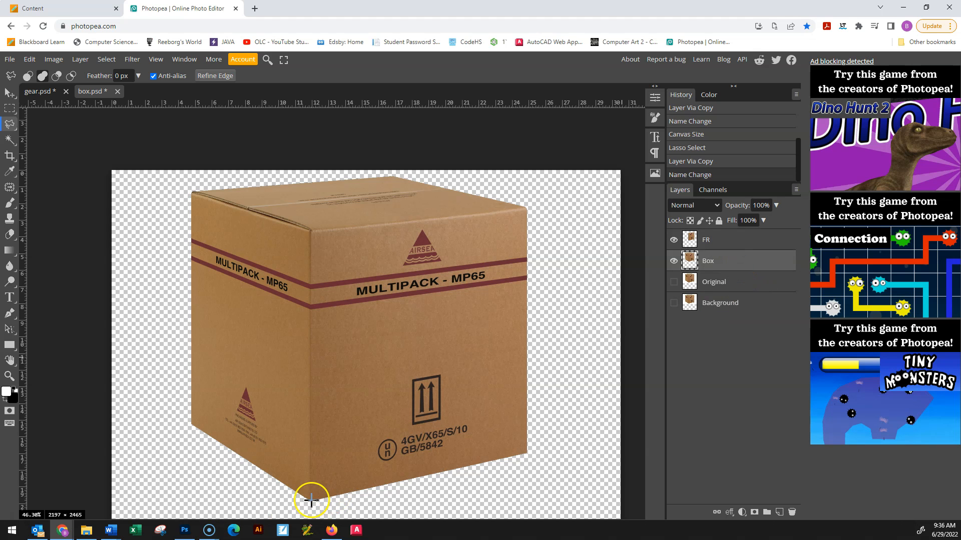
{"action": "scroll", "coordinate": [309, 503], "scroll_direction": "up", "scroll_amount": 4}
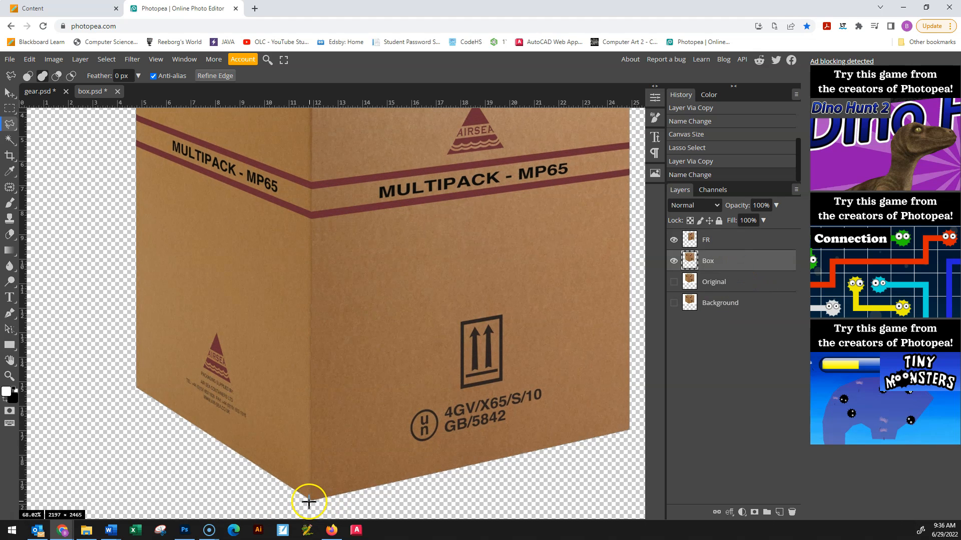
{"action": "left_click", "coordinate": [311, 503]}
{"action": "scroll", "coordinate": [330, 450], "scroll_direction": "up", "scroll_amount": 4}
{"action": "left_click", "coordinate": [311, 317]}
{"action": "left_click", "coordinate": [137, 261]}
{"action": "scroll", "coordinate": [171, 275], "scroll_direction": "down", "scroll_amount": 5}
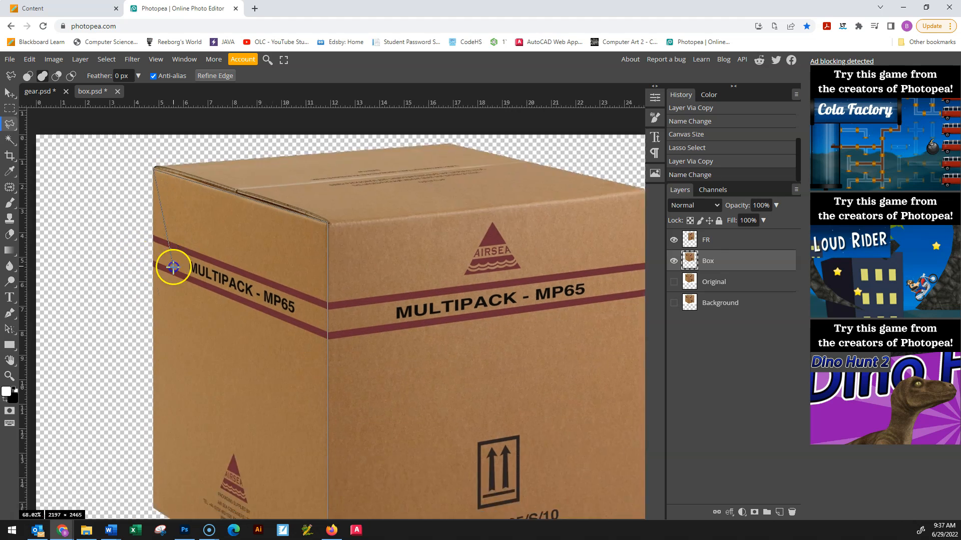
{"action": "left_click", "coordinate": [168, 442]}
{"action": "scroll", "coordinate": [235, 451], "scroll_direction": "down", "scroll_amount": 3}
{"action": "left_click", "coordinate": [300, 457]}
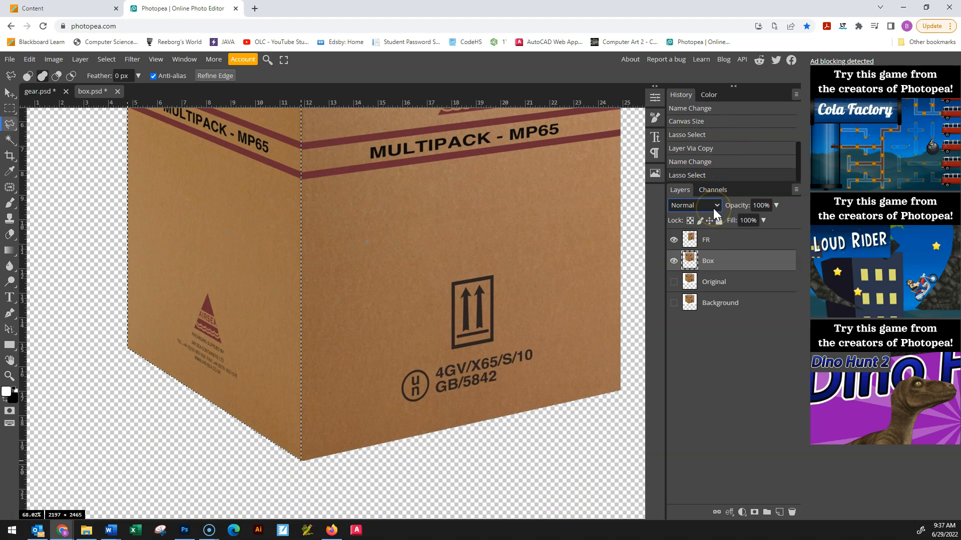
Copy the selected front-left face to a new layer named FL.
{"action": "key", "text": "ctrl+j"}
{"action": "double_click", "coordinate": [722, 261]}
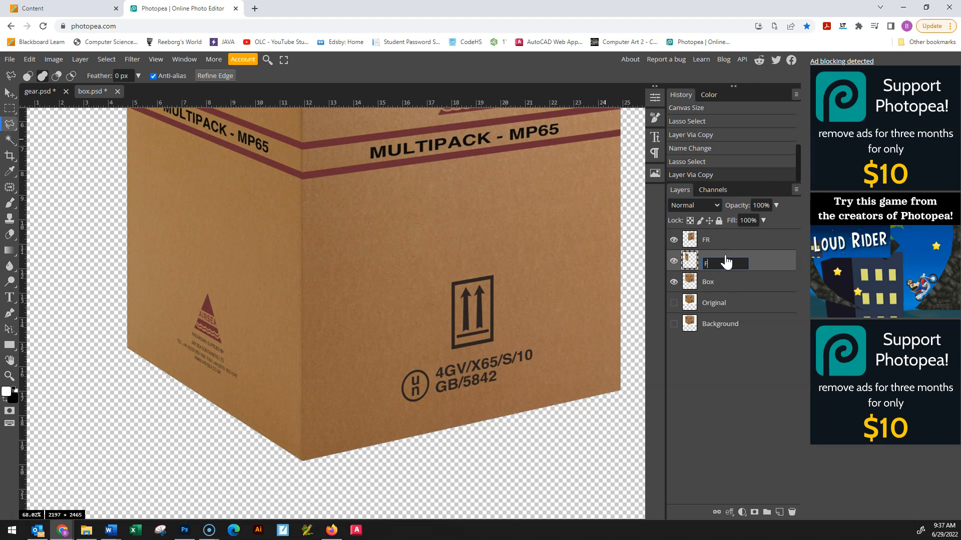
{"action": "type", "text": "FL"}
{"action": "left_click", "coordinate": [737, 379]}
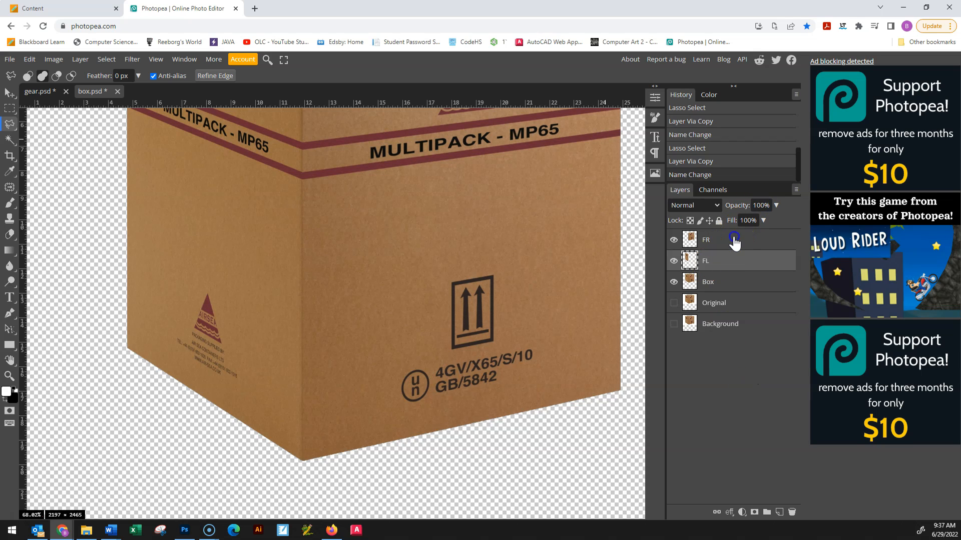
Lock the Box and Original layers completely.
{"action": "left_click", "coordinate": [733, 238]}
{"action": "left_click", "coordinate": [730, 282]}
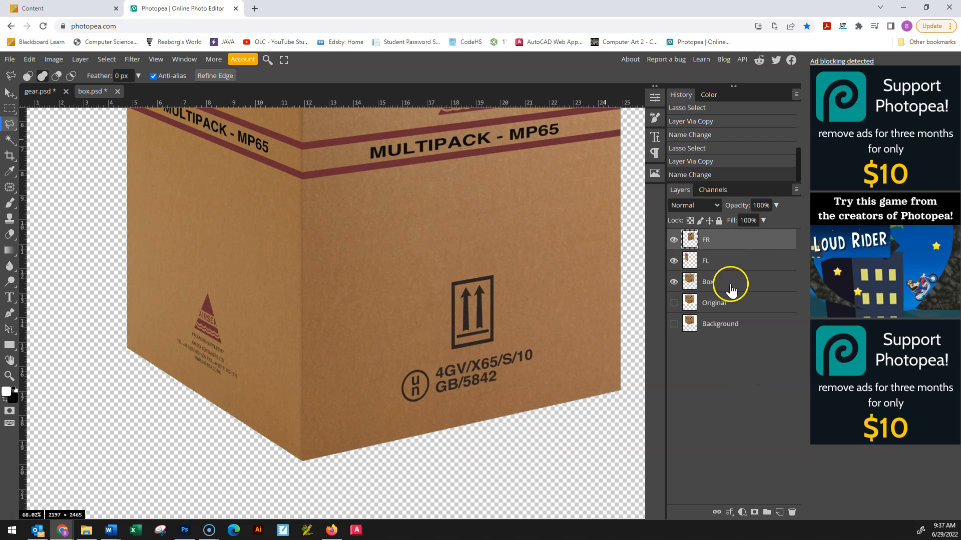
{"action": "left_click", "coordinate": [719, 221]}
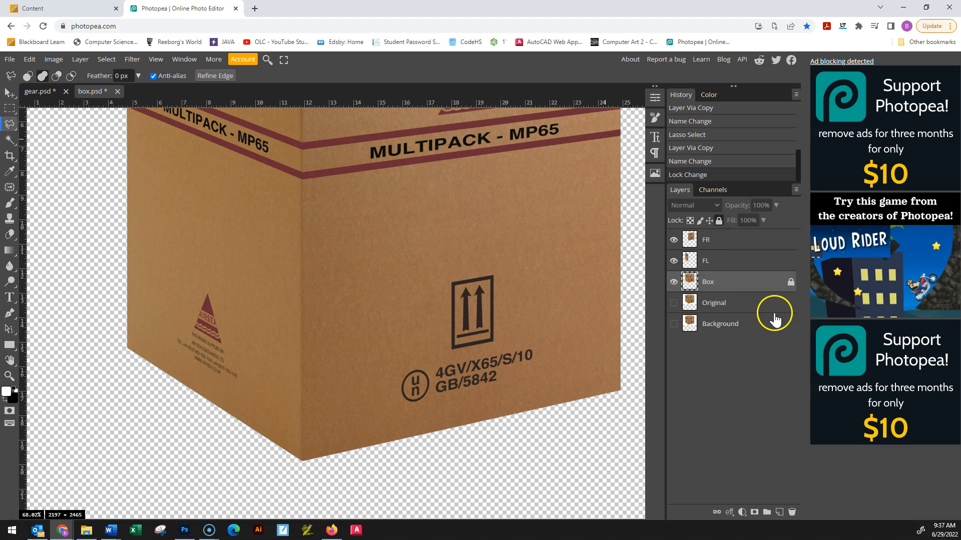
{"action": "left_click", "coordinate": [788, 302]}
{"action": "left_click", "coordinate": [753, 299]}
{"action": "left_click", "coordinate": [722, 241]}
{"action": "left_click", "coordinate": [720, 221]}
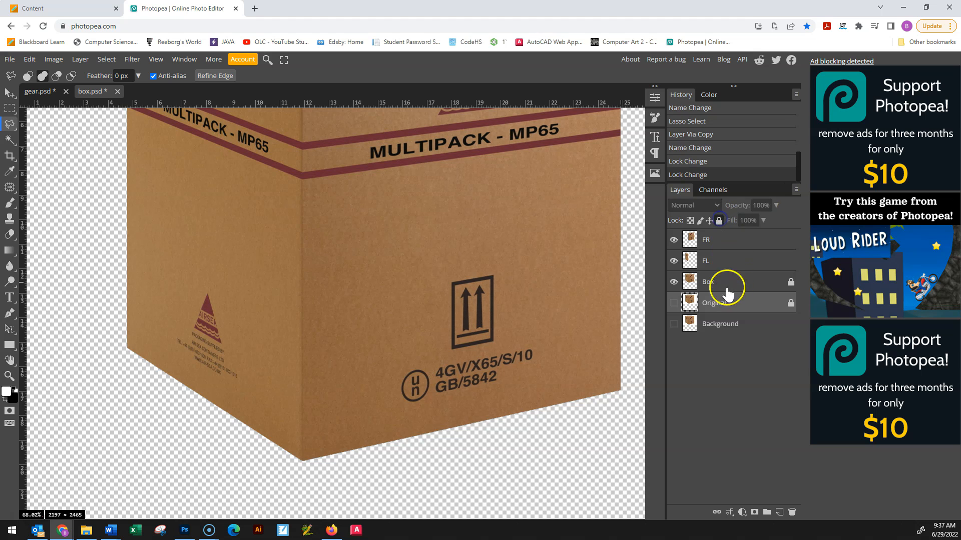
Select the FR layer and move its face very slightly with the Move tool.
{"action": "left_click", "coordinate": [729, 261]}
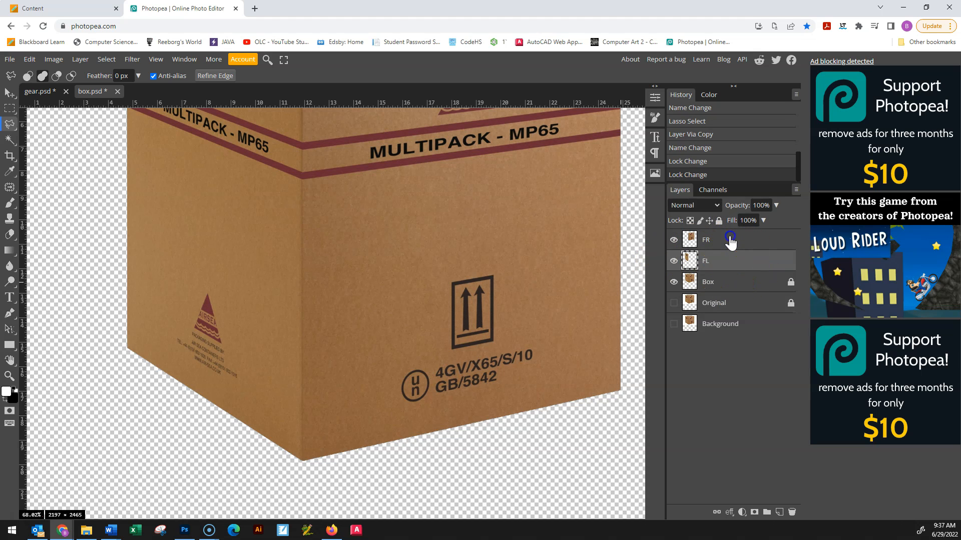
{"action": "left_click", "coordinate": [693, 243]}
{"action": "scroll", "coordinate": [447, 301], "scroll_direction": "down", "scroll_amount": 1}
{"action": "scroll", "coordinate": [446, 300], "scroll_direction": "down", "scroll_amount": 3}
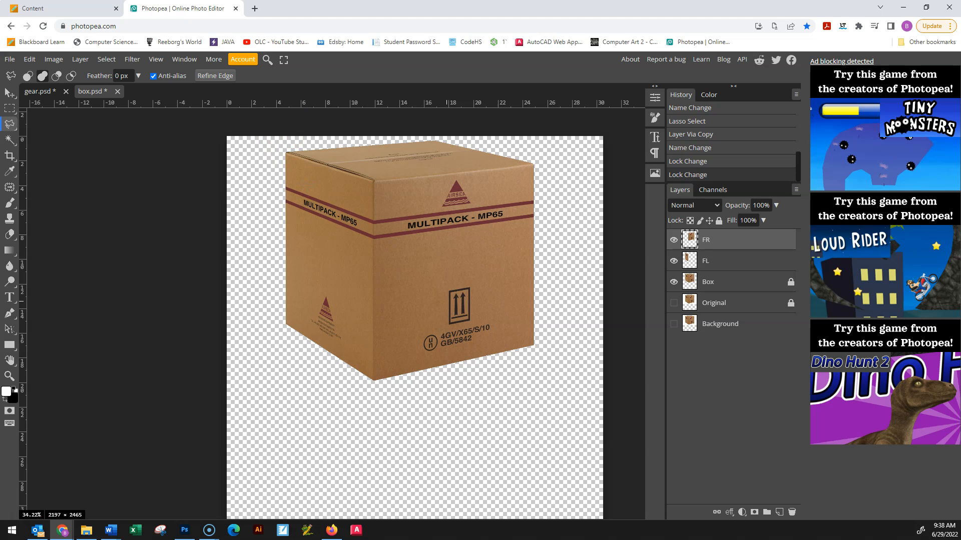
{"action": "left_click", "coordinate": [10, 93]}
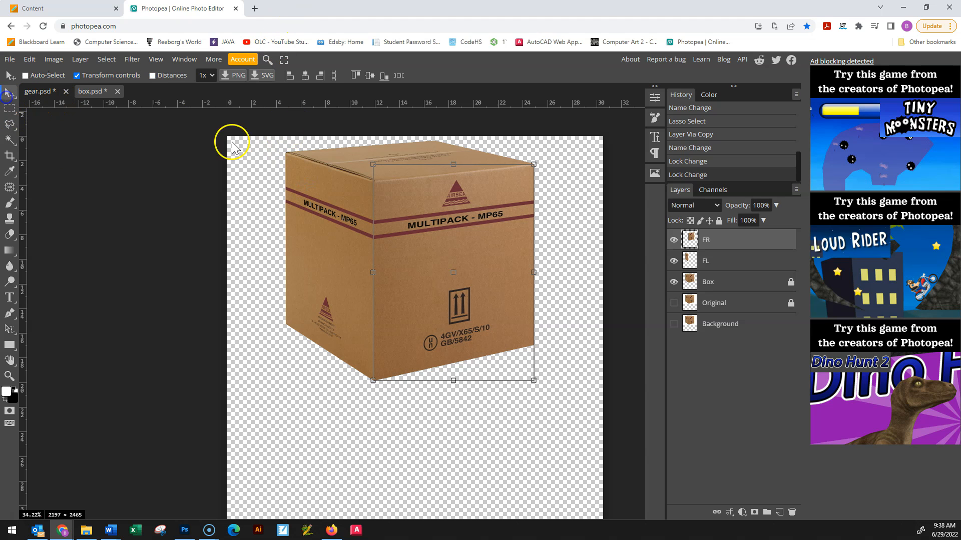
{"action": "left_click_drag", "start_coordinate": [473, 205], "coordinate": [472, 205]}
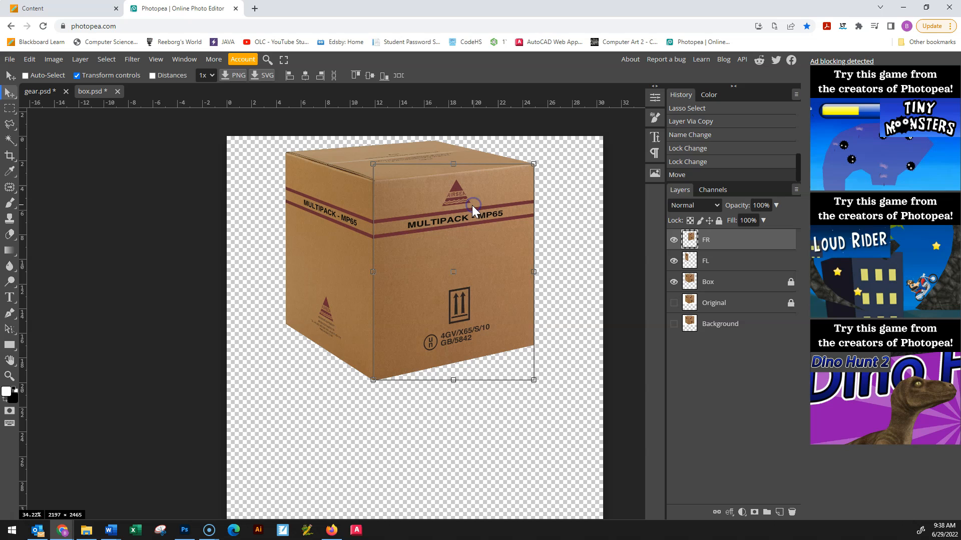
{"action": "left_click", "coordinate": [455, 163]}
{"action": "left_click_drag", "start_coordinate": [455, 166], "coordinate": [439, 209]}
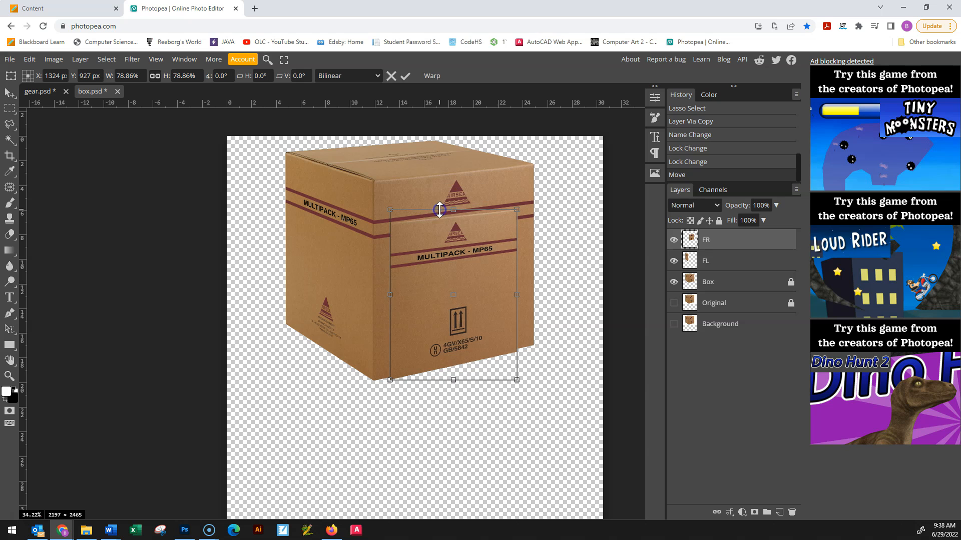
{"action": "key", "text": "Escape"}
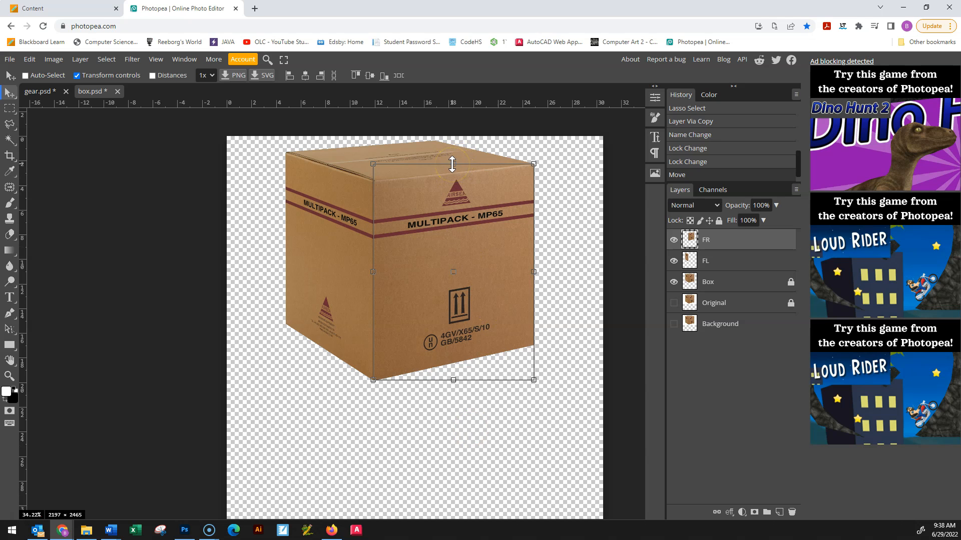
{"action": "left_click_drag", "start_coordinate": [449, 166], "coordinate": [497, 443]}
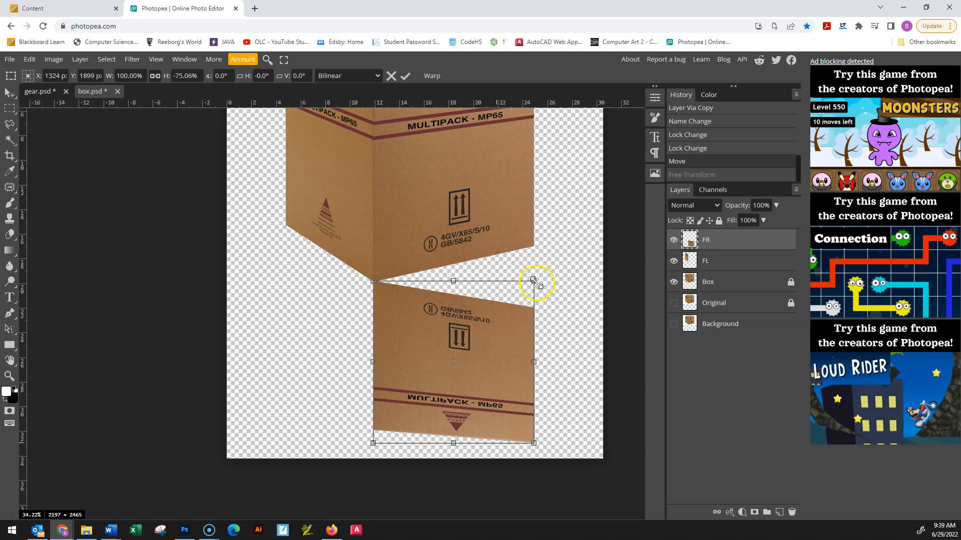
{"action": "left_click_drag", "start_coordinate": [532, 282], "coordinate": [533, 207]}
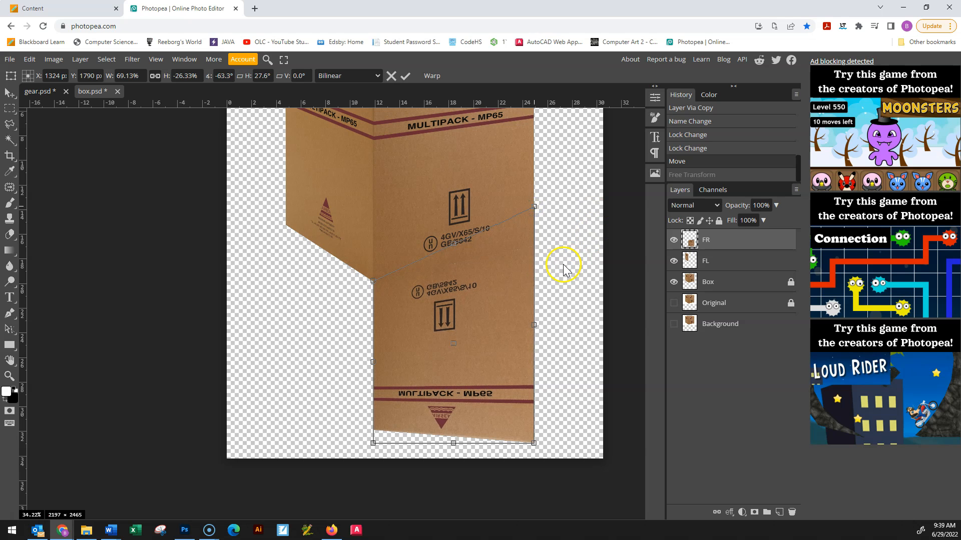
{"action": "left_click_drag", "start_coordinate": [534, 443], "coordinate": [540, 378]}
{"action": "mouse_move", "coordinate": [534, 207]}
{"action": "left_mouse_down"}
{"action": "mouse_move", "coordinate": [532, 239]}
{"action": "mouse_move", "coordinate": [531, 220]}
{"action": "left_mouse_up"}
{"action": "mouse_move", "coordinate": [535, 298]}
{"action": "left_mouse_down"}
{"action": "mouse_move", "coordinate": [536, 266]}
{"action": "mouse_move", "coordinate": [535, 306]}
{"action": "left_mouse_up"}
{"action": "left_click_drag", "start_coordinate": [538, 388], "coordinate": [539, 371]}
{"action": "left_click_drag", "start_coordinate": [532, 229], "coordinate": [533, 221]}
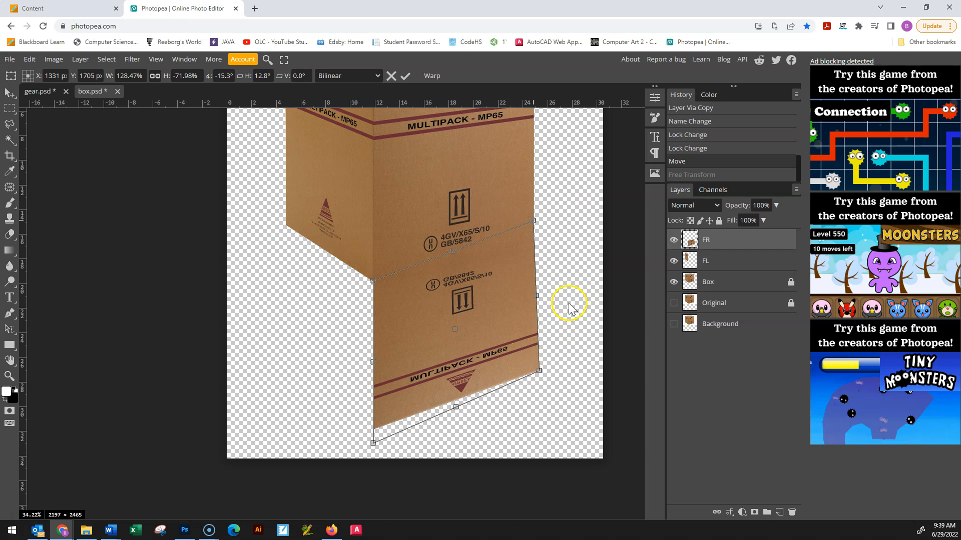
{"action": "left_click_drag", "start_coordinate": [373, 442], "coordinate": [386, 423]}
{"action": "left_click_drag", "start_coordinate": [537, 371], "coordinate": [540, 350]}
{"action": "left_click_drag", "start_coordinate": [537, 220], "coordinate": [532, 230]}
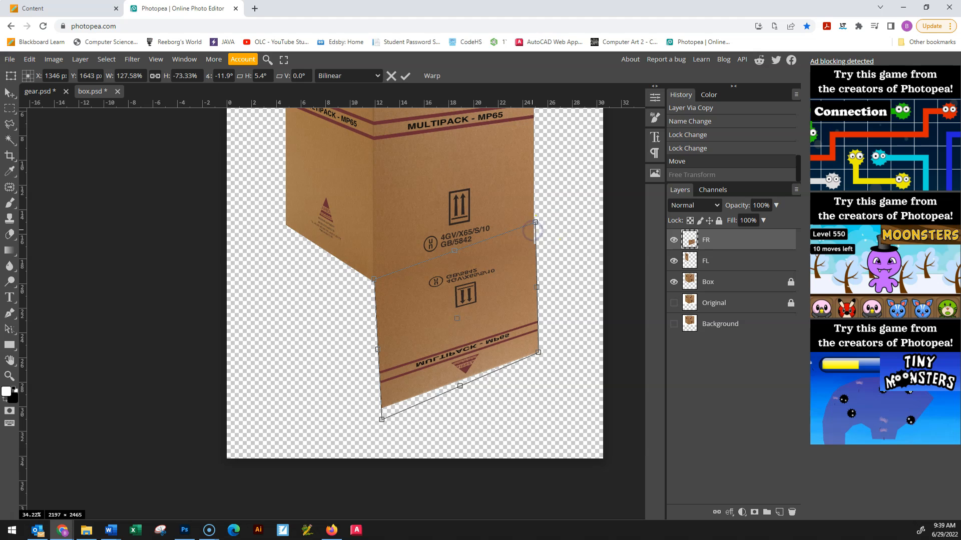
{"action": "key", "text": "Escape"}
Flip the FR face vertically below the box at full width and about 65% of its height.
{"action": "scroll", "coordinate": [468, 243], "scroll_direction": "up", "scroll_amount": 3}
{"action": "left_click_drag", "start_coordinate": [457, 216], "coordinate": [440, 504]}
{"action": "scroll", "coordinate": [480, 307], "scroll_direction": "down", "scroll_amount": 4}
{"action": "left_click_drag", "start_coordinate": [455, 302], "coordinate": [454, 372]}
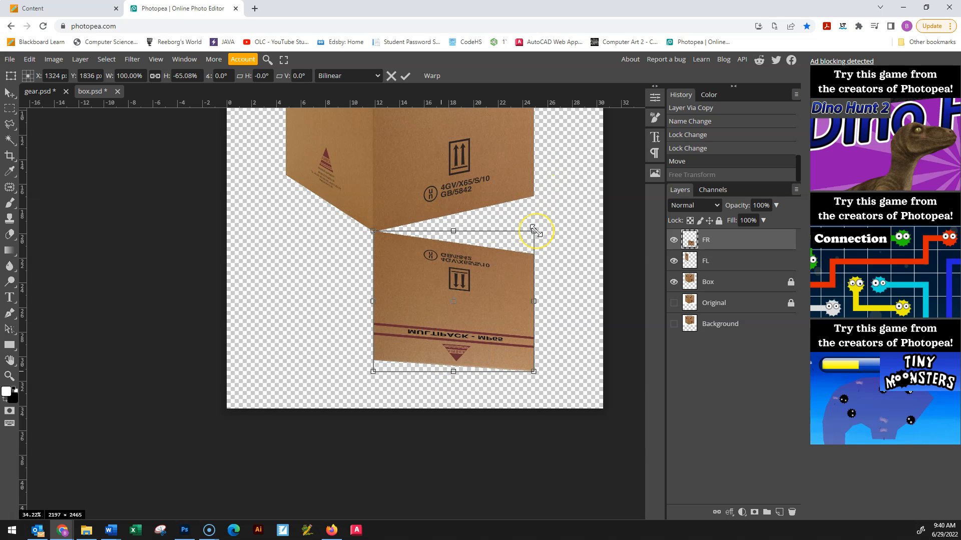
Distort the flipped FR face's corners to follow the slanted lower edge of the box's front-right face, and apply the transform.
{"action": "left_click_drag", "start_coordinate": [534, 229], "coordinate": [534, 178]}
{"action": "left_click_drag", "start_coordinate": [534, 371], "coordinate": [531, 326]}
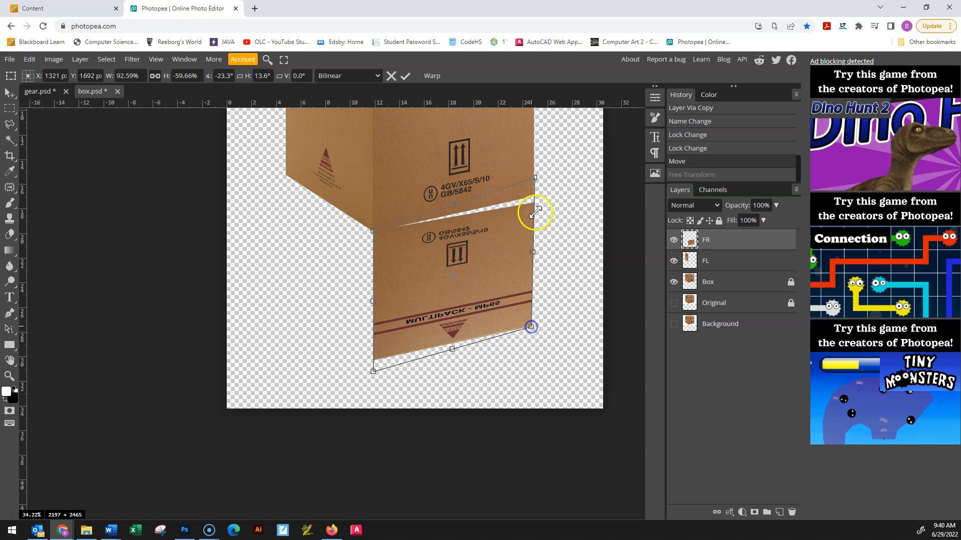
{"action": "left_click_drag", "start_coordinate": [535, 179], "coordinate": [534, 170]}
{"action": "left_click_drag", "start_coordinate": [372, 372], "coordinate": [372, 389]}
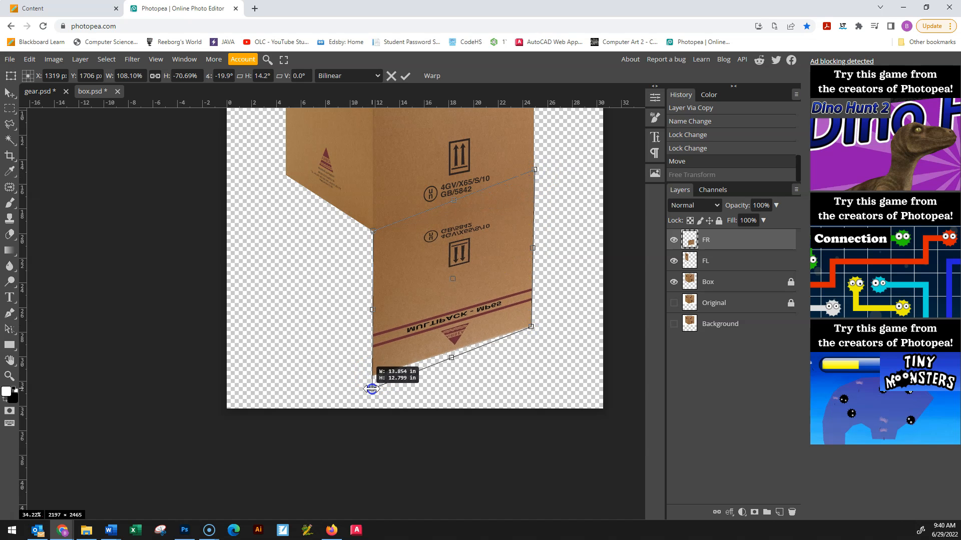
{"action": "left_click_drag", "start_coordinate": [531, 325], "coordinate": [533, 296]}
{"action": "left_click_drag", "start_coordinate": [533, 168], "coordinate": [535, 176]}
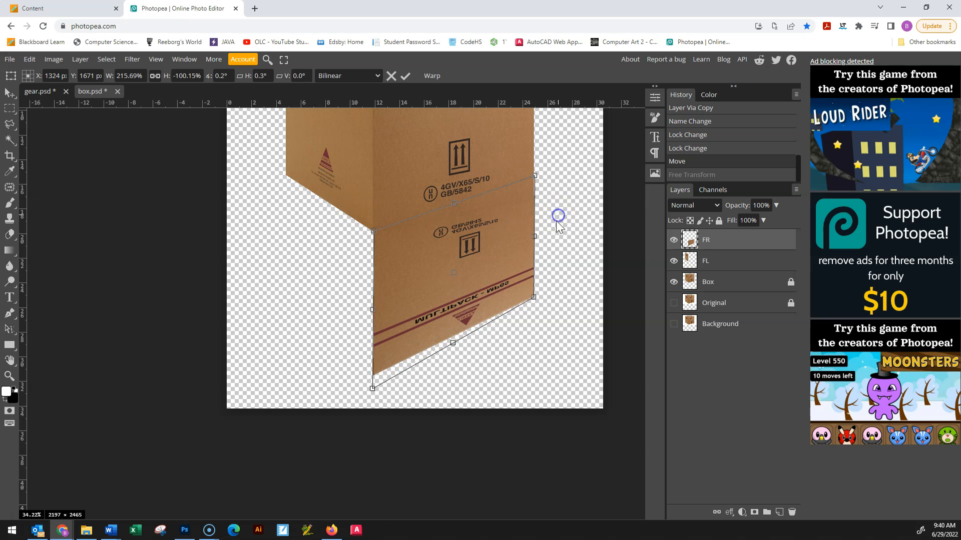
{"action": "left_click", "coordinate": [10, 108]}
{"action": "left_click", "coordinate": [231, 189]}
Fine-tune the FR reflection's upper corners to line up with the box's vertical edges, and lock the FR layer completely.
{"action": "scroll", "coordinate": [528, 234], "scroll_direction": "up", "scroll_amount": 3}
{"action": "scroll", "coordinate": [511, 239], "scroll_direction": "down", "scroll_amount": 3}
{"action": "scroll", "coordinate": [543, 203], "scroll_direction": "up", "scroll_amount": 1}
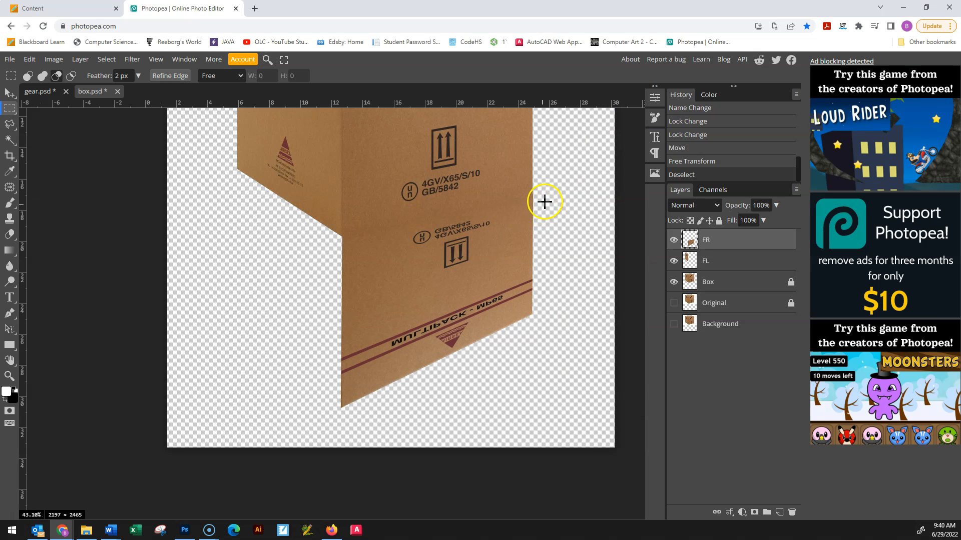
{"action": "scroll", "coordinate": [545, 201], "scroll_direction": "up", "scroll_amount": 5}
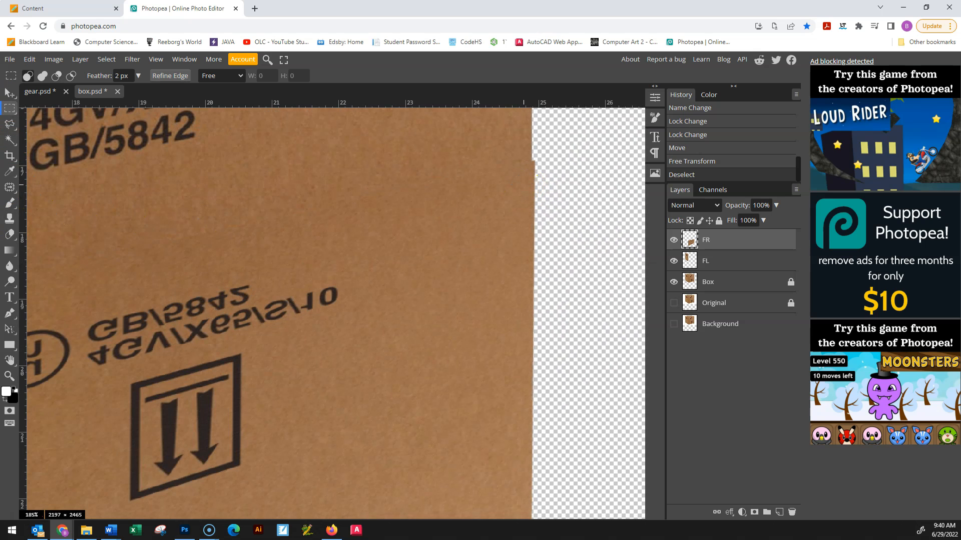
{"action": "left_click", "coordinate": [10, 92]}
{"action": "left_click_drag", "start_coordinate": [535, 161], "coordinate": [532, 162]}
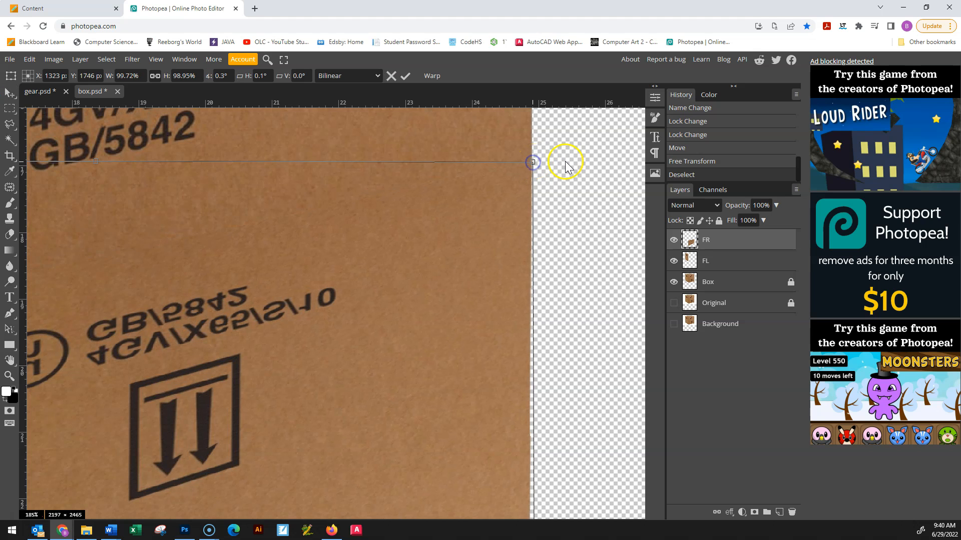
{"action": "scroll", "coordinate": [467, 316], "scroll_direction": "down", "scroll_amount": 4}
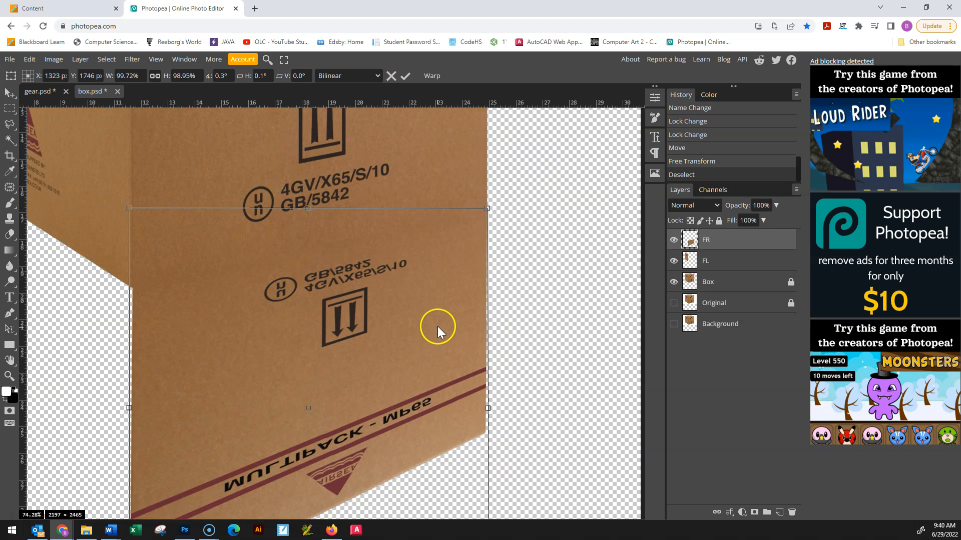
{"action": "scroll", "coordinate": [438, 326], "scroll_direction": "down", "scroll_amount": 2}
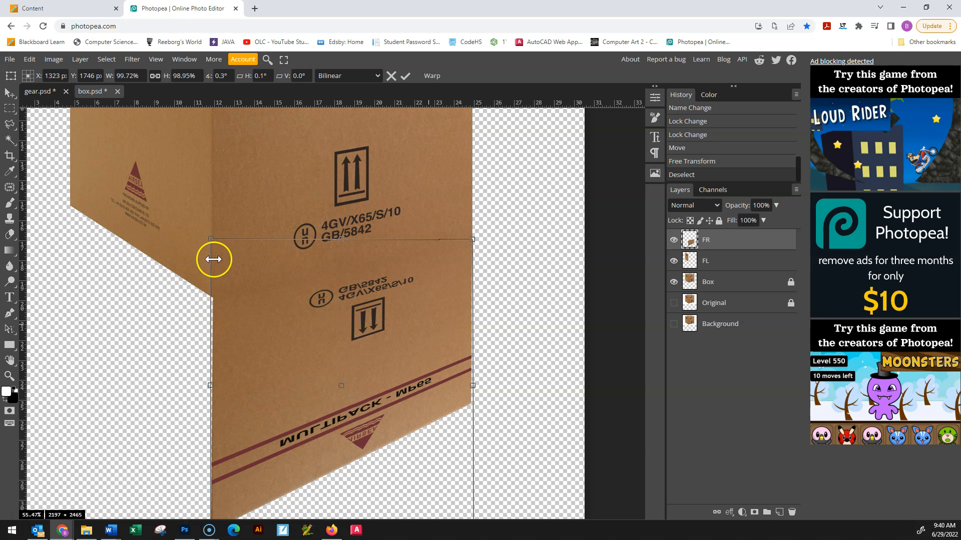
{"action": "mouse_move", "coordinate": [212, 239]}
{"action": "left_mouse_down"}
{"action": "mouse_move", "coordinate": [208, 253]}
{"action": "mouse_move", "coordinate": [210, 241]}
{"action": "left_mouse_up"}
{"action": "left_click_drag", "start_coordinate": [473, 240], "coordinate": [473, 238]}
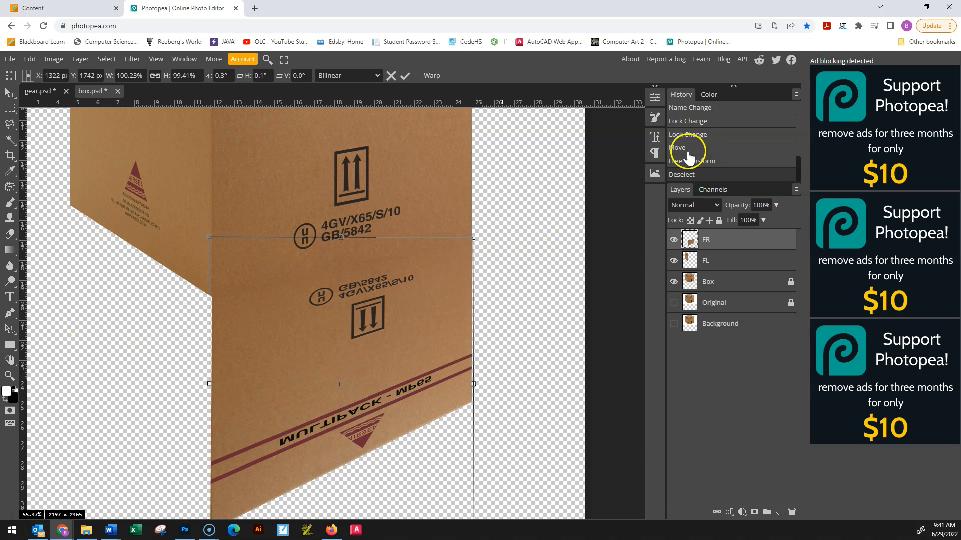
{"action": "left_click", "coordinate": [718, 221]}
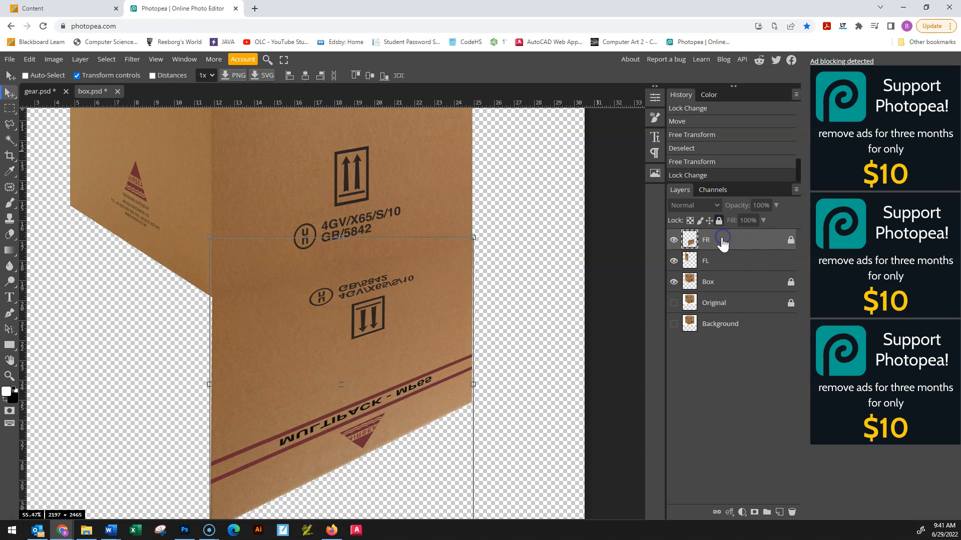
Flip the FL face vertically below the box and match its width to the box's front-left face.
{"action": "left_click", "coordinate": [727, 261]}
{"action": "scroll", "coordinate": [154, 242], "scroll_direction": "down", "scroll_amount": 3}
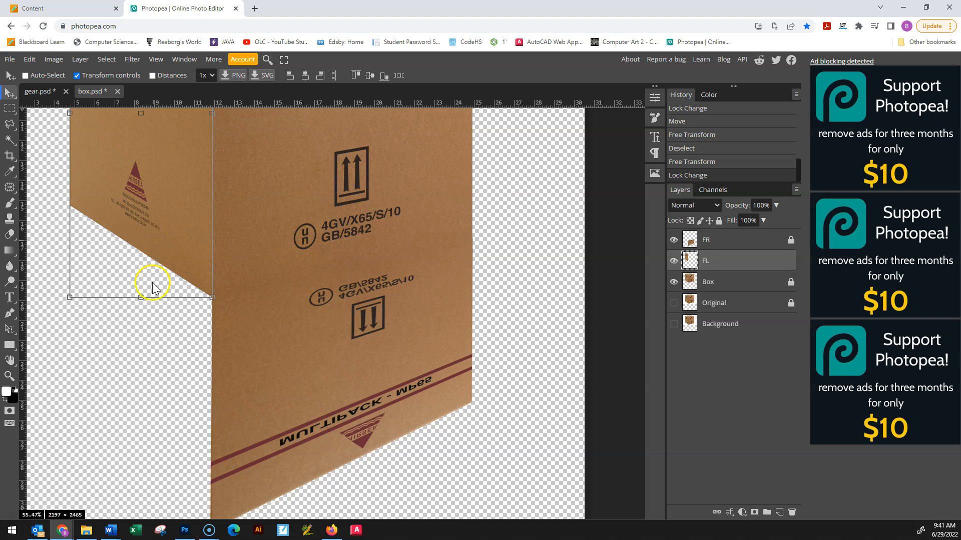
{"action": "left_click_drag", "start_coordinate": [149, 113], "coordinate": [180, 410]}
{"action": "left_click_drag", "start_coordinate": [113, 311], "coordinate": [109, 311]}
{"action": "mouse_move", "coordinate": [144, 408]}
{"action": "left_mouse_down"}
{"action": "mouse_move", "coordinate": [144, 394]}
{"action": "mouse_move", "coordinate": [144, 405]}
{"action": "left_mouse_up"}
{"action": "left_click_drag", "start_coordinate": [145, 285], "coordinate": [146, 284]}
Slant the flipped FL face's outer edge upward to follow the box's lower-left edge, apply the transform and turn off transform controls.
{"action": "left_click_drag", "start_coordinate": [109, 404], "coordinate": [117, 347]}
{"action": "left_click_drag", "start_coordinate": [109, 283], "coordinate": [110, 204]}
{"action": "left_click_drag", "start_coordinate": [117, 346], "coordinate": [111, 344]}
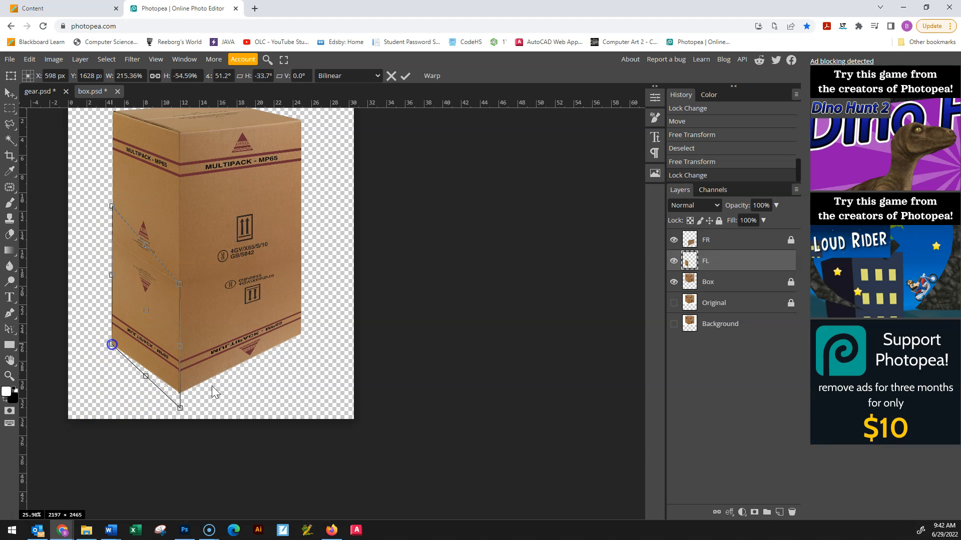
{"action": "left_click", "coordinate": [10, 94]}
{"action": "left_click", "coordinate": [77, 75]}
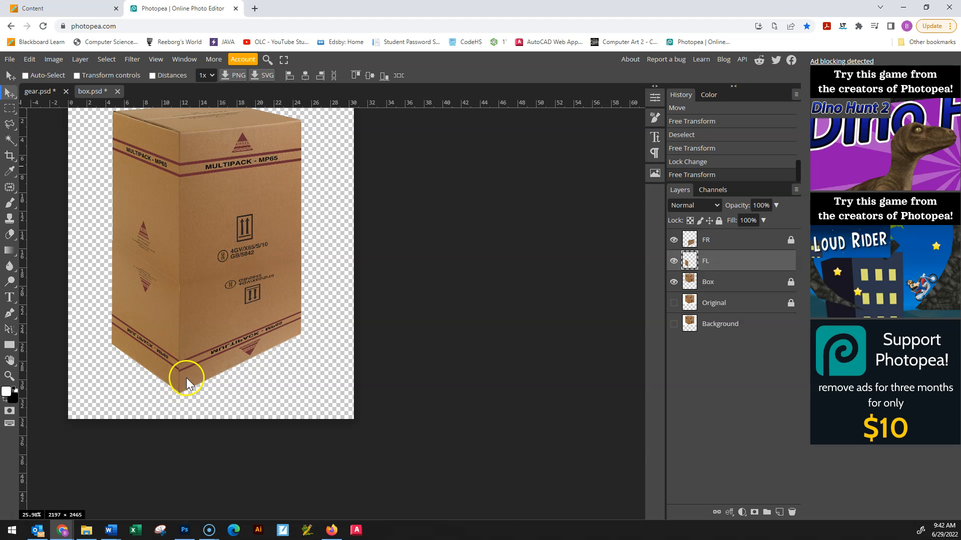
Duplicate the FL layer and nudge the copy to cover the seam between the front-left face and its reflection.
{"action": "scroll", "coordinate": [186, 377], "scroll_direction": "up", "scroll_amount": 4}
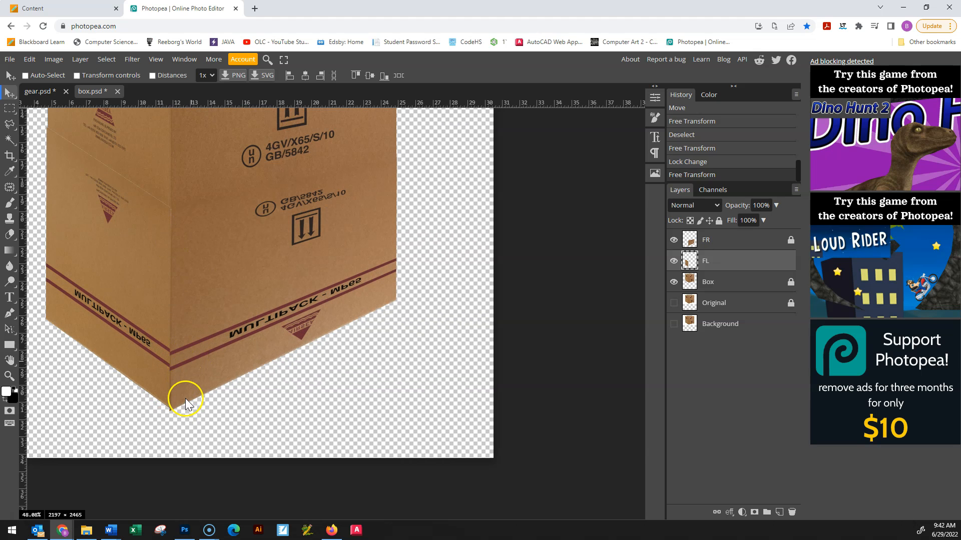
{"action": "scroll", "coordinate": [249, 361], "scroll_direction": "down", "scroll_amount": 2}
{"action": "scroll", "coordinate": [173, 224], "scroll_direction": "up", "scroll_amount": 2}
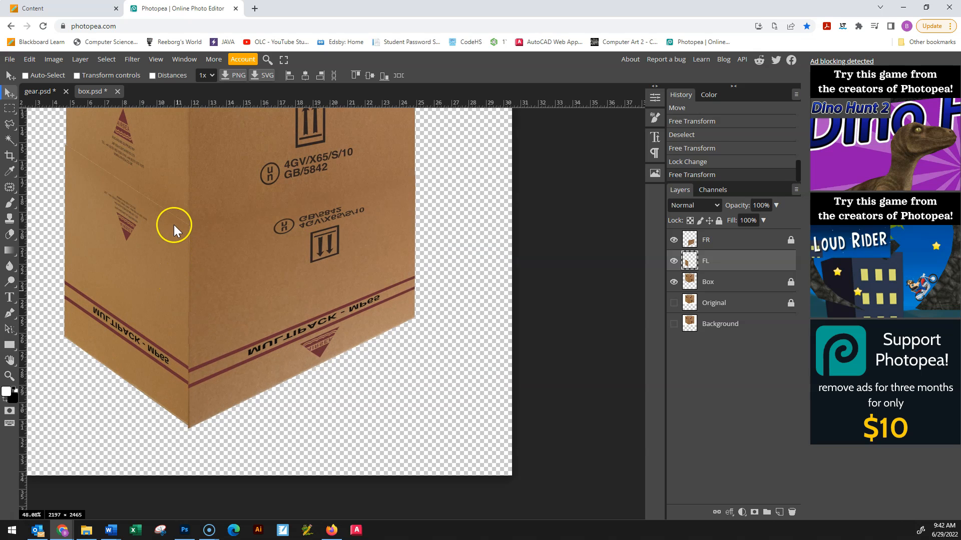
{"action": "key", "text": "ctrl+j"}
{"action": "left_click_drag", "start_coordinate": [191, 235], "coordinate": [235, 235]}
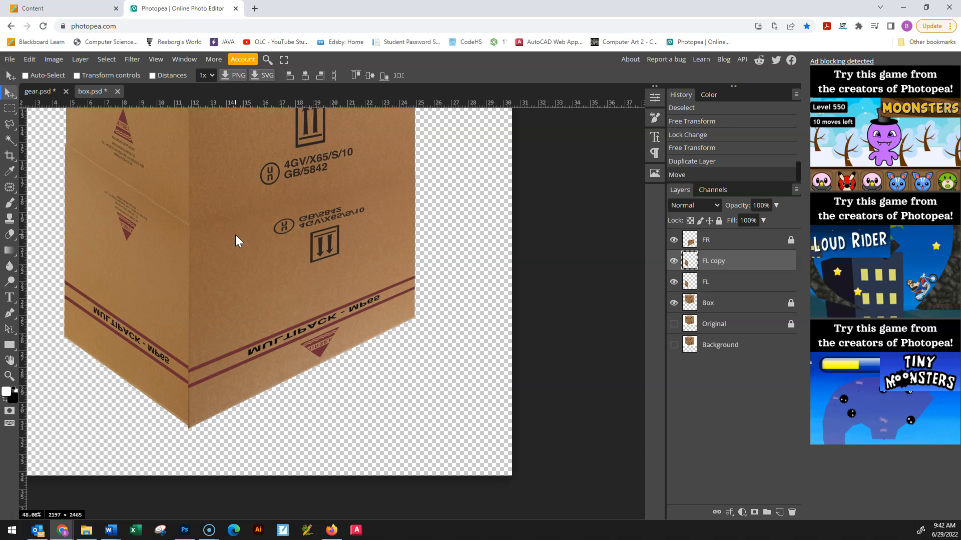
{"action": "left_click", "coordinate": [284, 241]}
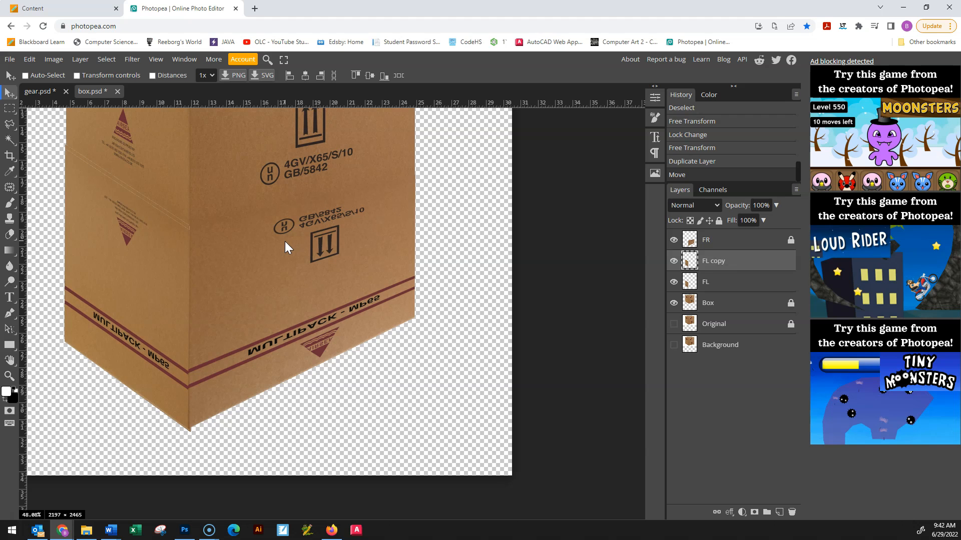
{"action": "key", "text": "Up"}
{"action": "key", "text": "Up"}
{"action": "key", "text": "Up"}
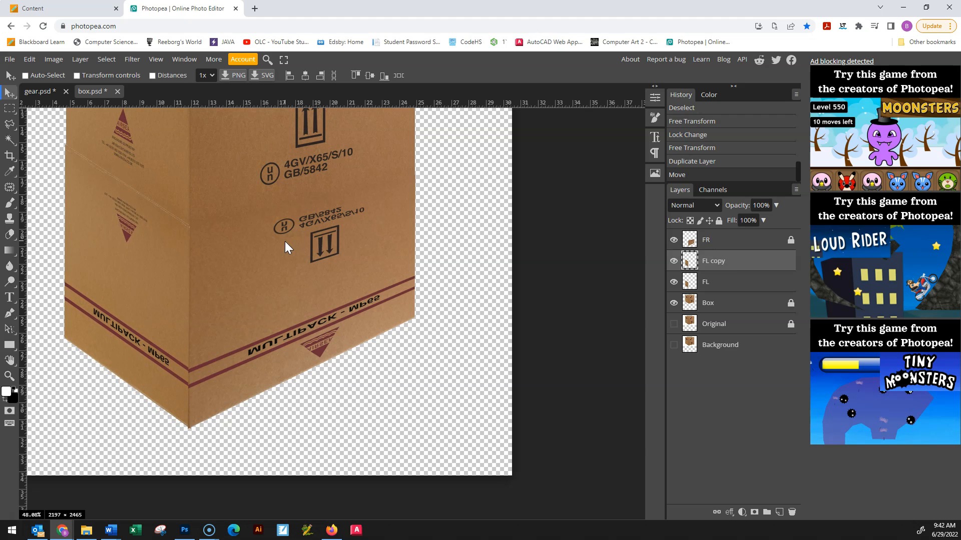
{"action": "left_click", "coordinate": [278, 254]}
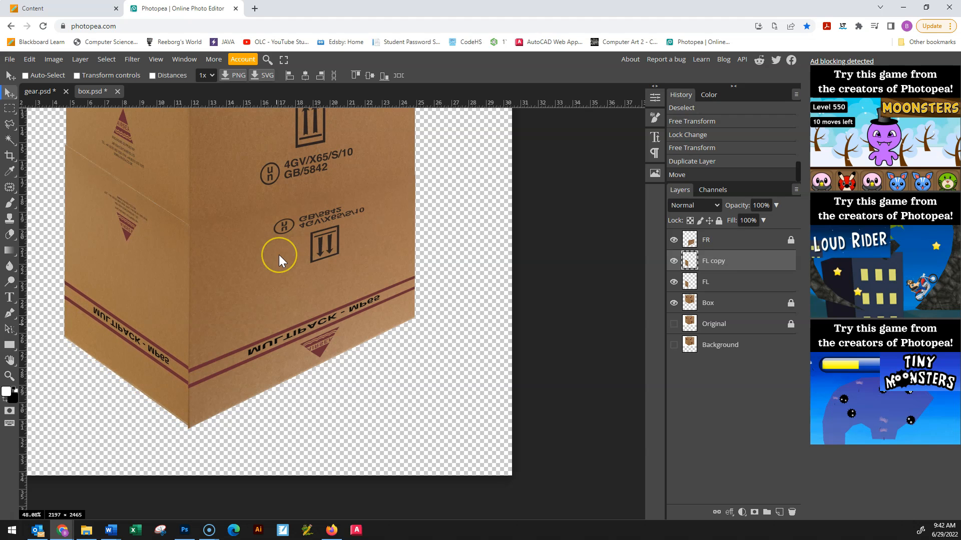
{"action": "left_click", "coordinate": [277, 325]}
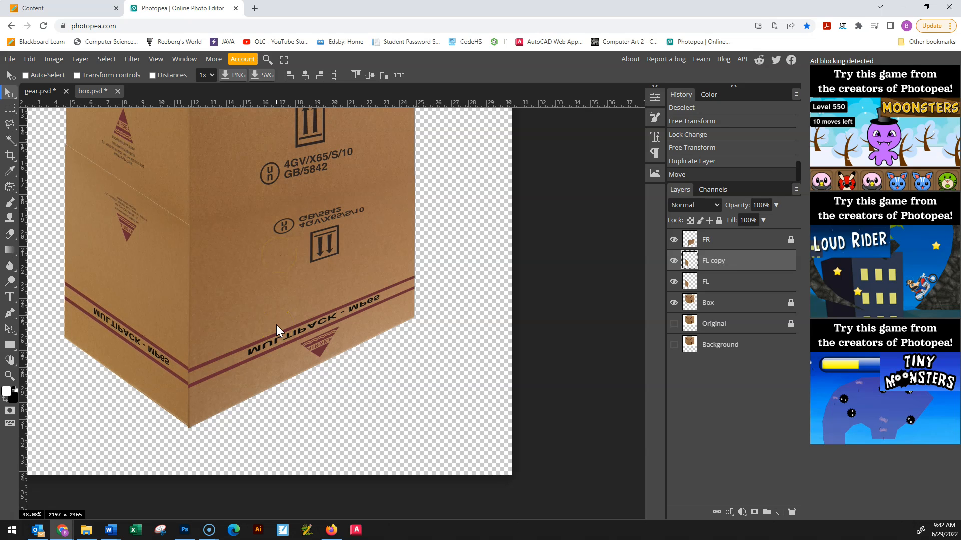
{"action": "left_click", "coordinate": [152, 209]}
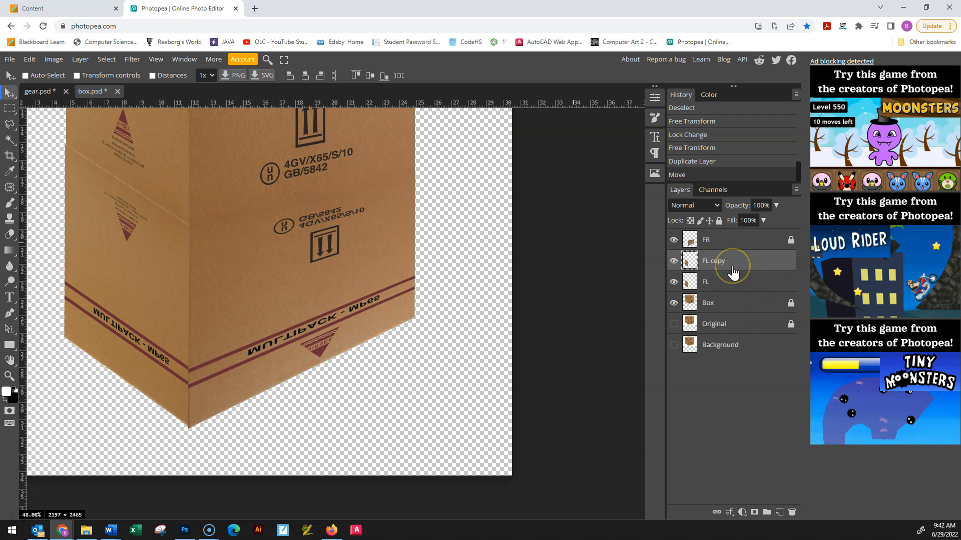
Delete the FL copy layer and reorder the layers to Box on top, FL below it and FR beneath FL.
{"action": "left_click", "coordinate": [718, 284]}
{"action": "left_click", "coordinate": [720, 265]}
{"action": "left_click_drag", "start_coordinate": [720, 265], "coordinate": [791, 514]}
{"action": "left_click_drag", "start_coordinate": [717, 253], "coordinate": [720, 282]}
{"action": "left_click", "coordinate": [256, 238]}
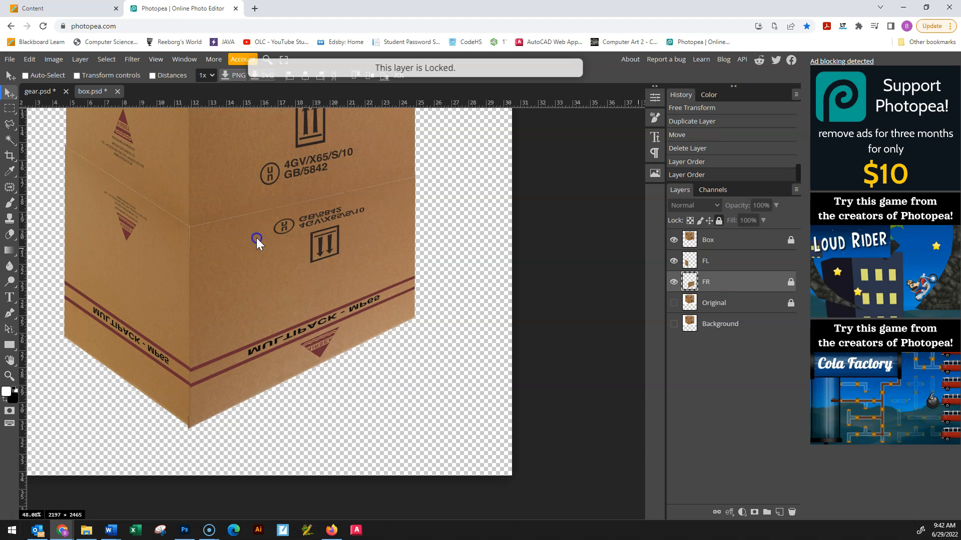
Select the FL layer and nudge its reflection slightly to line up with the box's front-left face.
{"action": "left_click", "coordinate": [730, 260]}
{"action": "left_click_drag", "start_coordinate": [405, 244], "coordinate": [304, 227]}
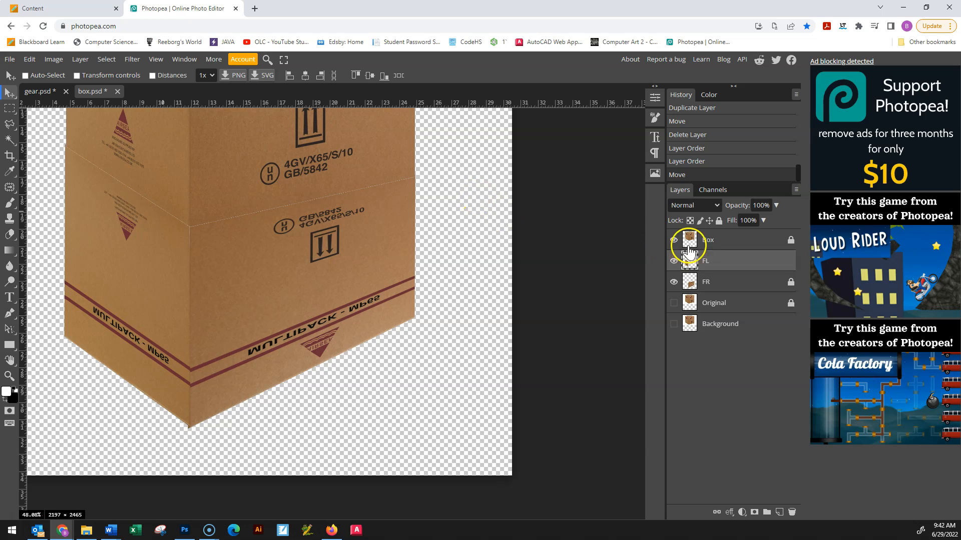
{"action": "left_click_drag", "start_coordinate": [277, 209], "coordinate": [275, 215]}
{"action": "left_click", "coordinate": [204, 232]}
{"action": "left_click_drag", "start_coordinate": [240, 250], "coordinate": [238, 249]}
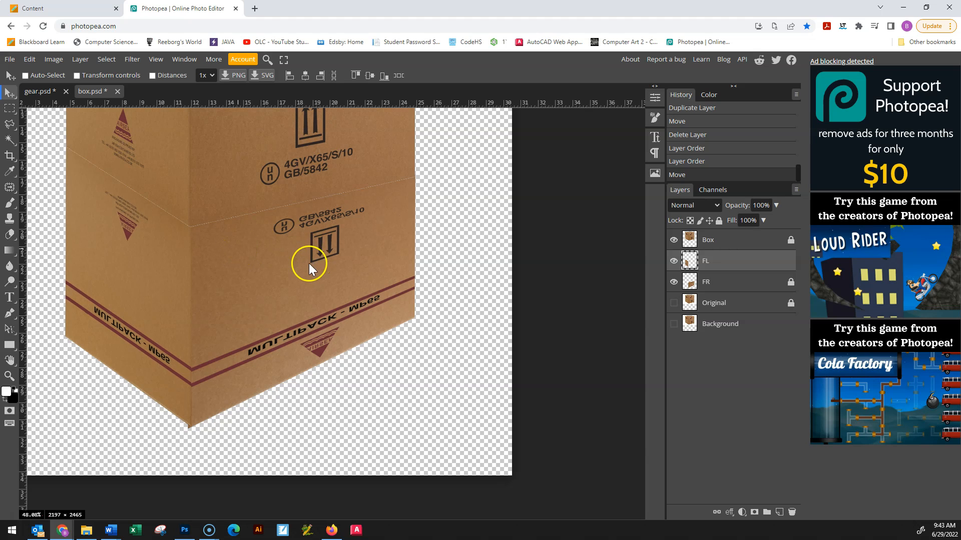
Unlock the FR layer and nudge its reflection up toward the box's front-right face.
{"action": "left_click", "coordinate": [721, 277]}
{"action": "left_click_drag", "start_coordinate": [283, 275], "coordinate": [343, 234]}
{"action": "left_click", "coordinate": [790, 282]}
{"action": "left_click_drag", "start_coordinate": [636, 270], "coordinate": [467, 253]}
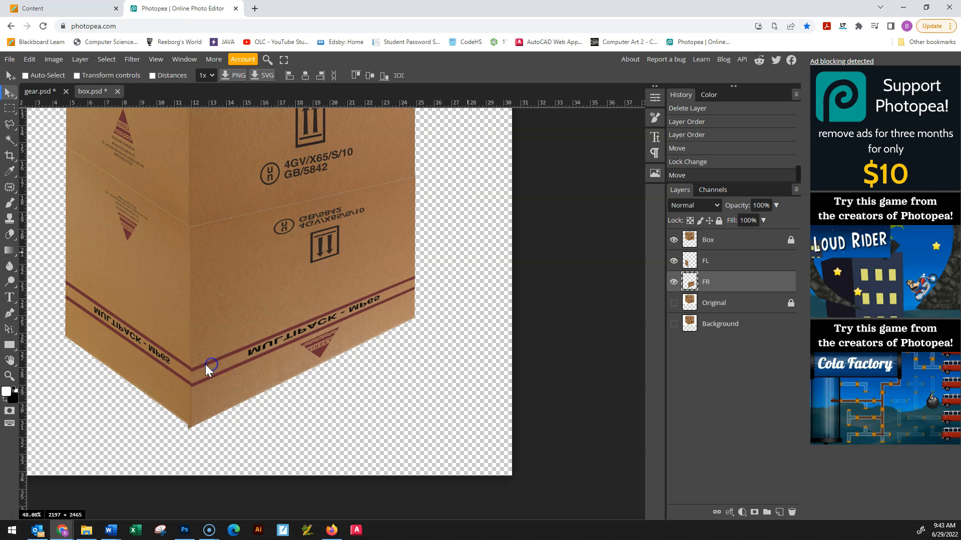
{"action": "key", "text": "Up"}
{"action": "key", "text": "Up"}
{"action": "key", "text": "Up"}
{"action": "key", "text": "Up"}
{"action": "key", "text": "Up"}
{"action": "key", "text": "Up"}
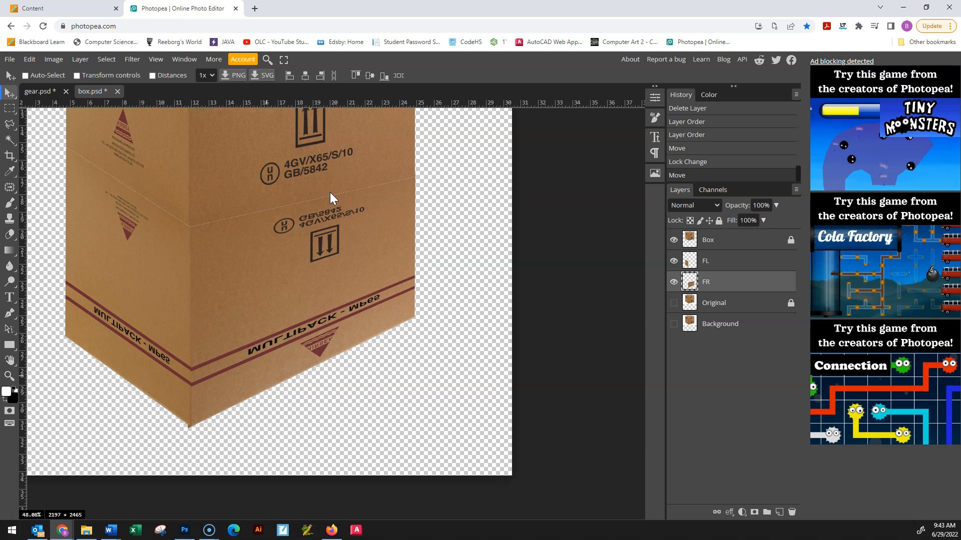
Slant the FR reflection's outer edge downward with a free transform, apply it, turn off transform controls and shift the layer slightly.
{"action": "scroll", "coordinate": [331, 189], "scroll_direction": "down", "scroll_amount": 5}
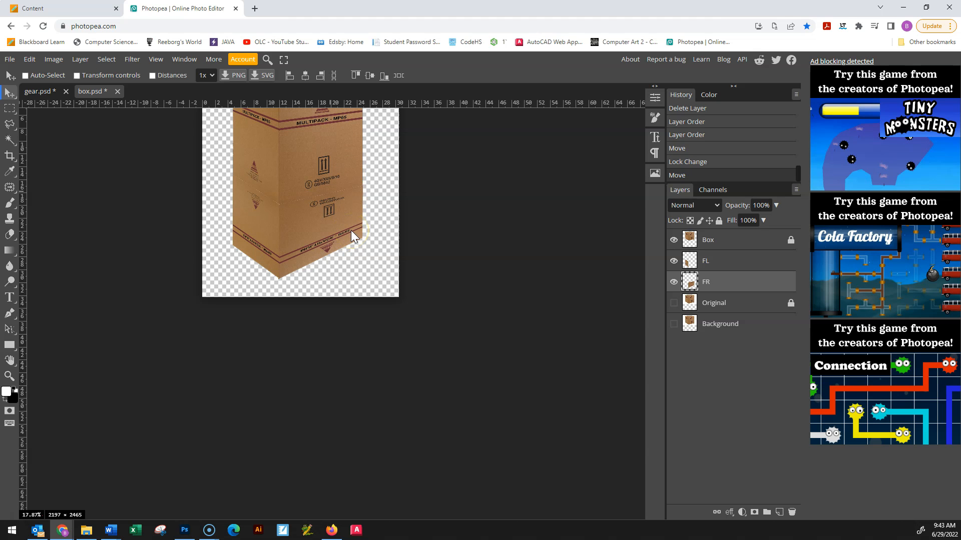
{"action": "left_click", "coordinate": [723, 259]}
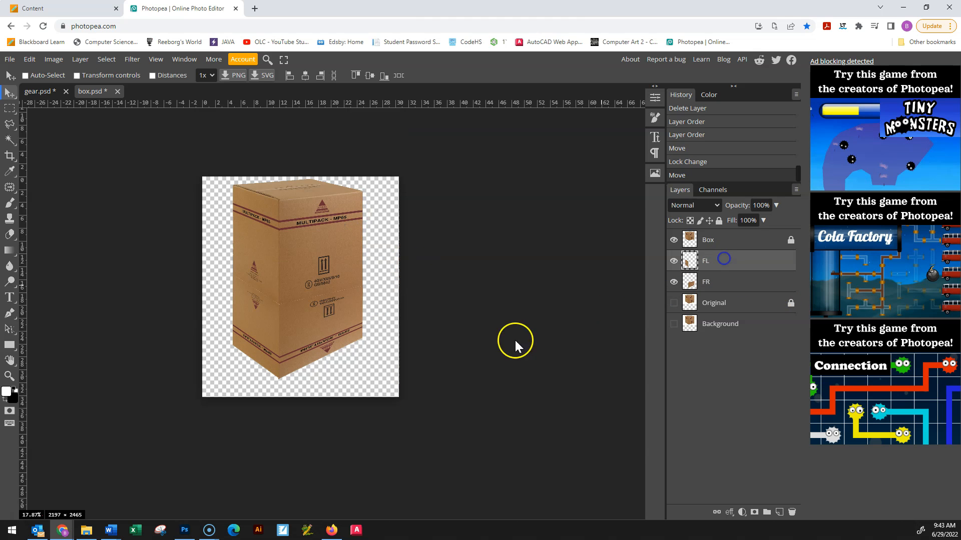
{"action": "scroll", "coordinate": [365, 343], "scroll_direction": "up", "scroll_amount": 5}
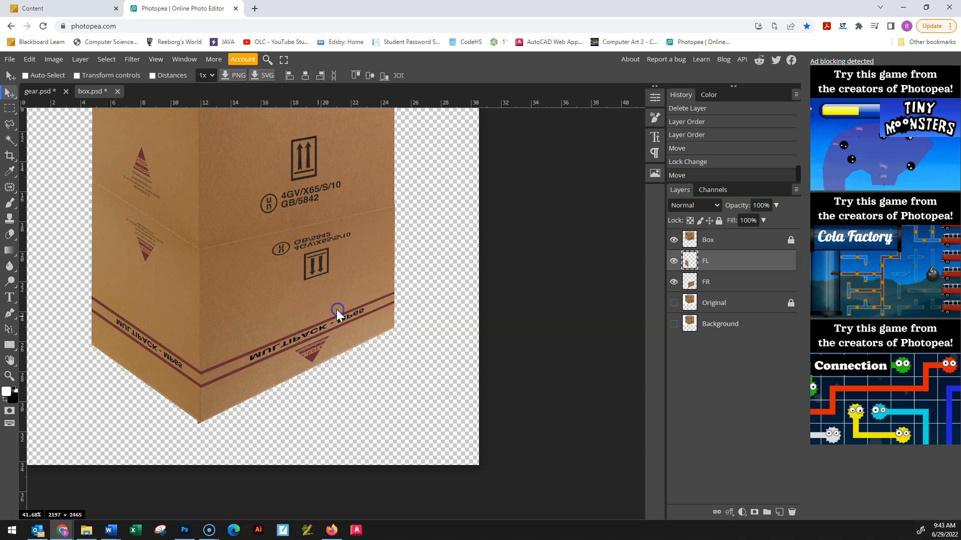
{"action": "left_click", "coordinate": [87, 73]}
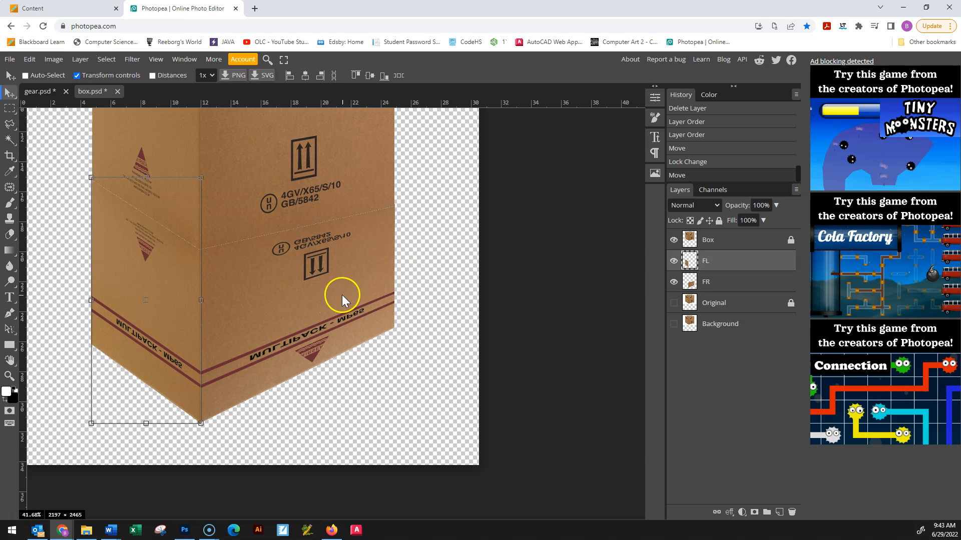
{"action": "left_click", "coordinate": [717, 282]}
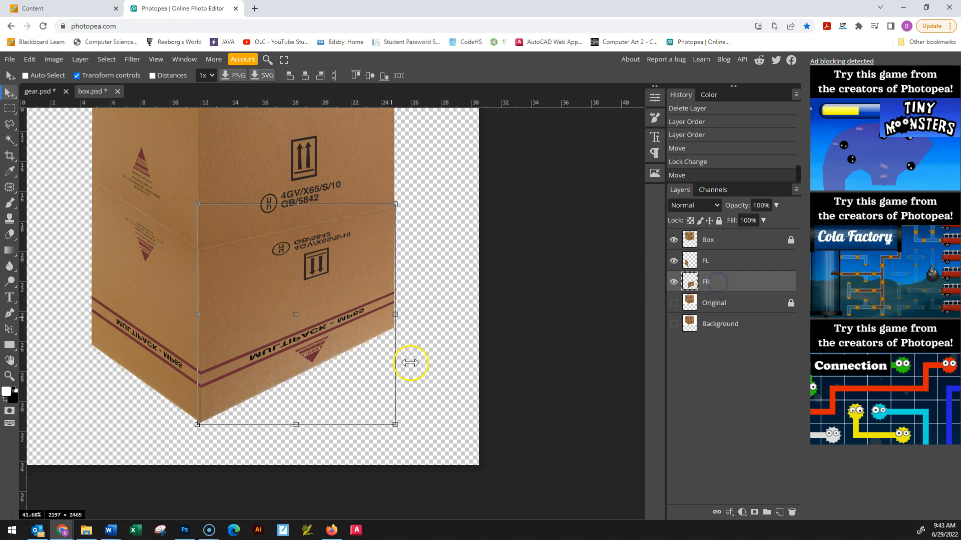
{"action": "left_click_drag", "start_coordinate": [395, 424], "coordinate": [394, 475]}
{"action": "left_click", "coordinate": [406, 76]}
{"action": "left_click", "coordinate": [93, 75]}
{"action": "left_click_drag", "start_coordinate": [229, 382], "coordinate": [227, 381]}
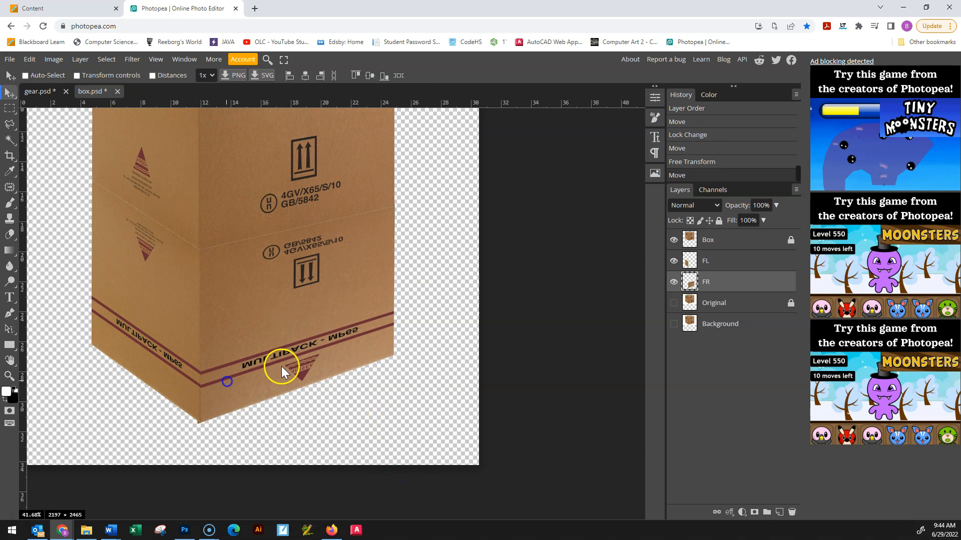
Examine the seam between the box and its reflection, the outer edges and the reflection's lowest corner.
{"action": "scroll", "coordinate": [499, 320], "scroll_direction": "down", "scroll_amount": 2}
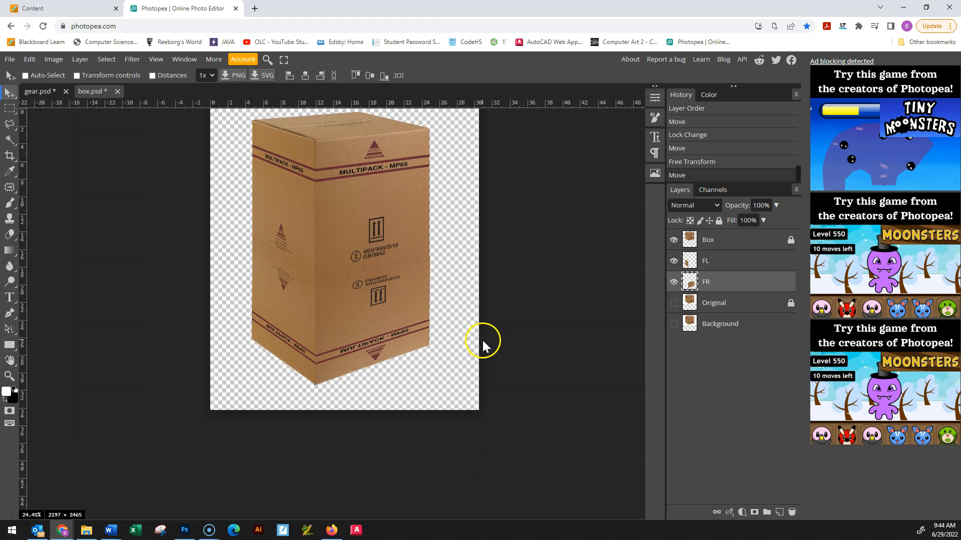
{"action": "scroll", "coordinate": [482, 340], "scroll_direction": "down", "scroll_amount": 1}
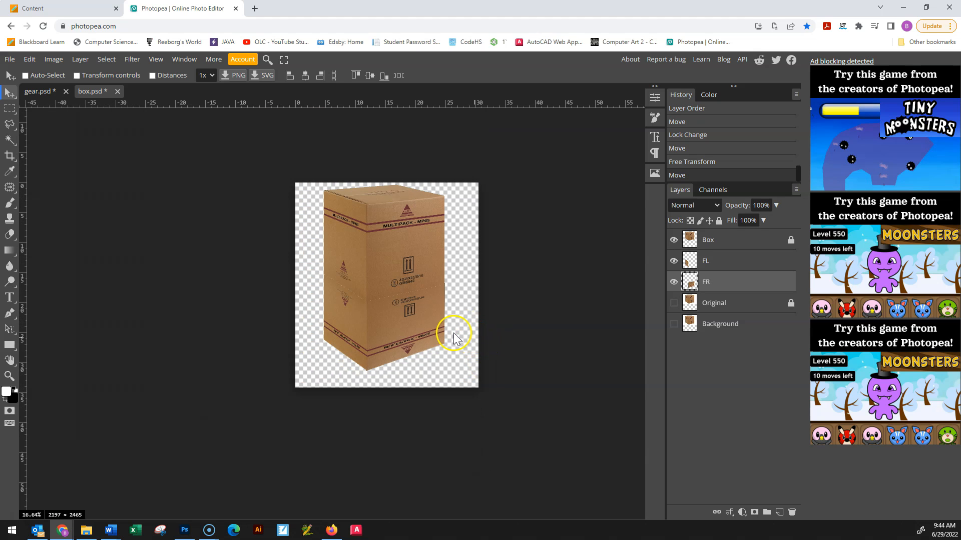
{"action": "scroll", "coordinate": [440, 348], "scroll_direction": "up", "scroll_amount": 3}
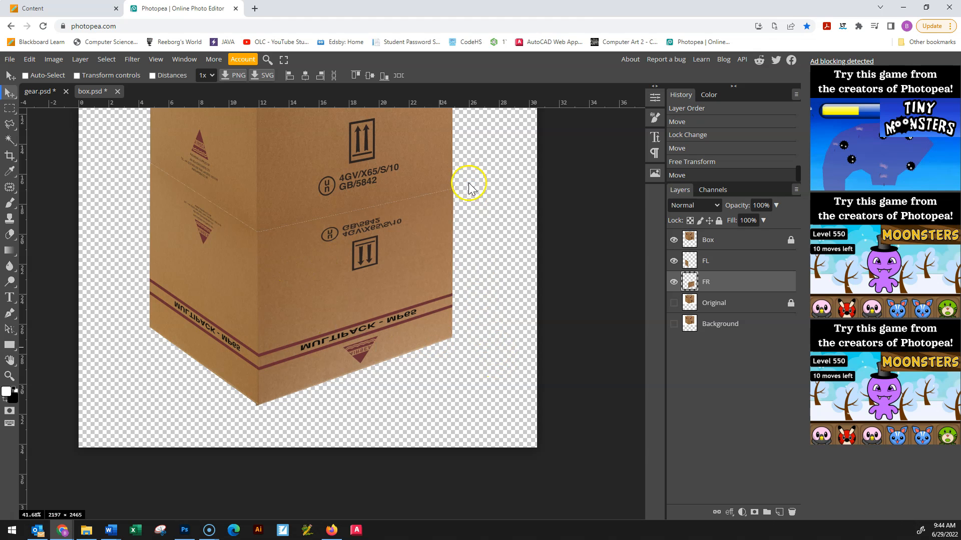
{"action": "scroll", "coordinate": [459, 165], "scroll_direction": "up", "scroll_amount": 3}
{"action": "scroll", "coordinate": [444, 206], "scroll_direction": "up", "scroll_amount": 3}
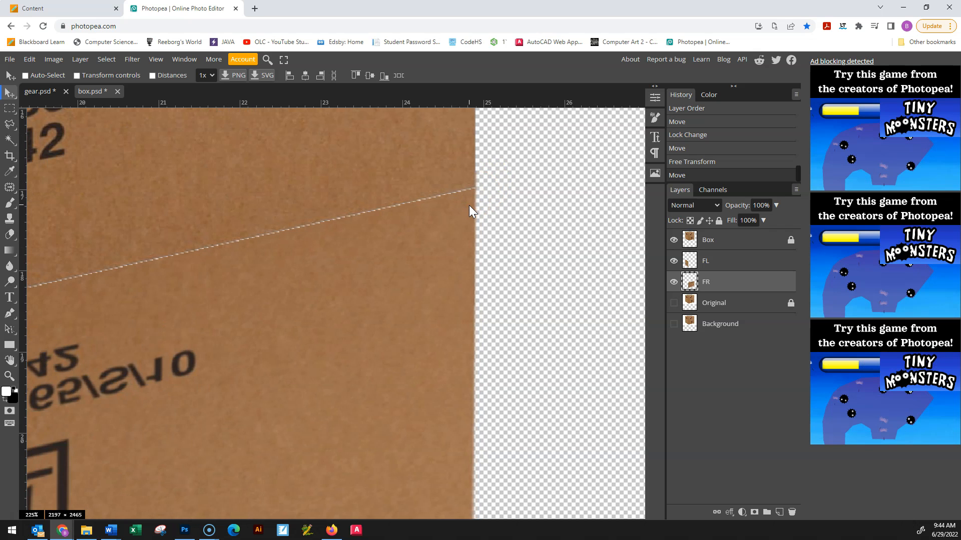
{"action": "scroll", "coordinate": [452, 278], "scroll_direction": "down", "scroll_amount": 1}
{"action": "scroll", "coordinate": [341, 456], "scroll_direction": "down", "scroll_amount": 6}
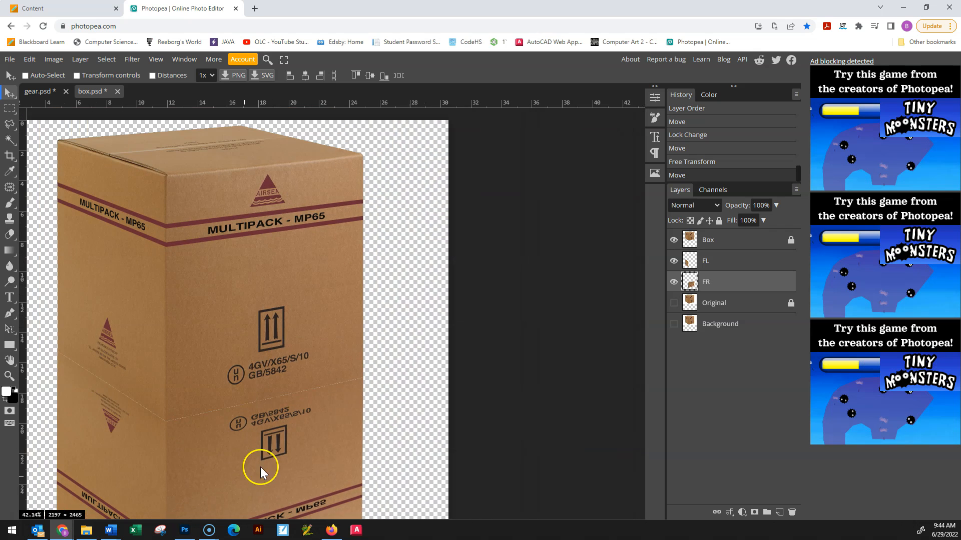
{"action": "left_click_drag", "start_coordinate": [367, 474], "coordinate": [435, 281]}
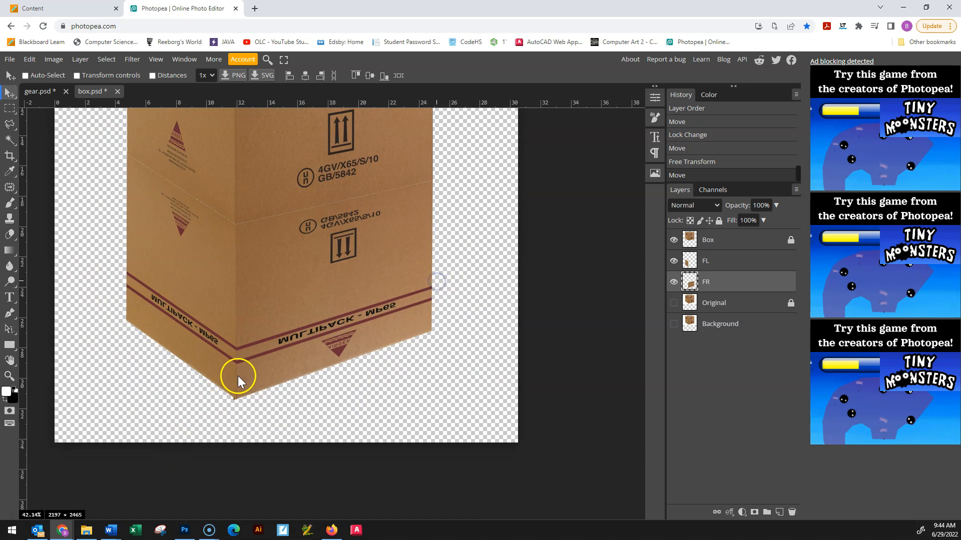
{"action": "scroll", "coordinate": [239, 379], "scroll_direction": "up", "scroll_amount": 3}
{"action": "scroll", "coordinate": [240, 343], "scroll_direction": "up", "scroll_amount": 1}
{"action": "scroll", "coordinate": [285, 338], "scroll_direction": "down", "scroll_amount": 2}
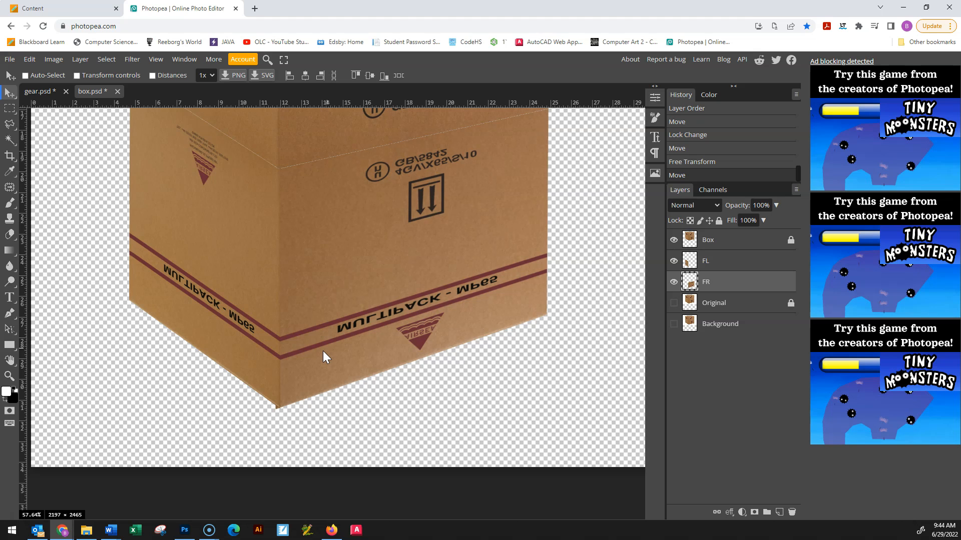
{"action": "scroll", "coordinate": [323, 350], "scroll_direction": "down", "scroll_amount": 2}
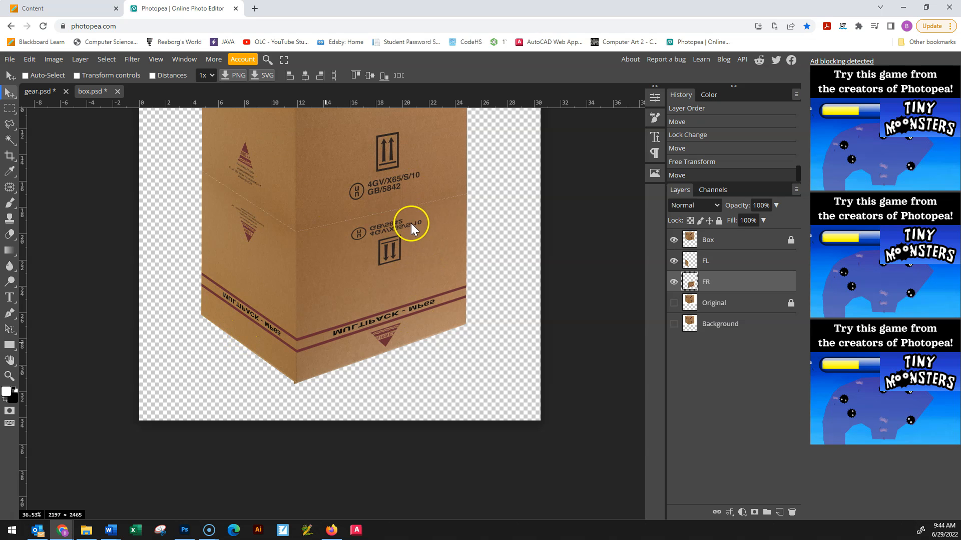
{"action": "scroll", "coordinate": [426, 240], "scroll_direction": "up", "scroll_amount": 4}
{"action": "scroll", "coordinate": [465, 341], "scroll_direction": "down", "scroll_amount": 3}
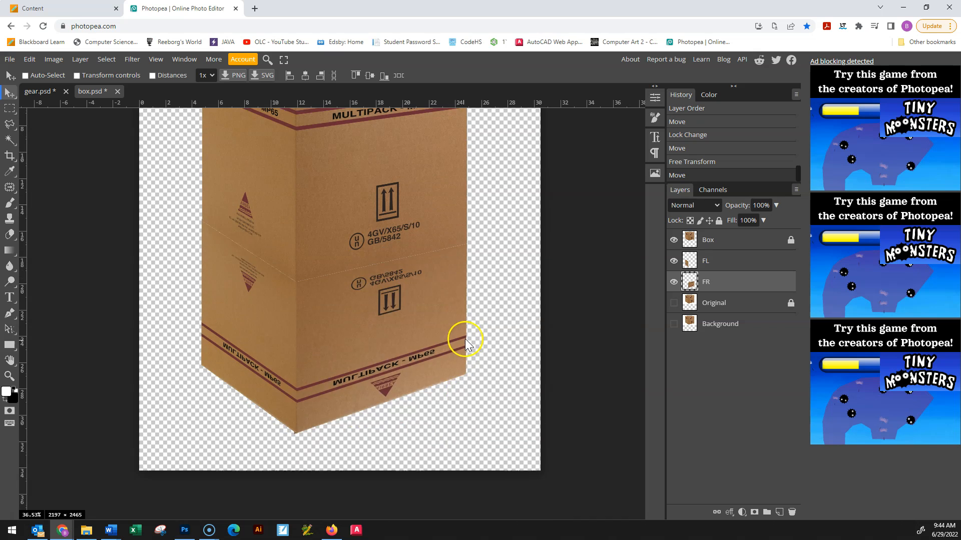
{"action": "scroll", "coordinate": [280, 352], "scroll_direction": "up", "scroll_amount": 1}
{"action": "scroll", "coordinate": [481, 295], "scroll_direction": "down", "scroll_amount": 2}
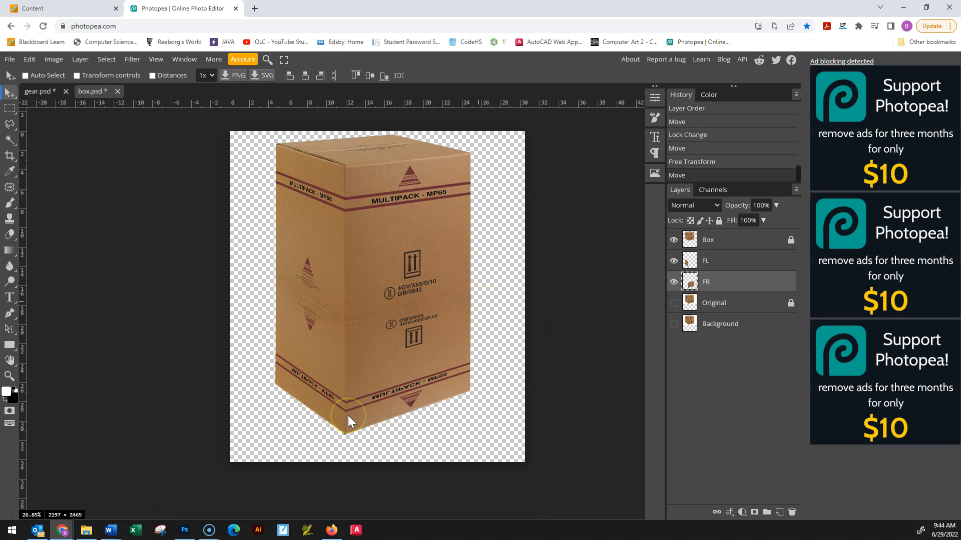
Merge the FL layer down into FR and toggle the merged reflection's visibility.
{"action": "left_click", "coordinate": [737, 261]}
{"action": "left_click", "coordinate": [736, 281]}
{"action": "left_click", "coordinate": [737, 261]}
{"action": "left_click", "coordinate": [736, 280]}
{"action": "left_click", "coordinate": [739, 262]}
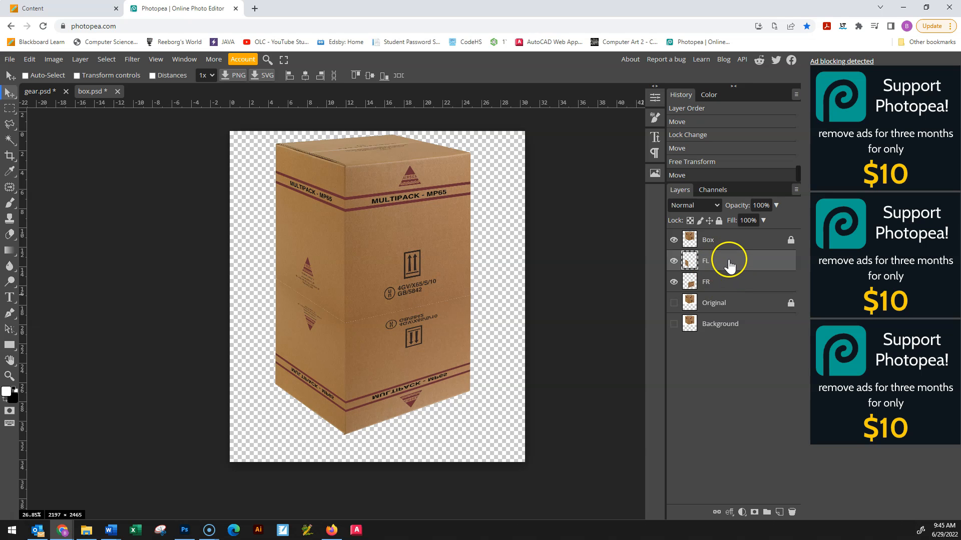
{"action": "right_click", "coordinate": [728, 261]}
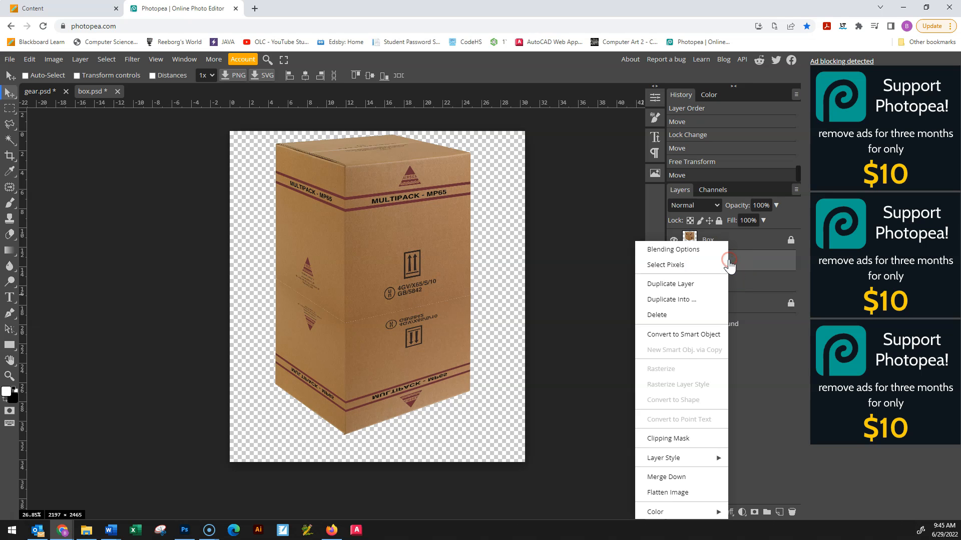
{"action": "left_click", "coordinate": [667, 483]}
{"action": "left_click", "coordinate": [674, 260]}
{"action": "left_click", "coordinate": [674, 260]}
{"action": "left_click", "coordinate": [674, 260]}
{"action": "left_click", "coordinate": [674, 261]}
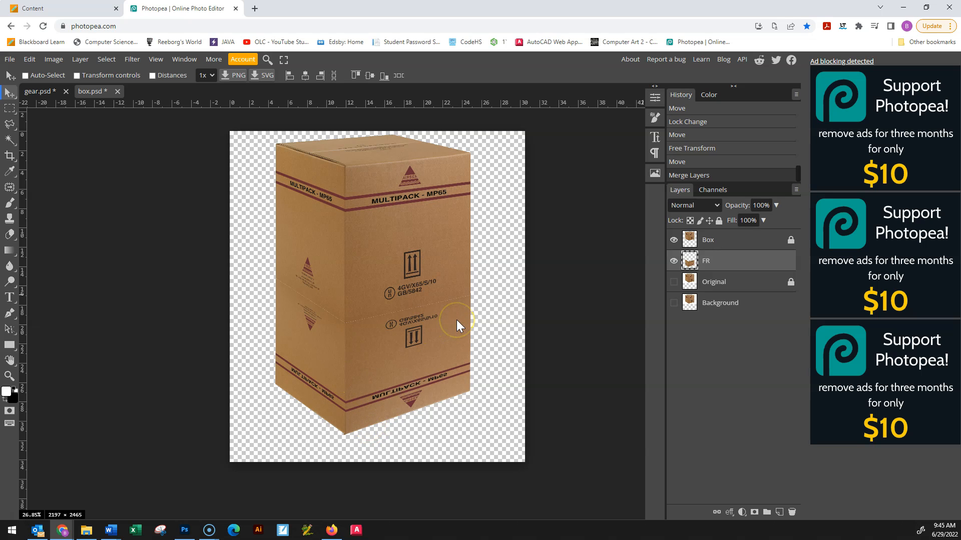
{"action": "left_click", "coordinate": [673, 260]}
Undo the merge of the FL and FR layers.
{"action": "key", "text": "ctrl+z"}
{"action": "key", "text": "ctrl+z"}
{"action": "key", "text": "ctrl+z"}
Create a new layer directly above FL and name it WHite.
{"action": "left_click", "coordinate": [718, 280]}
{"action": "left_click", "coordinate": [721, 265]}
{"action": "left_click", "coordinate": [372, 294]}
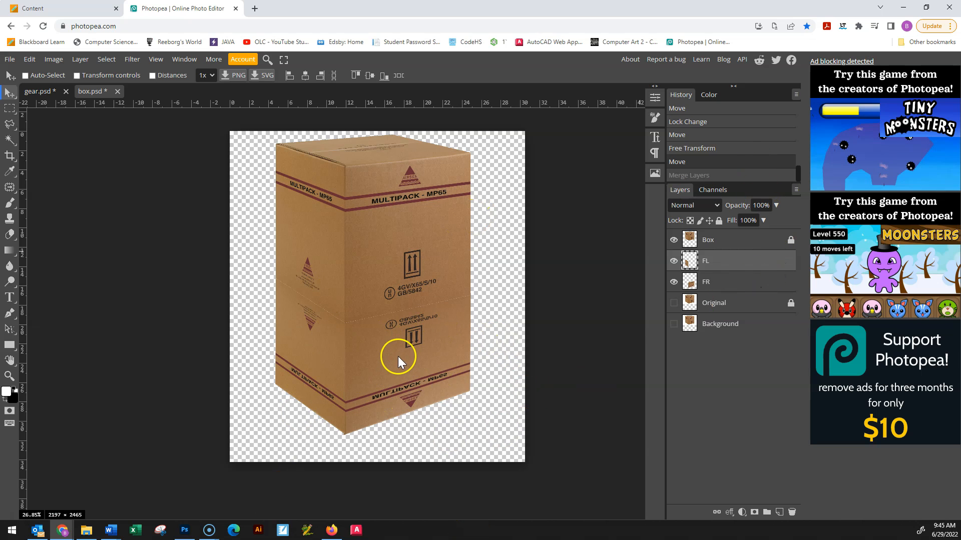
{"action": "mouse_move", "coordinate": [398, 335]}
{"action": "left_mouse_down"}
{"action": "mouse_move", "coordinate": [378, 327]}
{"action": "mouse_move", "coordinate": [380, 335]}
{"action": "left_mouse_up"}
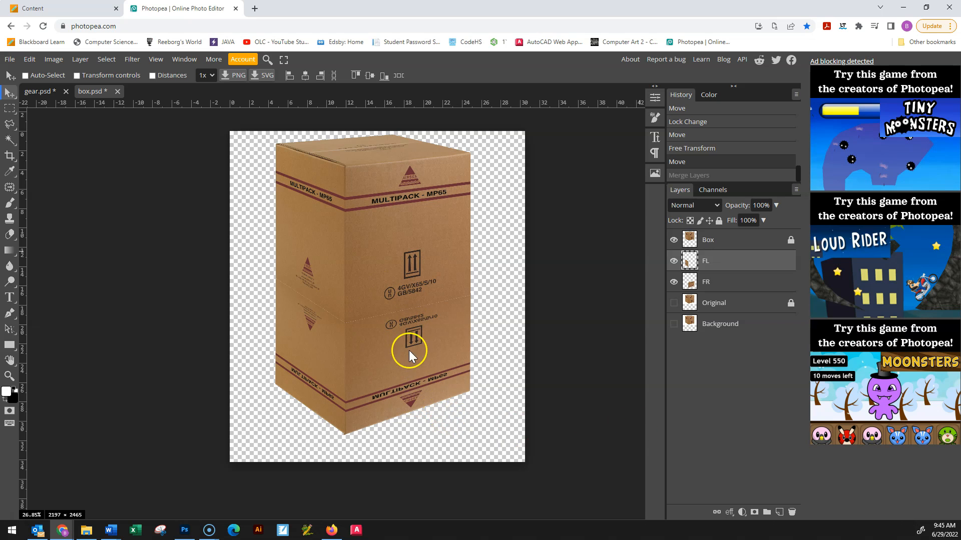
{"action": "left_click", "coordinate": [779, 511]}
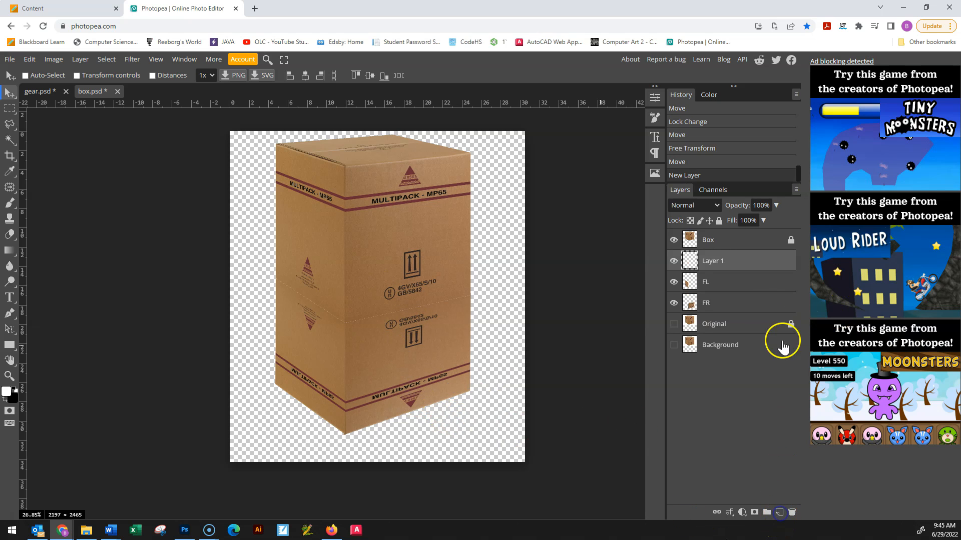
{"action": "double_click", "coordinate": [711, 261]}
{"action": "type", "text": "White"}
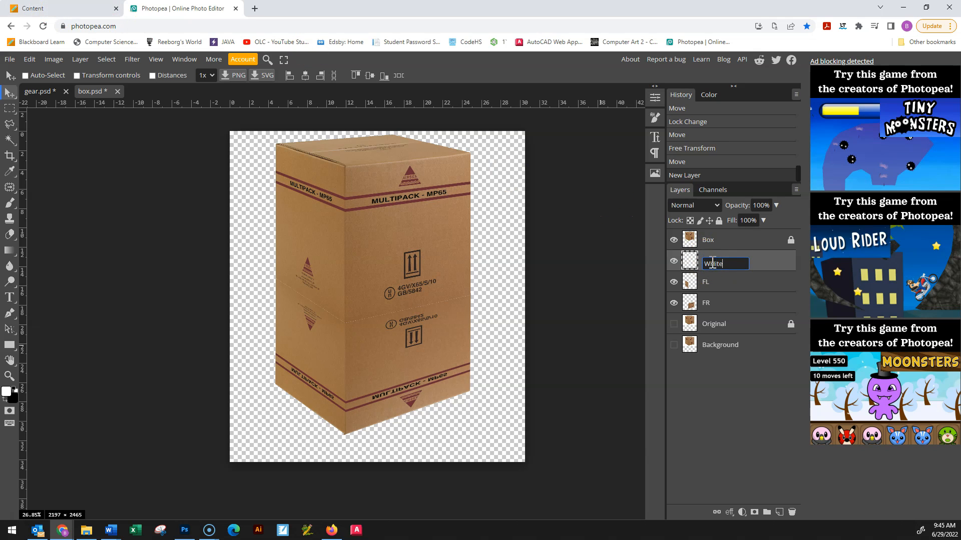
{"action": "left_click", "coordinate": [798, 400]}
Fill the WHite layer with white at 100% opacity and move it beneath the FR layer.
{"action": "left_click", "coordinate": [710, 268]}
{"action": "left_click", "coordinate": [30, 59]}
{"action": "left_click", "coordinate": [39, 228]}
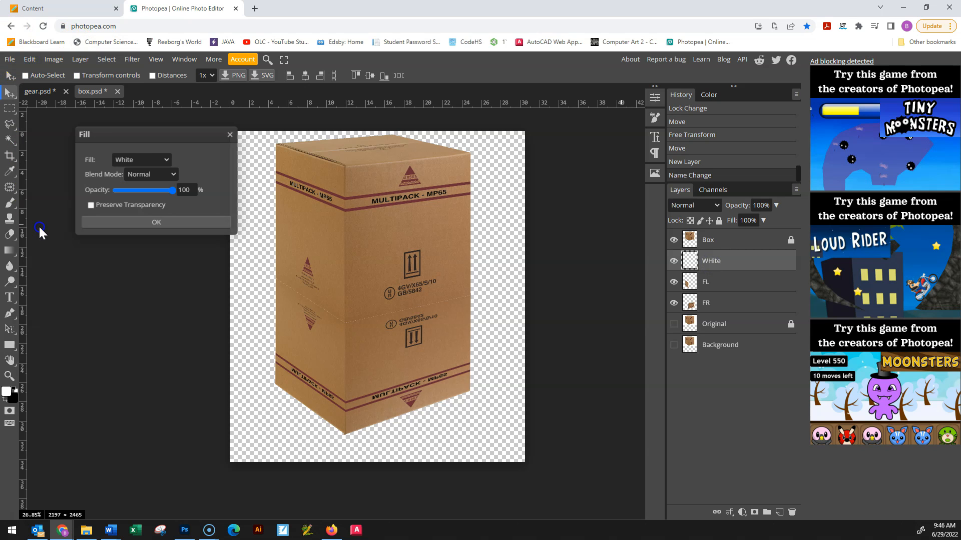
{"action": "left_click", "coordinate": [159, 223]}
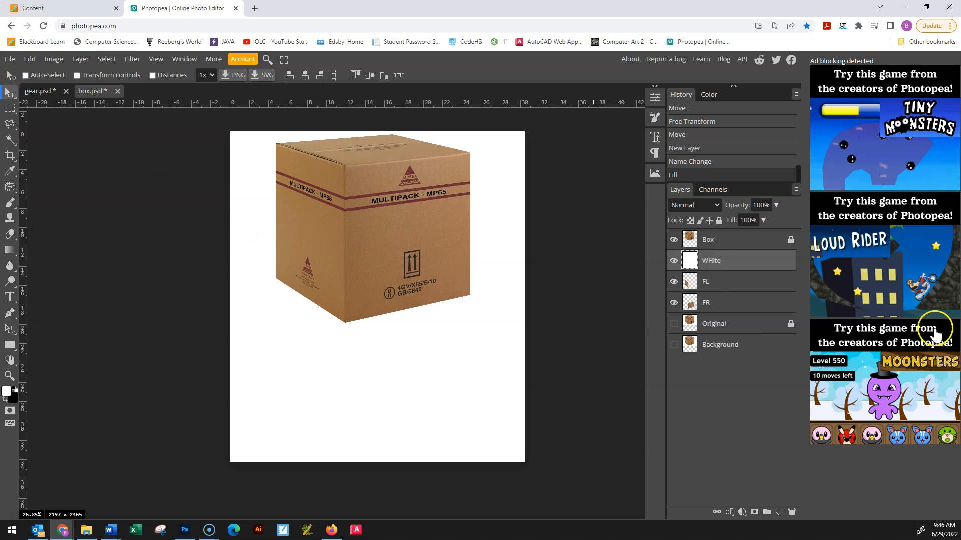
{"action": "left_click_drag", "start_coordinate": [708, 265], "coordinate": [719, 315]}
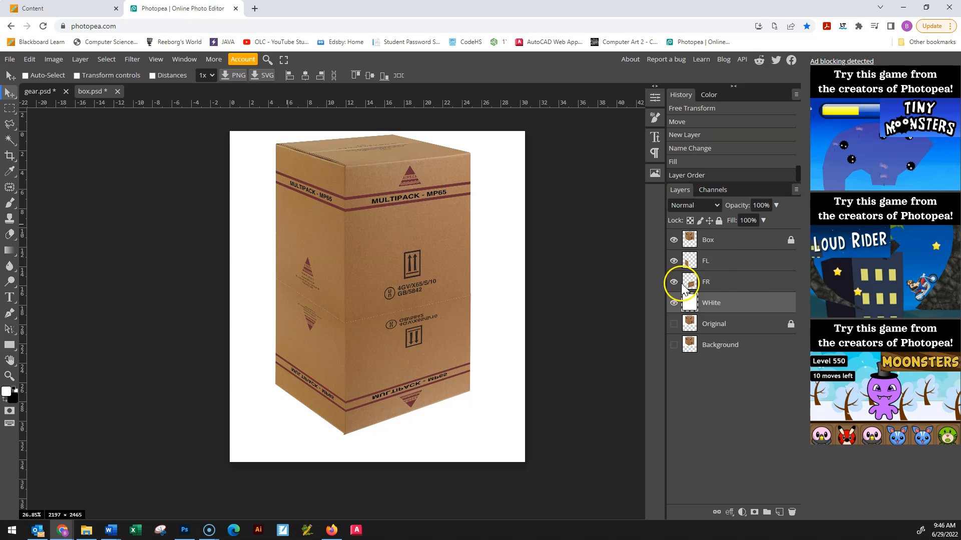
Add a raster mask to the FR layer and another to the FL layer.
{"action": "left_click", "coordinate": [744, 282]}
{"action": "left_click", "coordinate": [779, 512]}
{"action": "left_click", "coordinate": [747, 512]}
{"action": "left_click", "coordinate": [738, 265]}
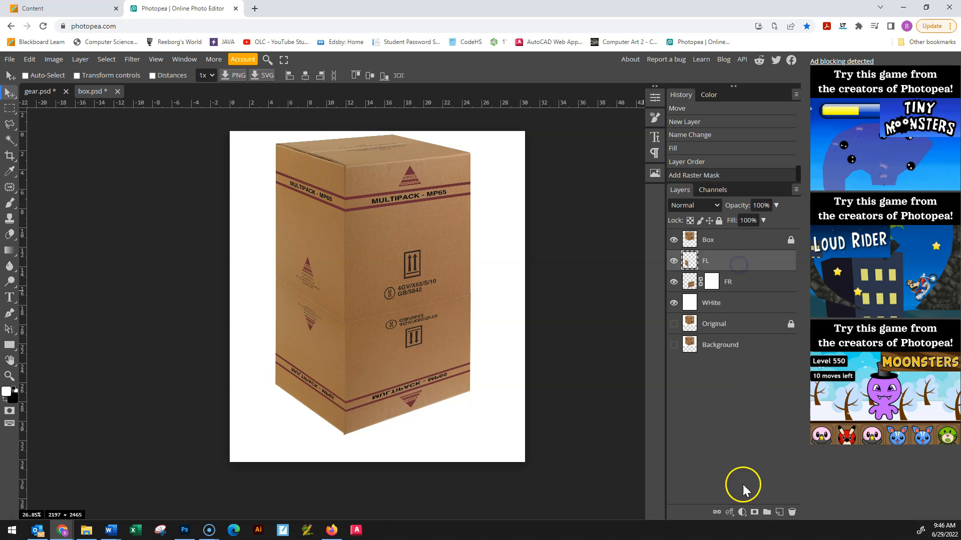
{"action": "left_click", "coordinate": [754, 512]}
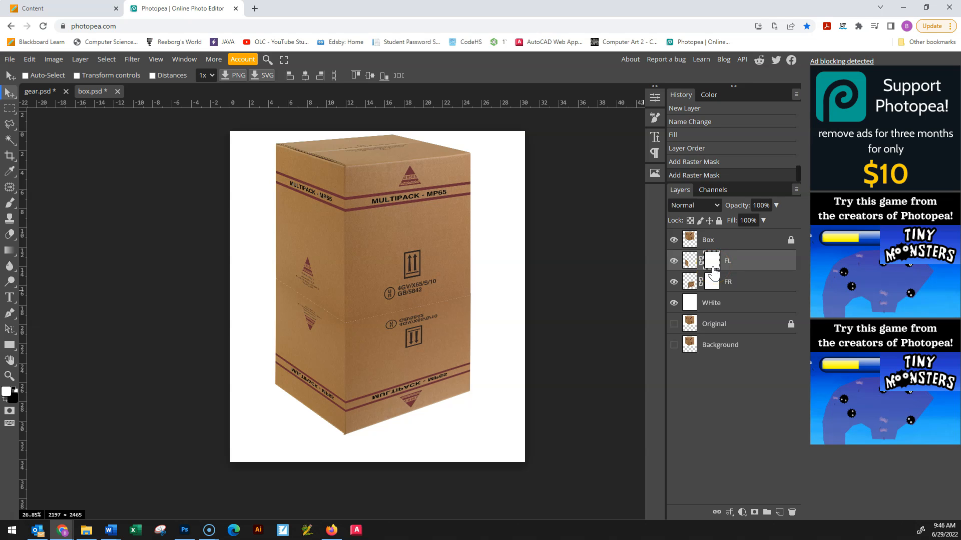
Fill the FL layer's mask with black in Normal mode at 100% opacity.
{"action": "mouse_move", "coordinate": [712, 272]}
{"action": "left_mouse_down"}
{"action": "mouse_move", "coordinate": [716, 258]}
{"action": "mouse_move", "coordinate": [715, 285]}
{"action": "left_mouse_up"}
{"action": "left_click", "coordinate": [26, 62]}
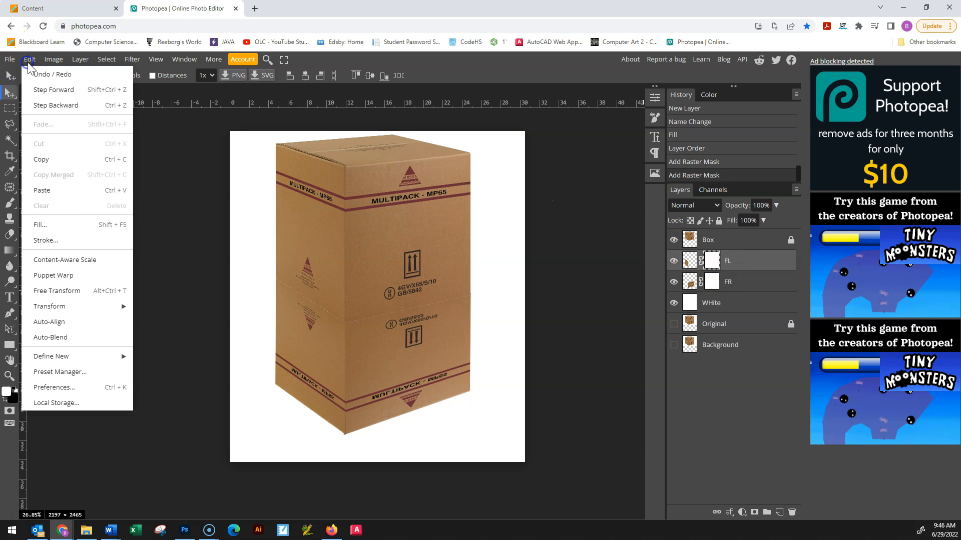
{"action": "left_click", "coordinate": [80, 225]}
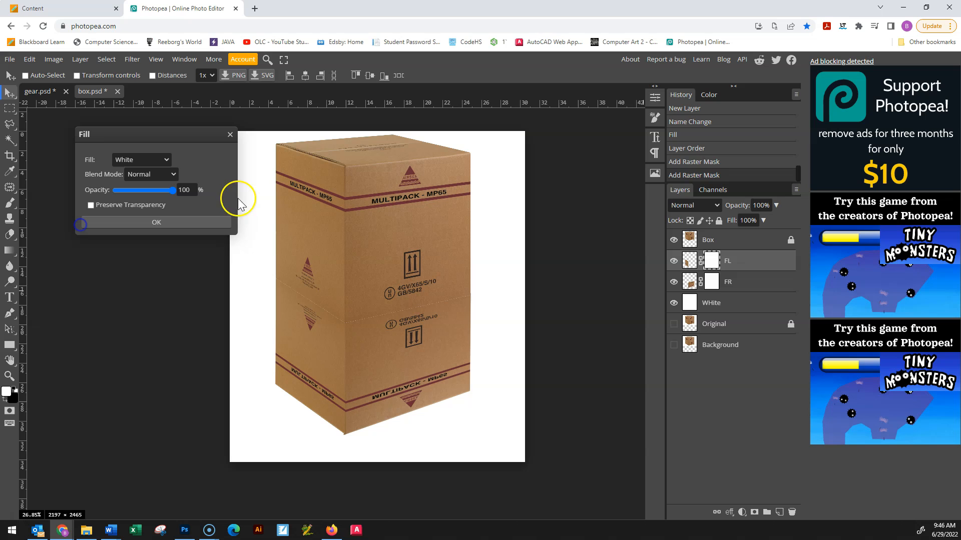
{"action": "left_click", "coordinate": [167, 160]}
{"action": "left_click", "coordinate": [139, 210]}
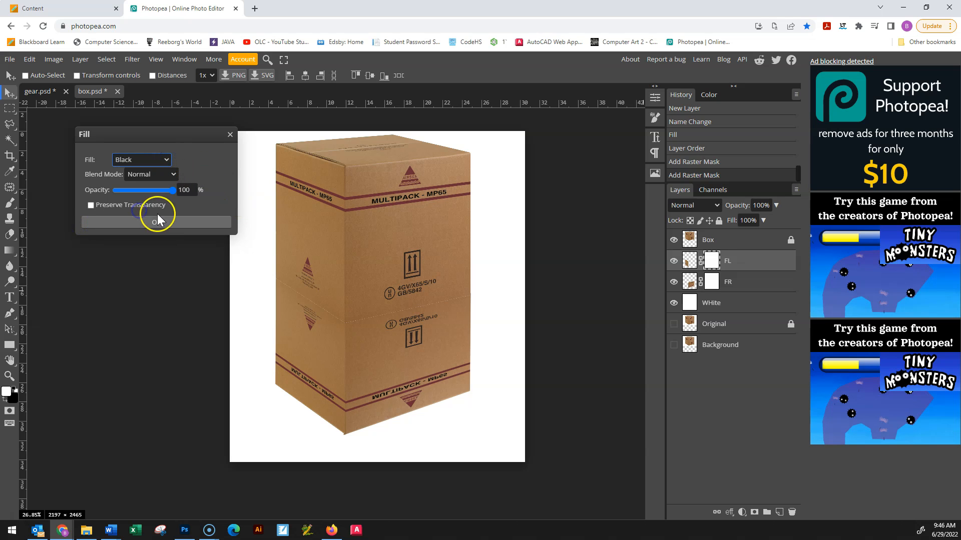
{"action": "left_click", "coordinate": [160, 224]}
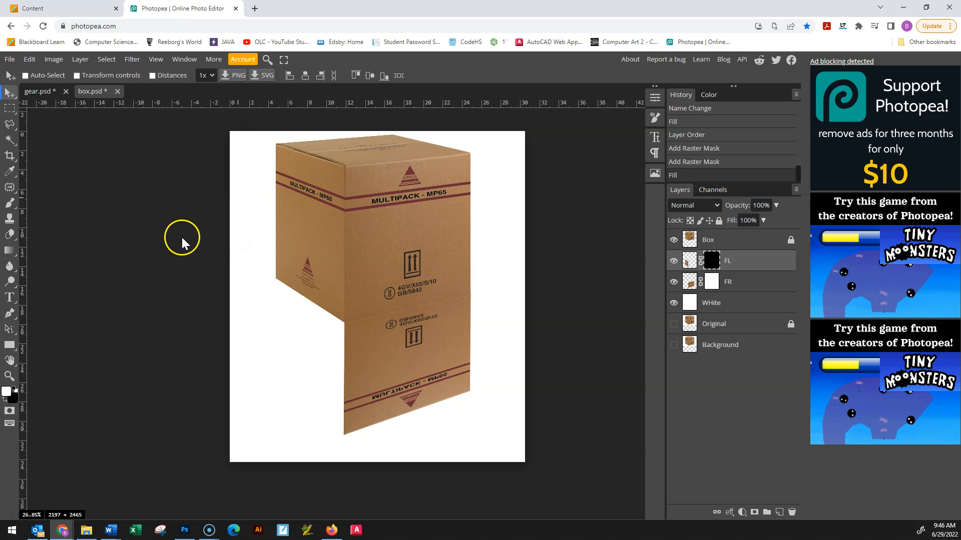
Fill the FR layer's mask with black in Normal mode at 100% opacity.
{"action": "left_click", "coordinate": [711, 281]}
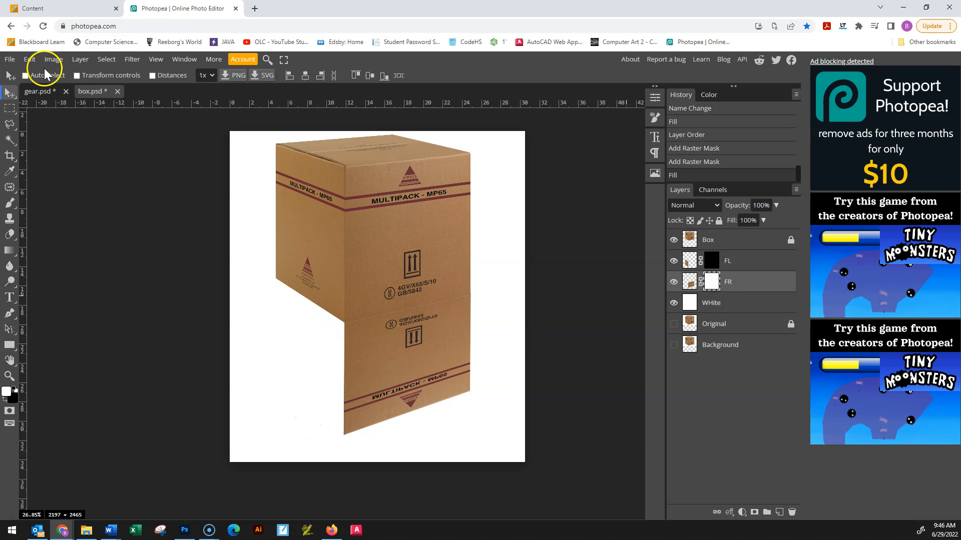
{"action": "left_click", "coordinate": [30, 59]}
{"action": "left_click", "coordinate": [69, 223]}
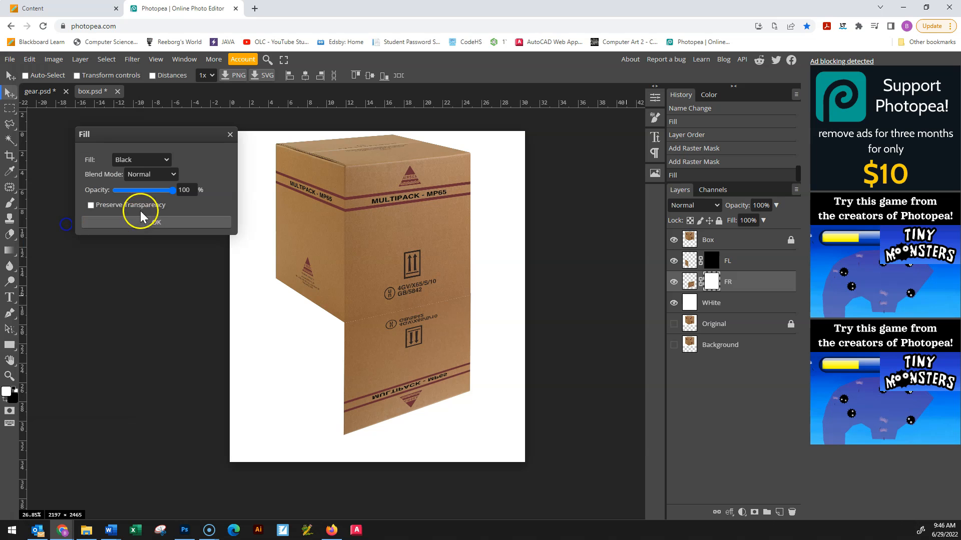
{"action": "left_click", "coordinate": [153, 226]}
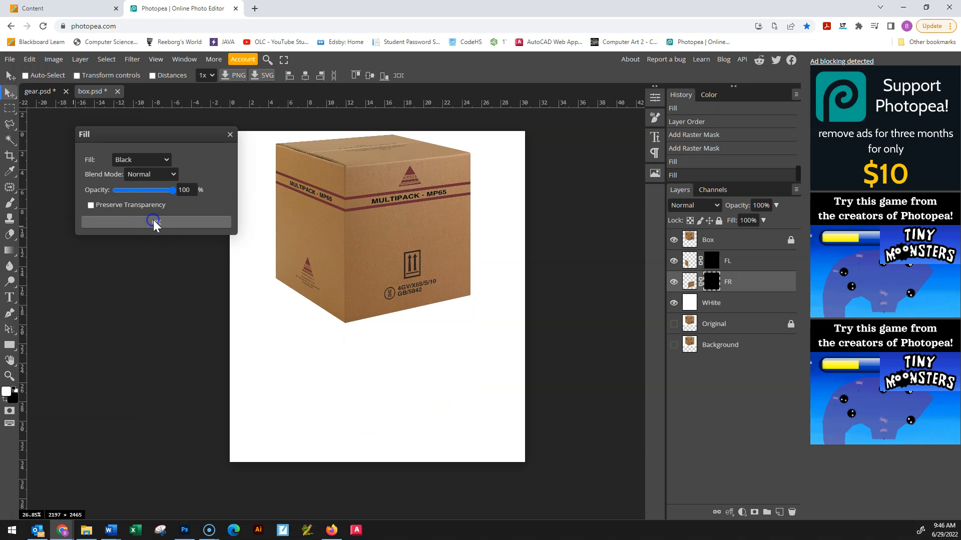
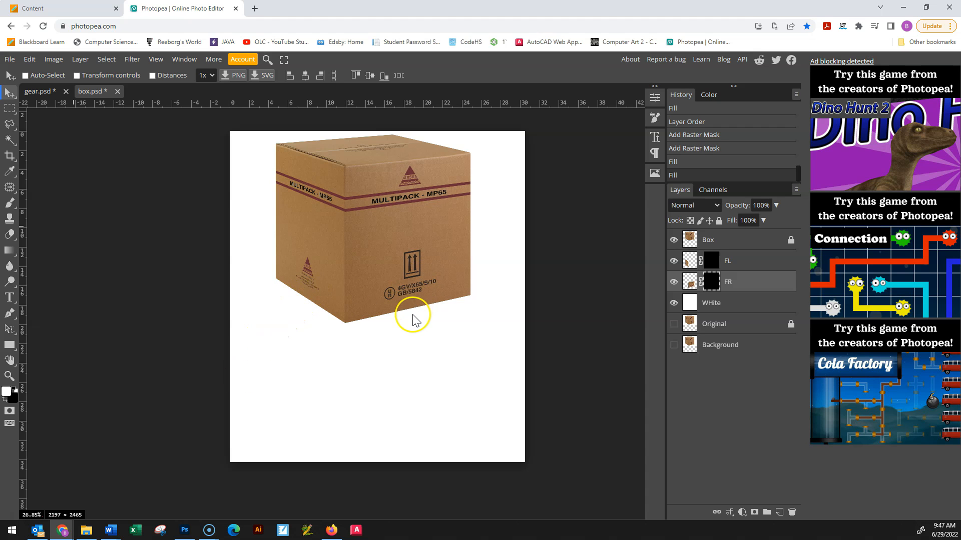
Take the Gradient tool and edit its gradient to start with a black colour stop and end with a white one.
{"action": "left_click", "coordinate": [9, 253]}
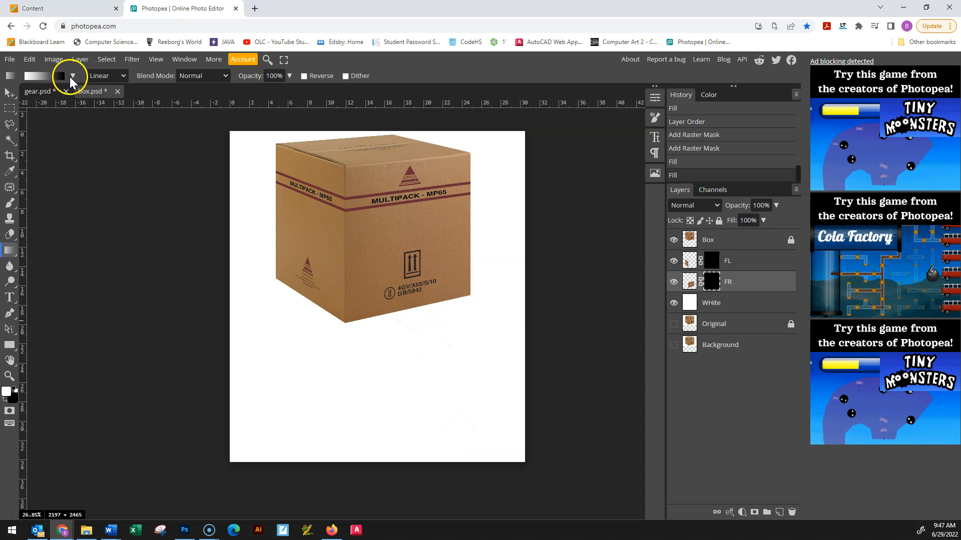
{"action": "left_click", "coordinate": [51, 76]}
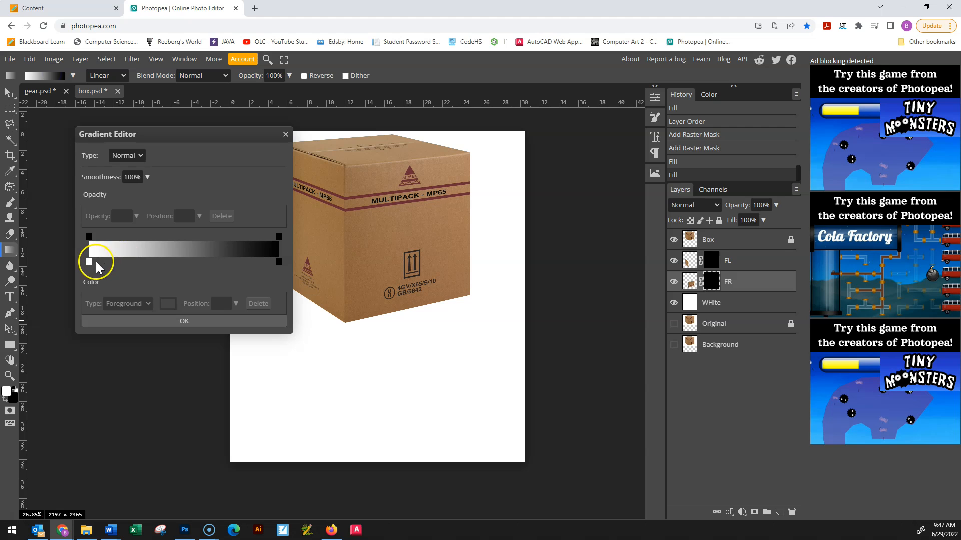
{"action": "left_click_drag", "start_coordinate": [88, 261], "coordinate": [244, 271]}
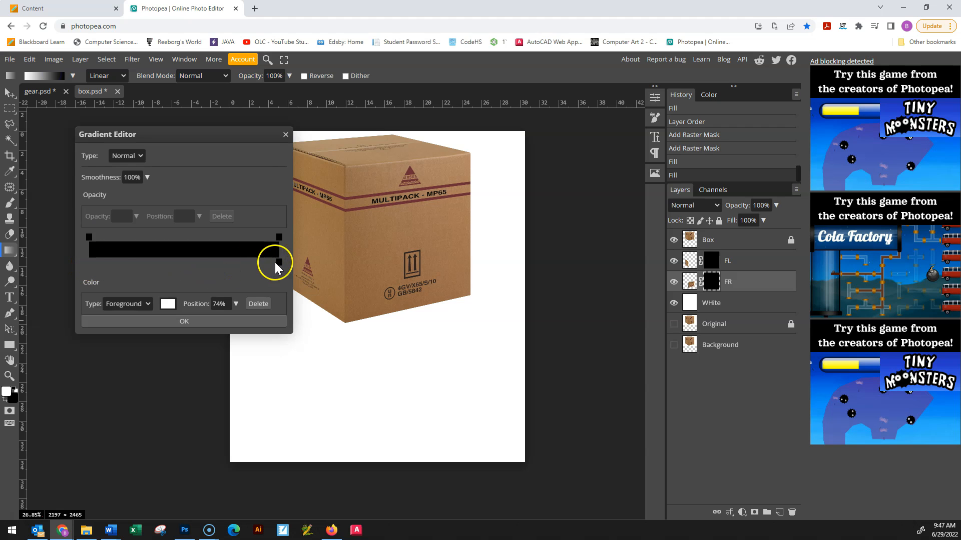
{"action": "left_click", "coordinate": [93, 262]}
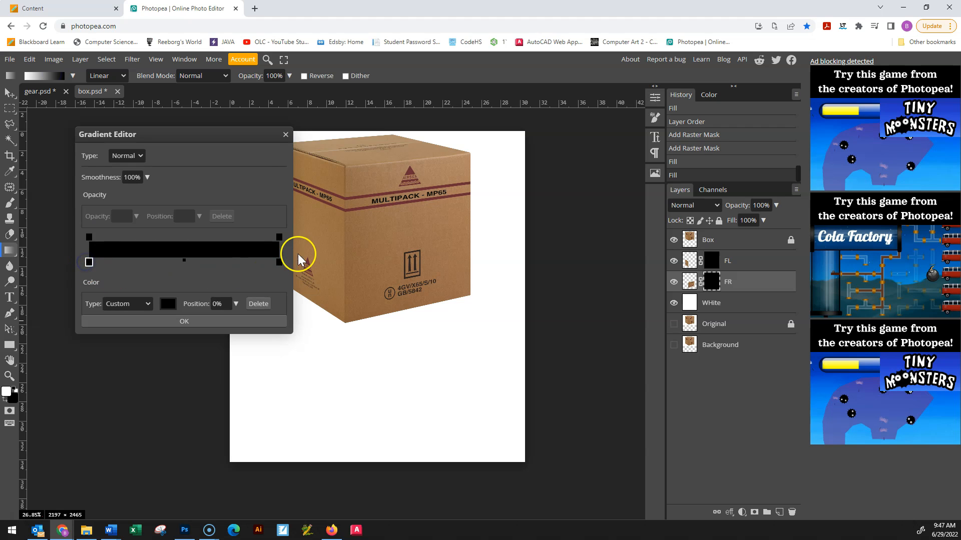
{"action": "double_click", "coordinate": [280, 262]}
{"action": "left_click", "coordinate": [85, 151]}
{"action": "left_click", "coordinate": [283, 276]}
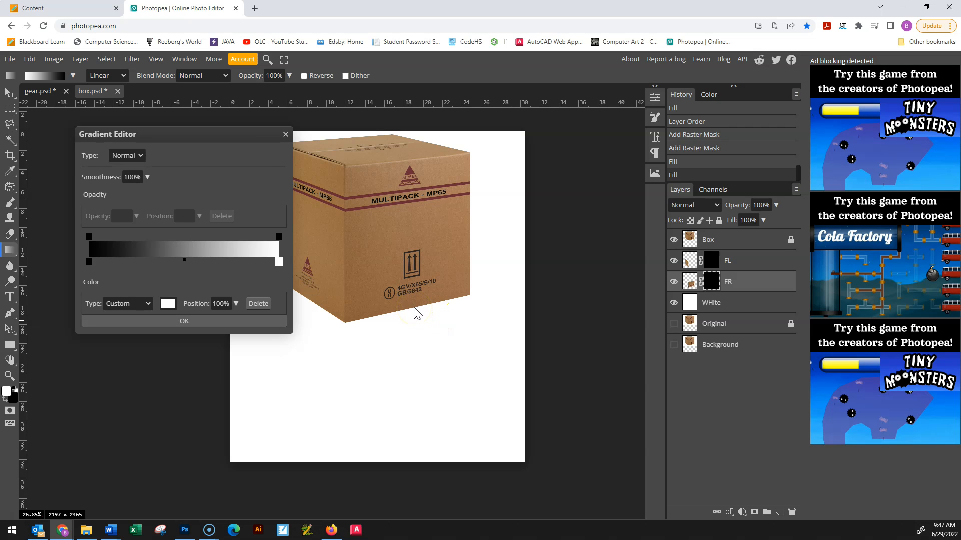
Reverse the gradient's colours by setting the start stop to white and the end stop to black, and accept the gradient.
{"action": "left_click_drag", "start_coordinate": [89, 263], "coordinate": [139, 275]}
{"action": "double_click", "coordinate": [279, 262]}
{"action": "left_click_drag", "start_coordinate": [146, 277], "coordinate": [78, 276]}
{"action": "left_click", "coordinate": [284, 272]}
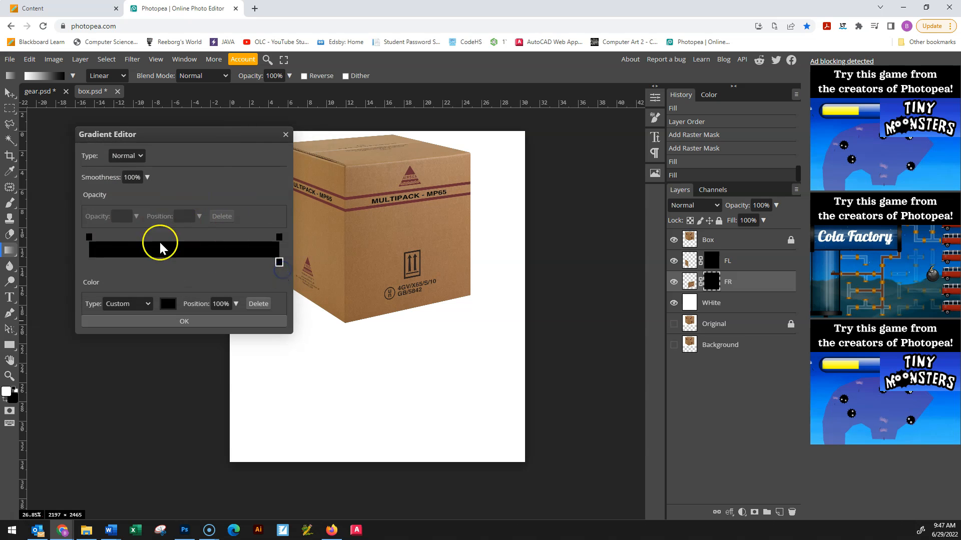
{"action": "left_click", "coordinate": [90, 262]}
{"action": "left_click", "coordinate": [97, 292]}
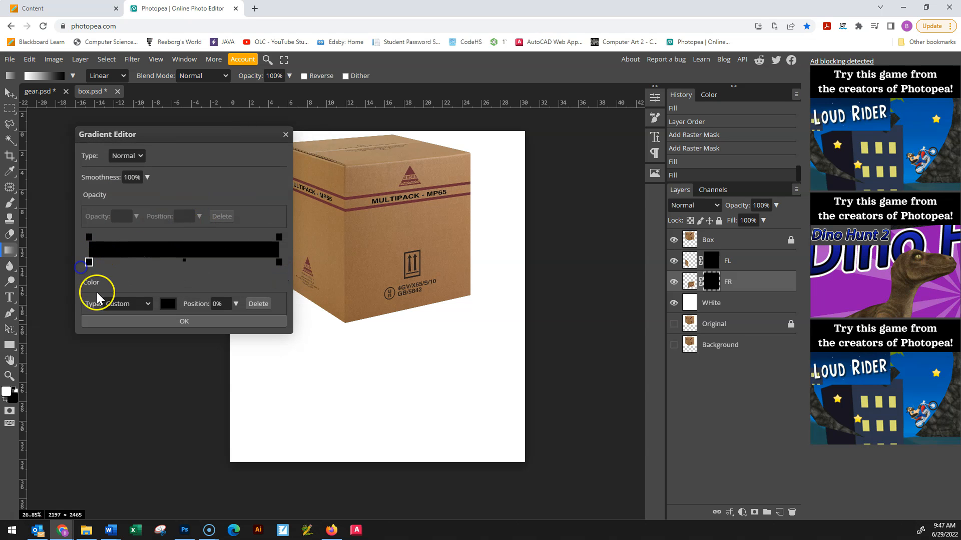
{"action": "double_click", "coordinate": [88, 260]}
{"action": "left_click_drag", "start_coordinate": [89, 257], "coordinate": [64, 107]}
{"action": "left_click", "coordinate": [264, 273]}
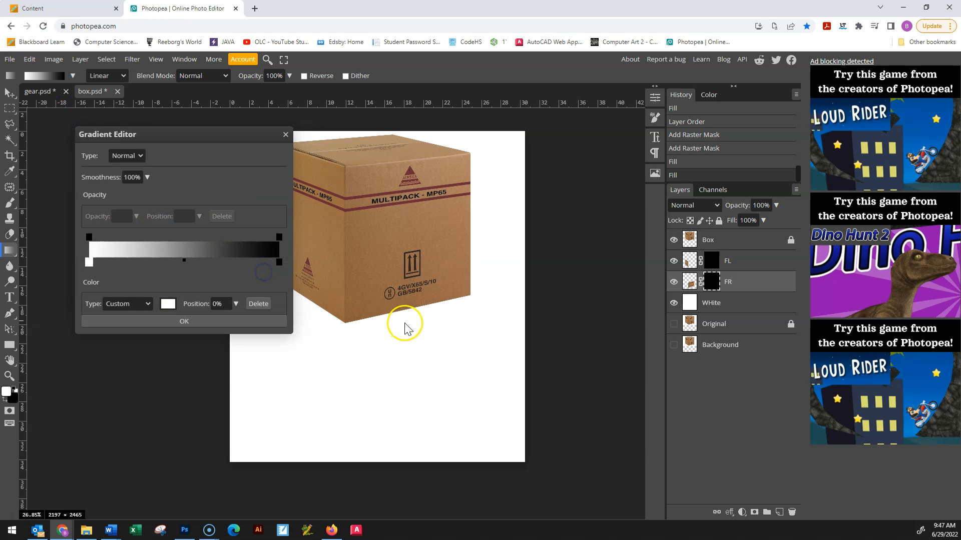
{"action": "left_click", "coordinate": [214, 321]}
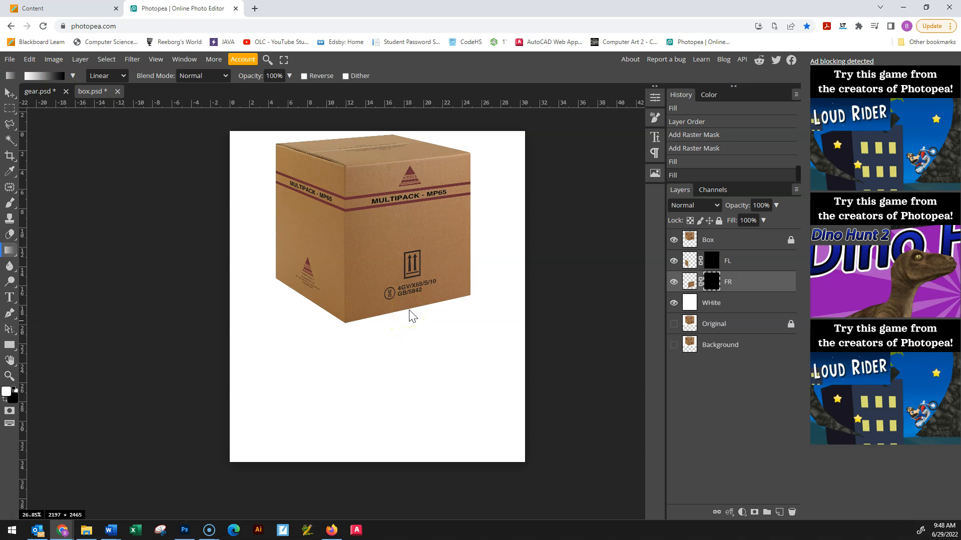
Try white-to-black linear gradients on the FR layer's mask, first diagonally across the reflection, then steeply down past the canvas edge.
{"action": "left_click", "coordinate": [716, 259]}
{"action": "left_click", "coordinate": [713, 280]}
{"action": "left_click_drag", "start_coordinate": [398, 309], "coordinate": [492, 411]}
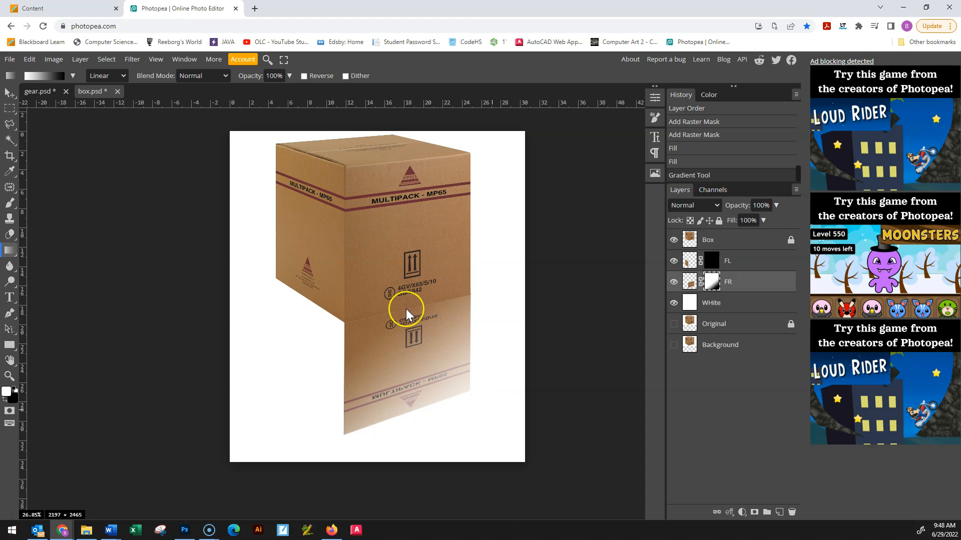
{"action": "left_click_drag", "start_coordinate": [408, 310], "coordinate": [426, 416]}
{"action": "left_click_drag", "start_coordinate": [450, 463], "coordinate": [453, 491]}
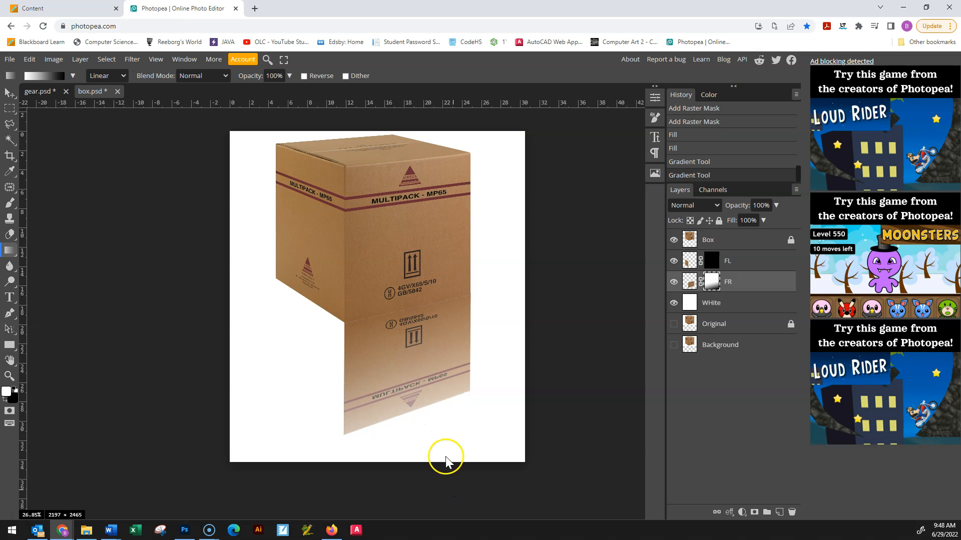
Try shorter gradients on the FR mask, running from the box's front base edge to the lower part of the reflection.
{"action": "left_click_drag", "start_coordinate": [410, 309], "coordinate": [426, 411]}
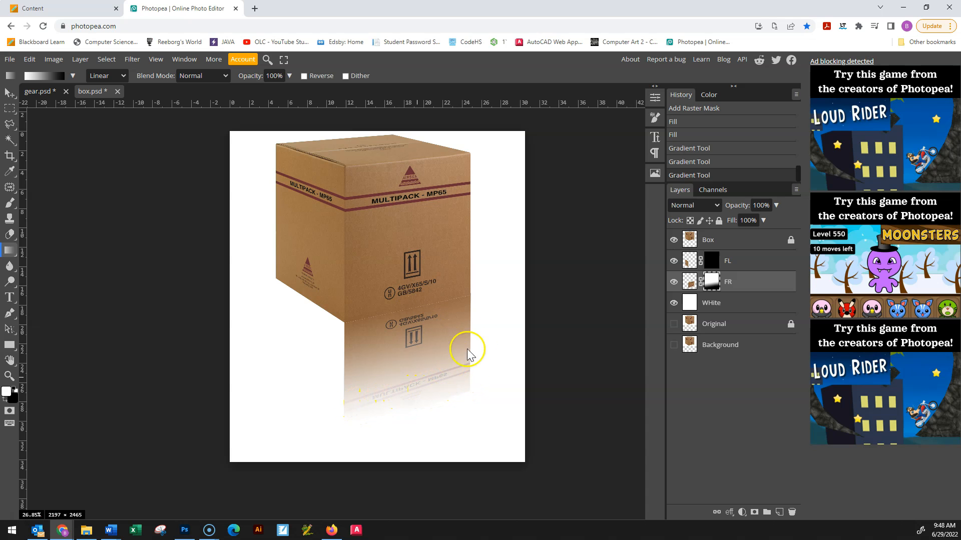
{"action": "left_click_drag", "start_coordinate": [408, 310], "coordinate": [420, 348]}
{"action": "left_click_drag", "start_coordinate": [443, 397], "coordinate": [455, 393]}
{"action": "left_click_drag", "start_coordinate": [405, 308], "coordinate": [410, 362]}
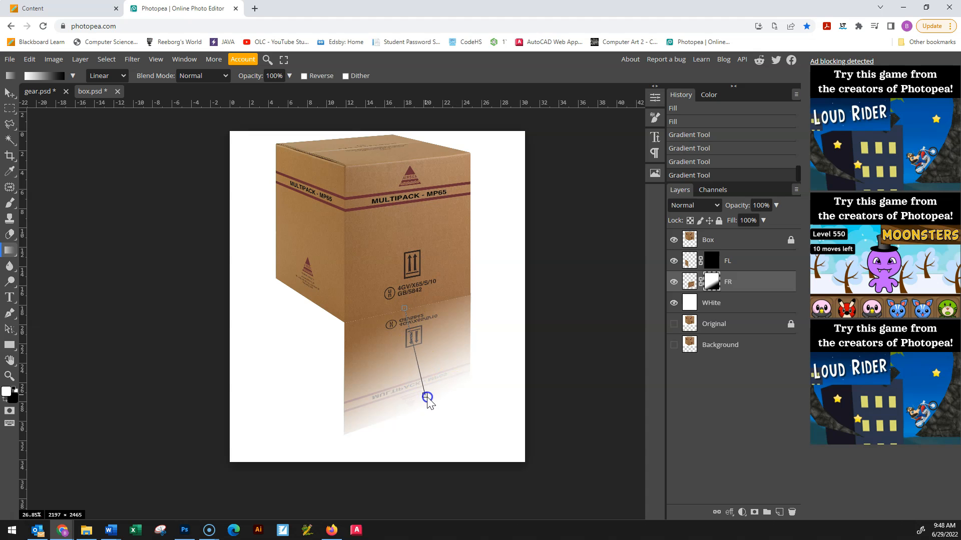
{"action": "left_click_drag", "start_coordinate": [427, 399], "coordinate": [429, 399]}
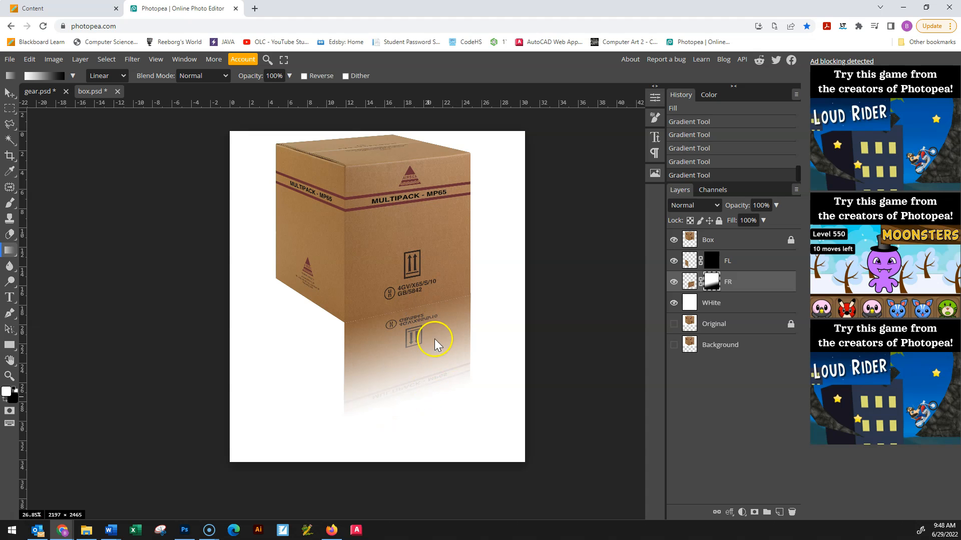
{"action": "left_click_drag", "start_coordinate": [418, 311], "coordinate": [425, 368]}
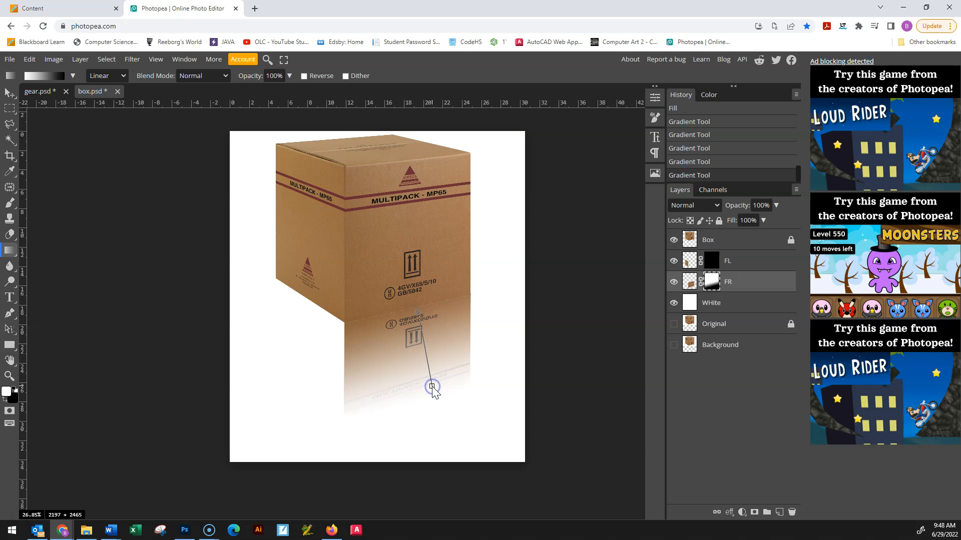
{"action": "mouse_move", "coordinate": [432, 387]}
{"action": "left_mouse_down"}
{"action": "mouse_move", "coordinate": [453, 373]}
{"action": "mouse_move", "coordinate": [420, 392]}
{"action": "mouse_move", "coordinate": [469, 360]}
{"action": "mouse_move", "coordinate": [439, 377]}
{"action": "left_mouse_up"}
{"action": "left_click", "coordinate": [439, 376]}
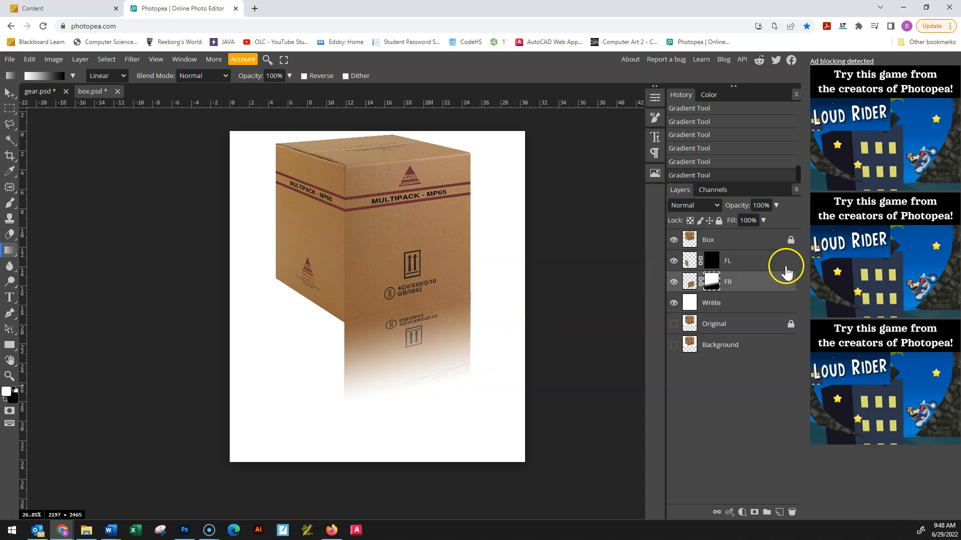
{"action": "left_click_drag", "start_coordinate": [707, 301], "coordinate": [447, 396]}
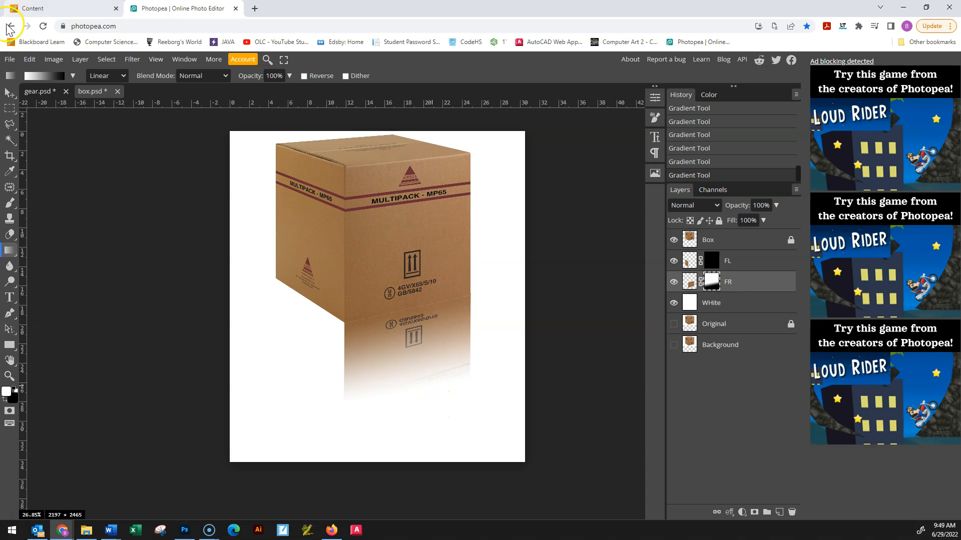
Move the gradient's midpoint to 44% and redraw the fade on the FR mask from the box's base edge down the reflection.
{"action": "left_click", "coordinate": [50, 80]}
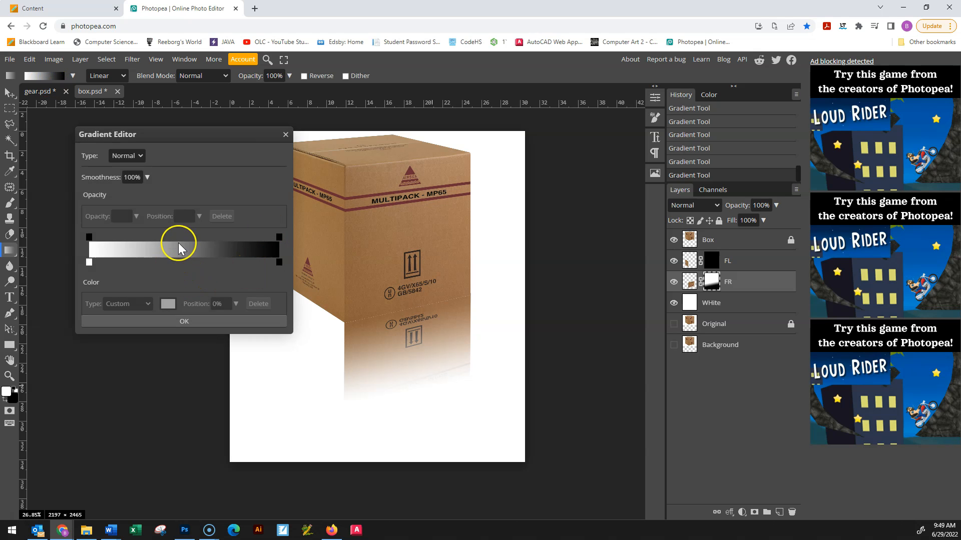
{"action": "left_click", "coordinate": [278, 263]}
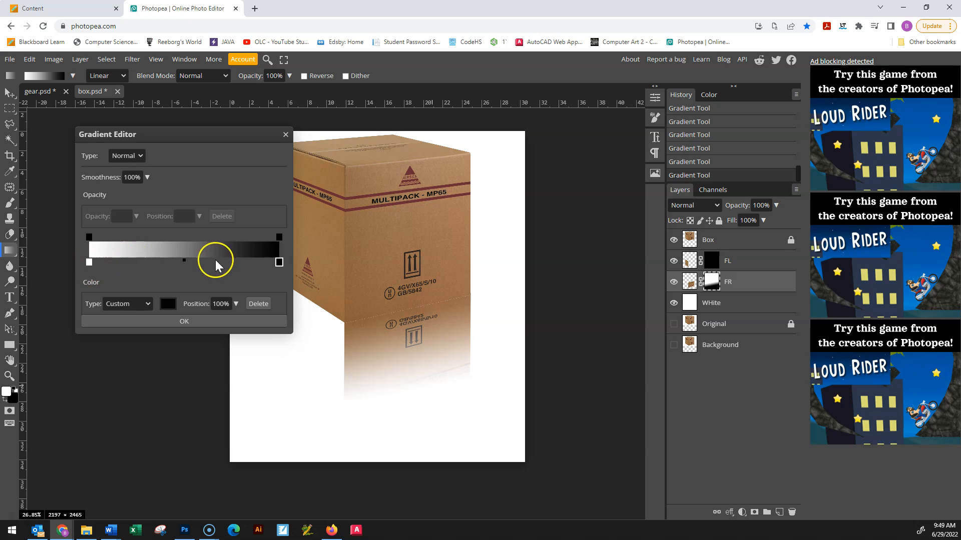
{"action": "left_click_drag", "start_coordinate": [185, 260], "coordinate": [156, 266]}
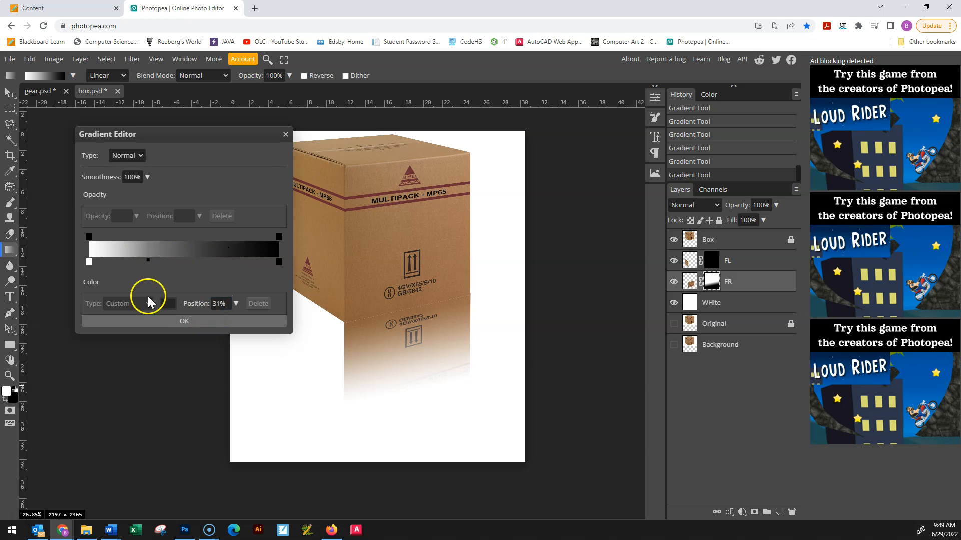
{"action": "left_click", "coordinate": [146, 261]}
{"action": "mouse_move", "coordinate": [147, 261]}
{"action": "left_mouse_down"}
{"action": "mouse_move", "coordinate": [128, 262]}
{"action": "mouse_move", "coordinate": [213, 259]}
{"action": "mouse_move", "coordinate": [141, 258]}
{"action": "left_mouse_up"}
{"action": "left_click_drag", "start_coordinate": [139, 263], "coordinate": [173, 264]}
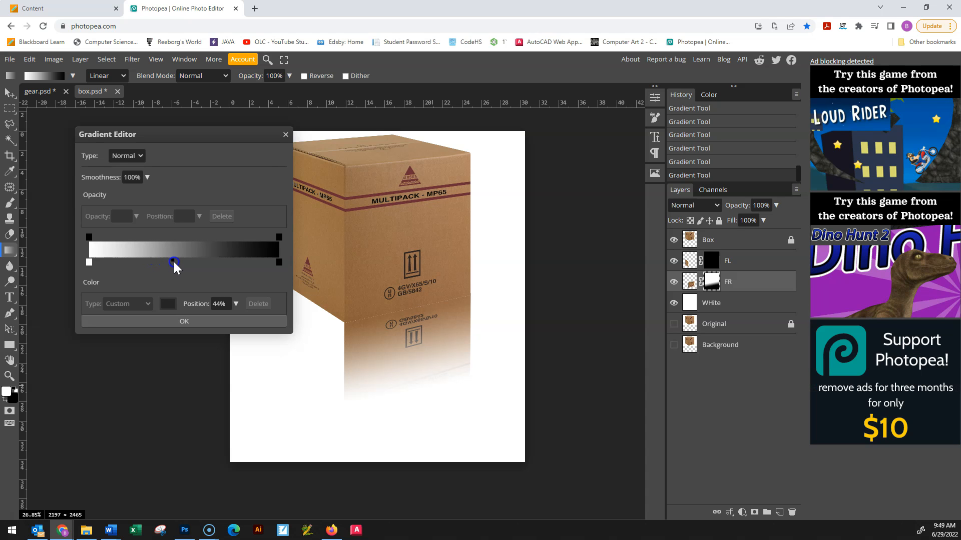
{"action": "left_click", "coordinate": [210, 323]}
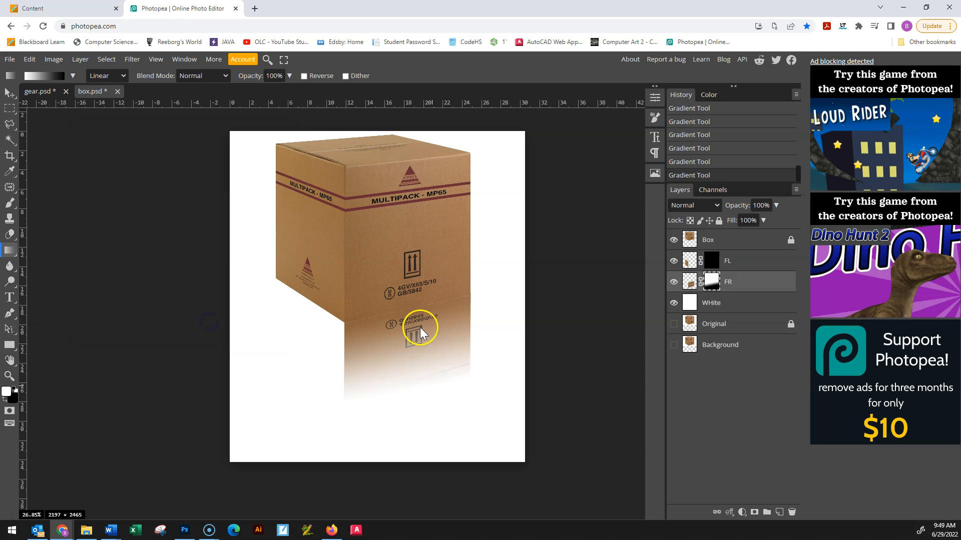
{"action": "left_click_drag", "start_coordinate": [399, 315], "coordinate": [431, 396]}
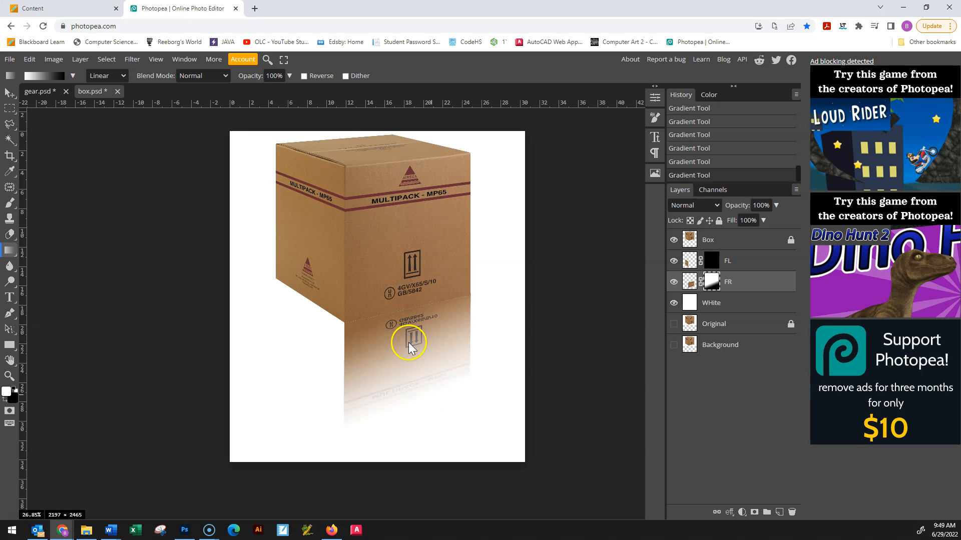
{"action": "left_click_drag", "start_coordinate": [404, 309], "coordinate": [425, 378]}
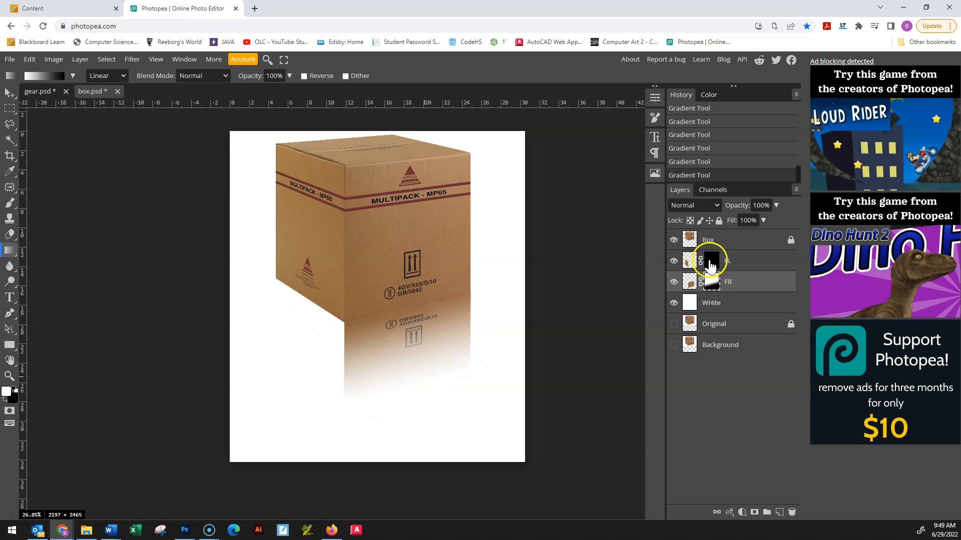
Draw the gradient on the FL layer's mask from the side face's base edge diagonally downward to fade its reflection.
{"action": "left_click", "coordinate": [709, 260]}
{"action": "left_click_drag", "start_coordinate": [305, 299], "coordinate": [304, 299]}
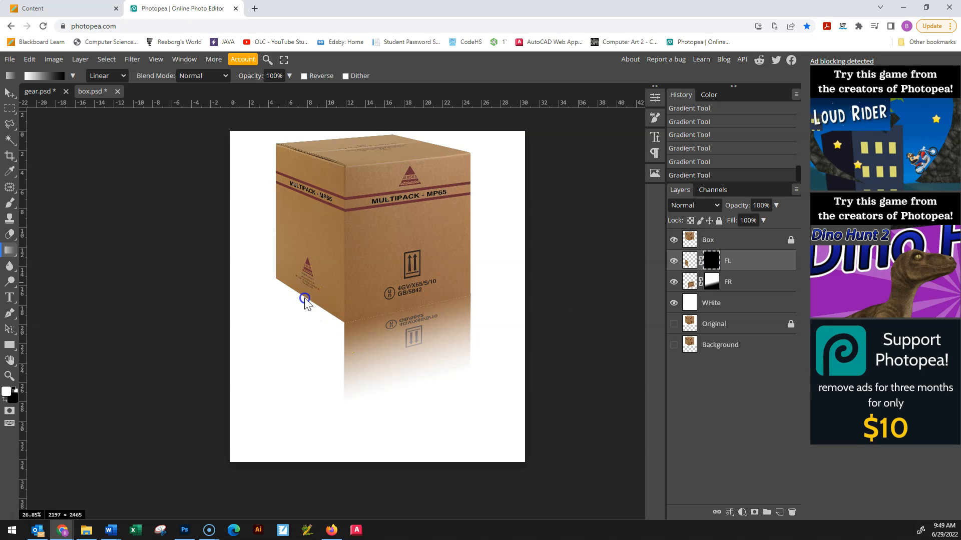
{"action": "left_click_drag", "start_coordinate": [289, 394], "coordinate": [274, 343]}
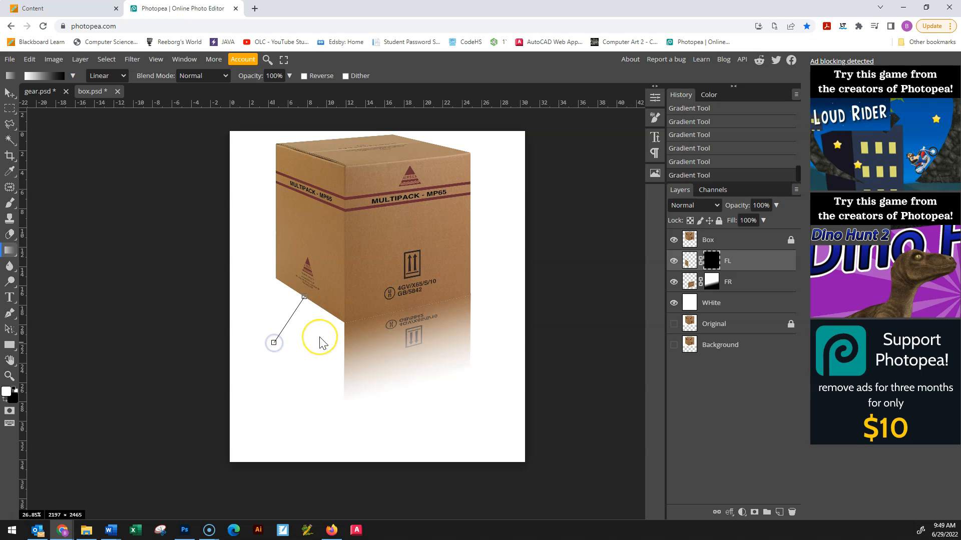
{"action": "left_click_drag", "start_coordinate": [309, 301], "coordinate": [292, 355]}
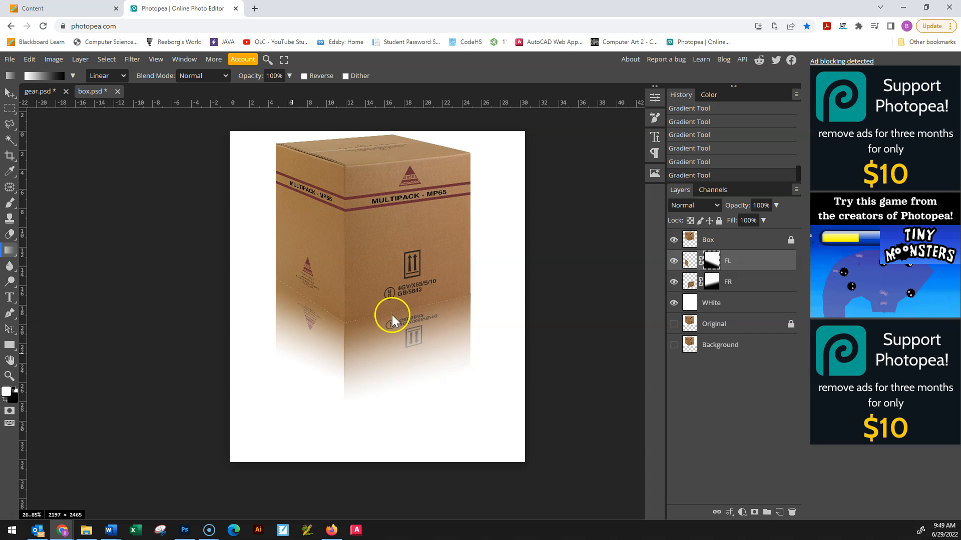
Redraw the FL mask's gradient as a longer fade from the side face's base to just below the canvas.
{"action": "scroll", "coordinate": [515, 295], "scroll_direction": "down", "scroll_amount": 5}
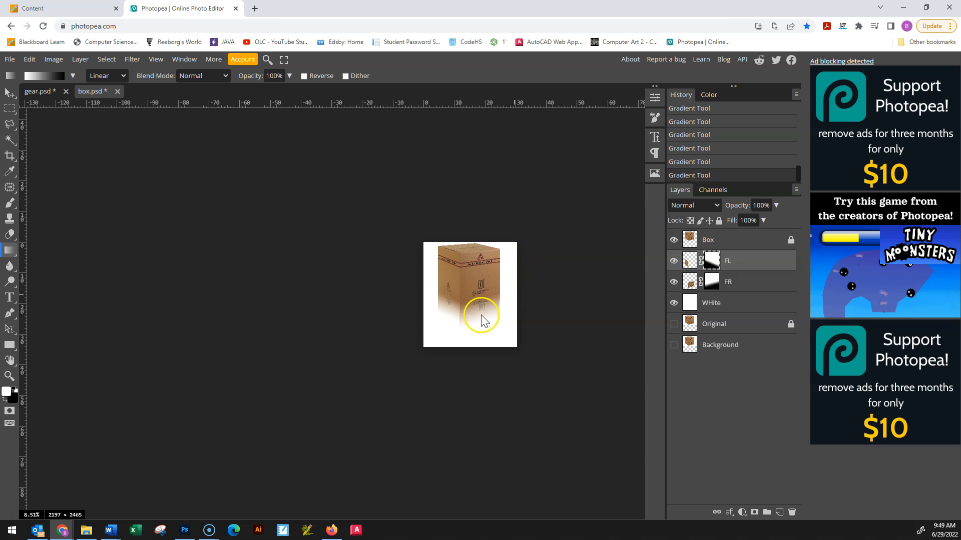
{"action": "left_click_drag", "start_coordinate": [464, 328], "coordinate": [504, 286]}
{"action": "scroll", "coordinate": [473, 314], "scroll_direction": "up", "scroll_amount": 5}
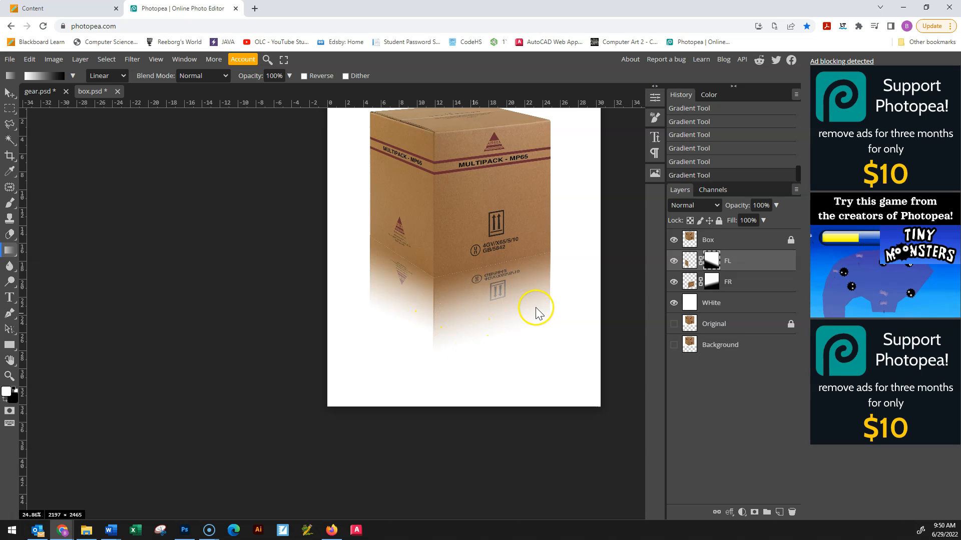
{"action": "left_click_drag", "start_coordinate": [494, 264], "coordinate": [549, 478]}
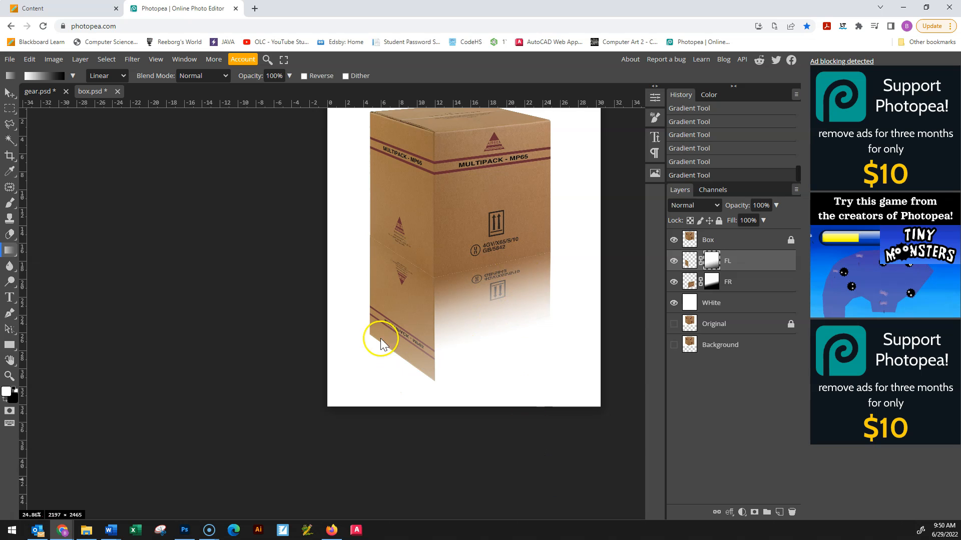
{"action": "left_click_drag", "start_coordinate": [401, 259], "coordinate": [366, 432]}
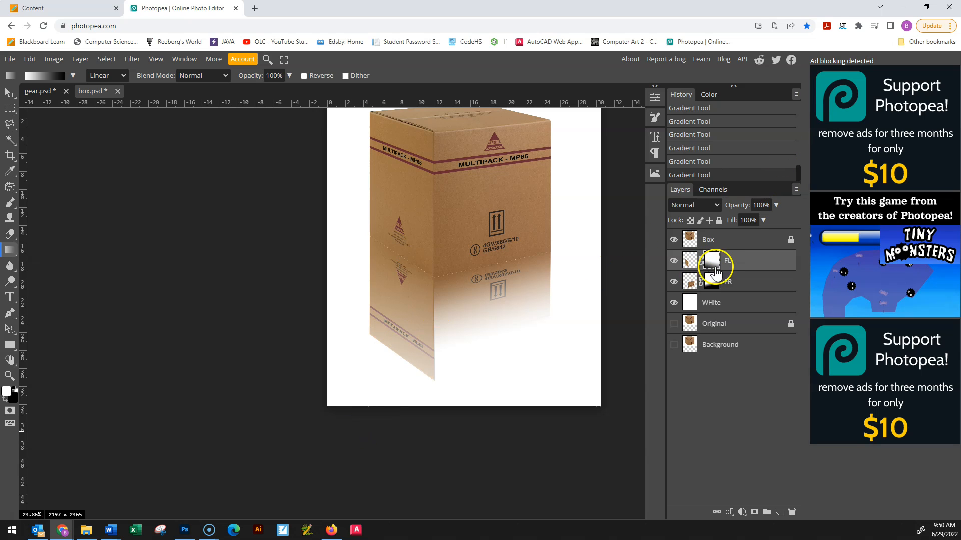
Redraw the gradient on the FR layer's mask as a long fade from the front face's base edge to below the canvas.
{"action": "left_click", "coordinate": [711, 283]}
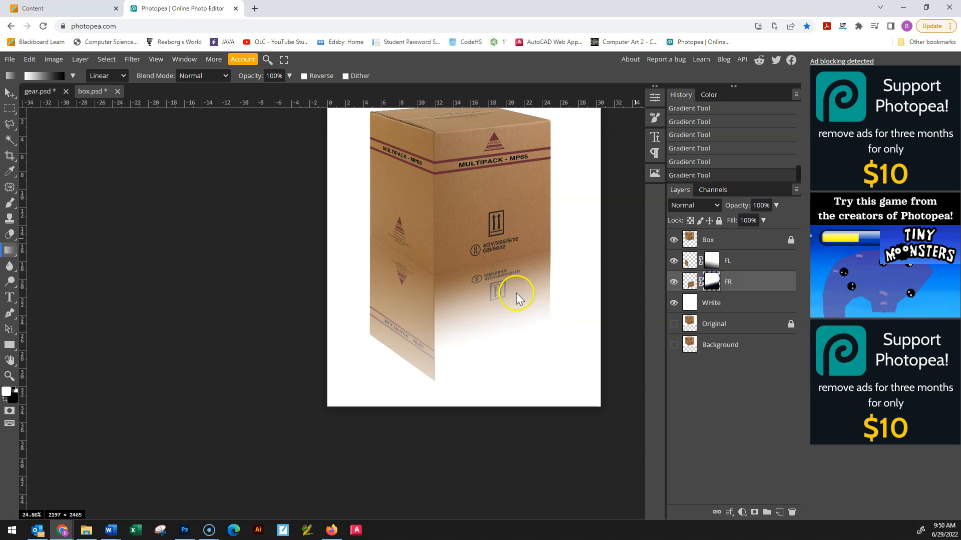
{"action": "left_click_drag", "start_coordinate": [496, 266], "coordinate": [526, 439]}
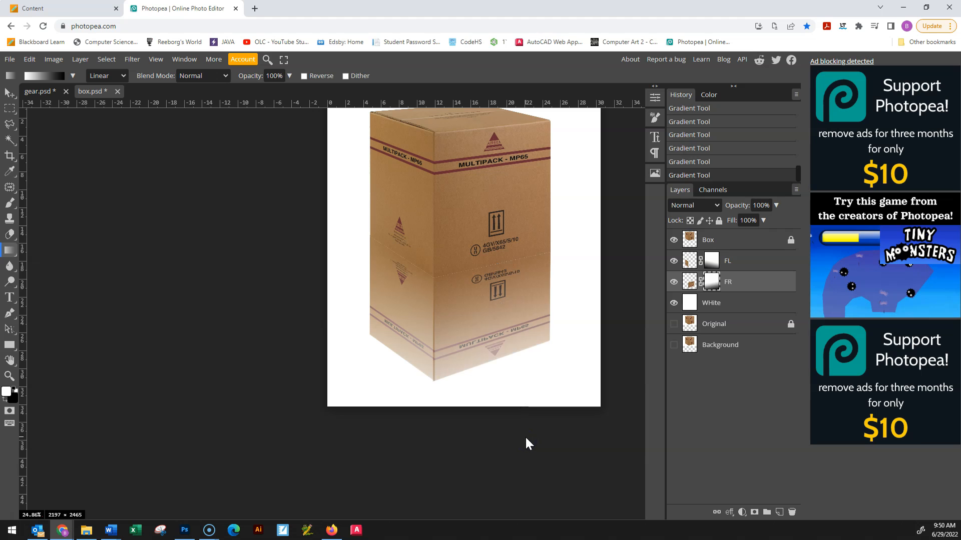
{"action": "scroll", "coordinate": [514, 386], "scroll_direction": "down", "scroll_amount": 3}
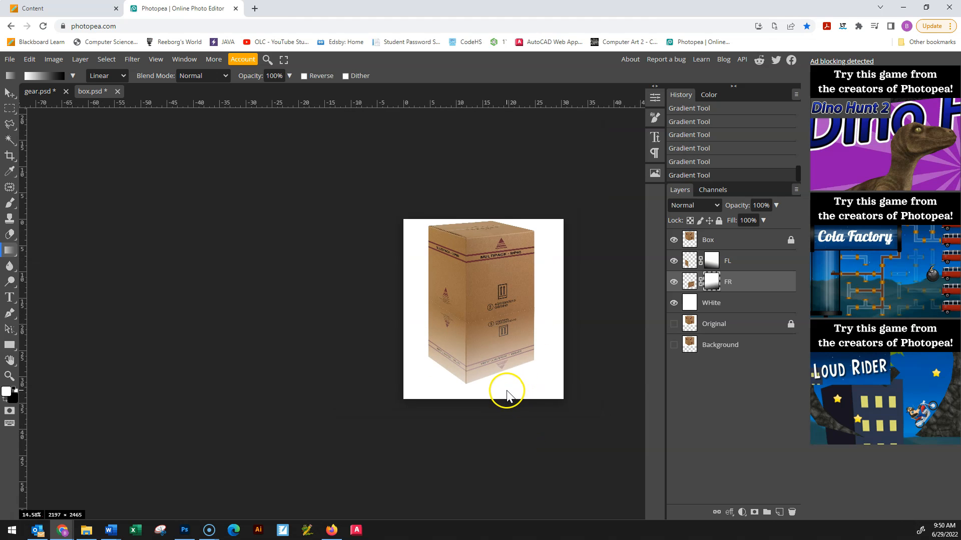
Shorten the fades on the FR and FL masks, drawing each gradient from the box's base to just beneath its mirrored face.
{"action": "scroll", "coordinate": [483, 368], "scroll_direction": "up", "scroll_amount": 3}
{"action": "left_click_drag", "start_coordinate": [511, 294], "coordinate": [529, 419]}
{"action": "left_click_drag", "start_coordinate": [432, 287], "coordinate": [414, 396]}
{"action": "left_click", "coordinate": [711, 261]}
{"action": "left_click_drag", "start_coordinate": [423, 281], "coordinate": [416, 394]}
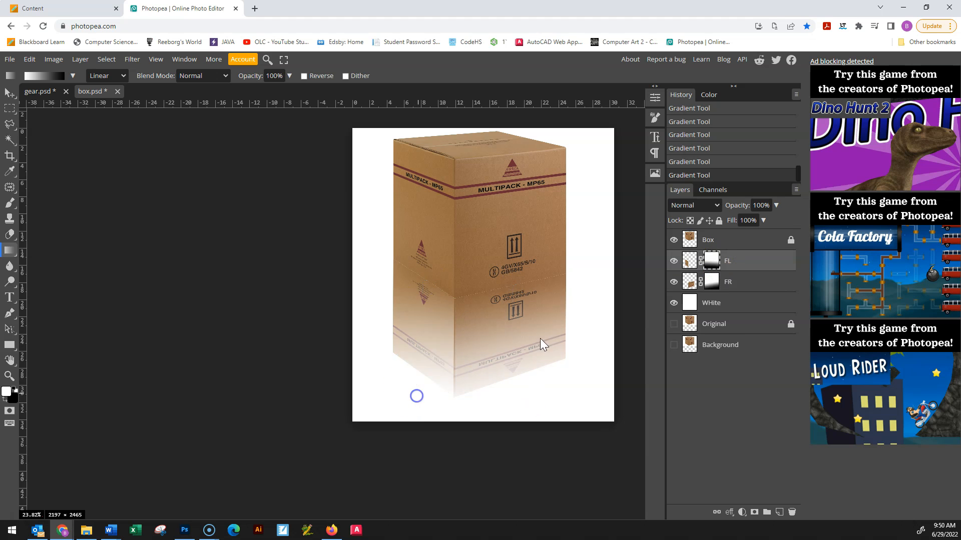
Redraw the FL mask's gradient as a short fade angled to follow the side face's base edge.
{"action": "scroll", "coordinate": [525, 345], "scroll_direction": "up", "scroll_amount": 1}
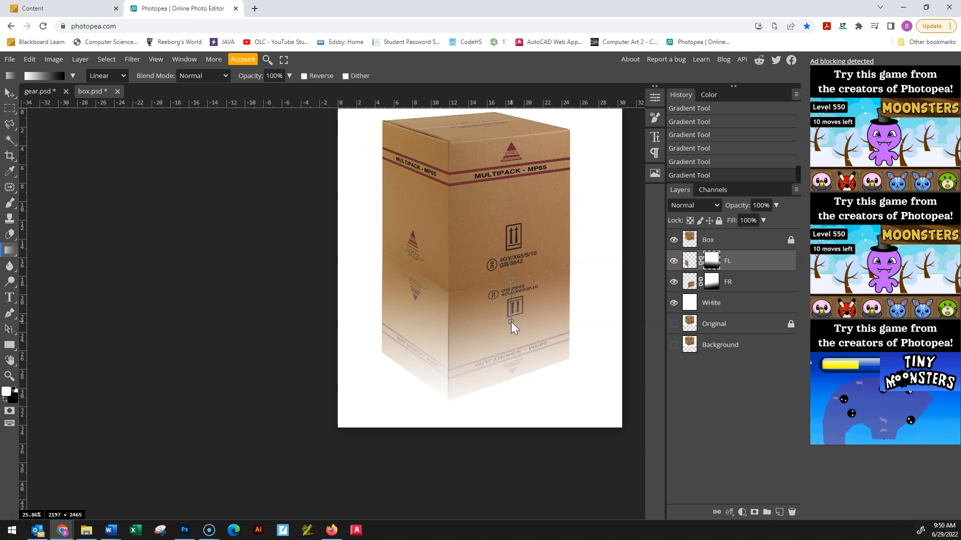
{"action": "left_click_drag", "start_coordinate": [512, 322], "coordinate": [512, 322]}
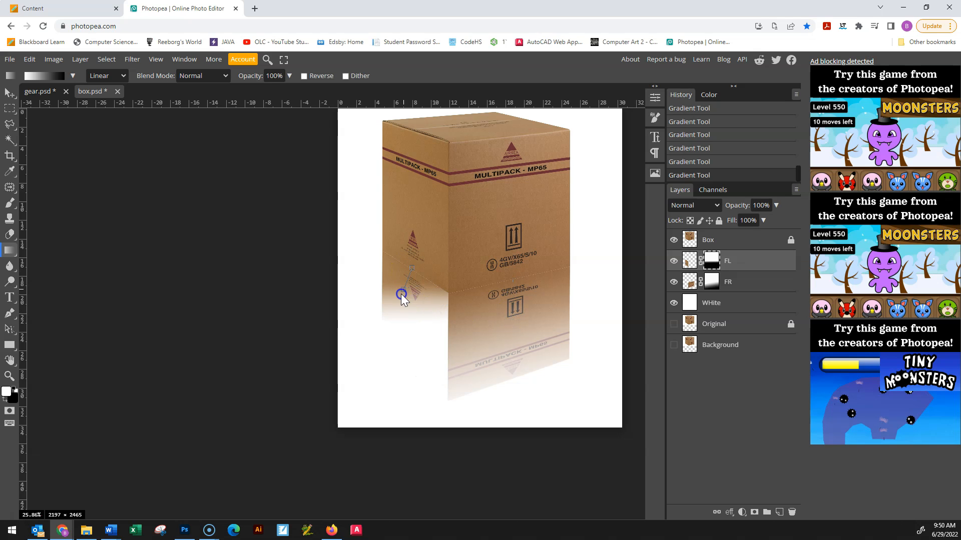
{"action": "left_click_drag", "start_coordinate": [399, 303], "coordinate": [399, 303]}
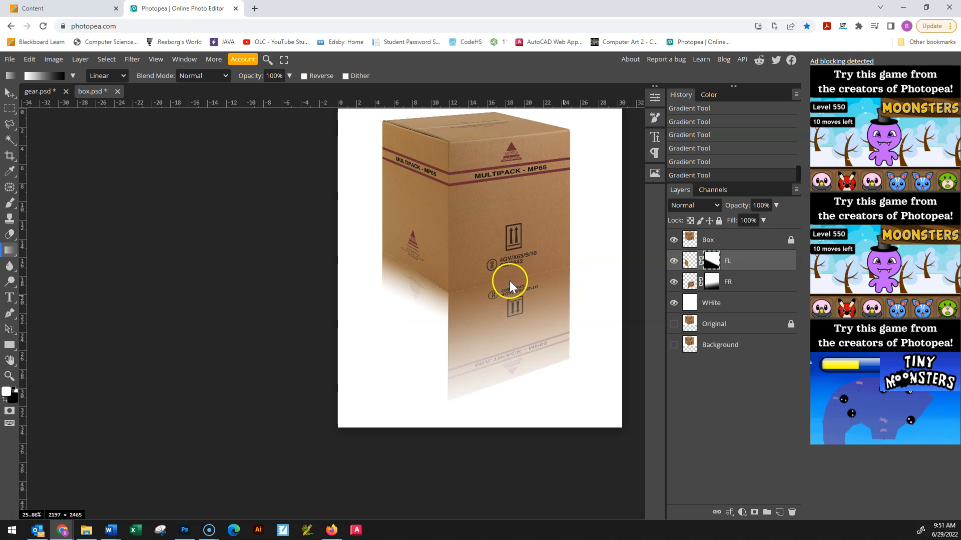
Redraw the FR mask's gradient as a short, slightly slanted fade from the front face's base edge to just below the mirrored arrow symbol.
{"action": "left_click", "coordinate": [711, 281]}
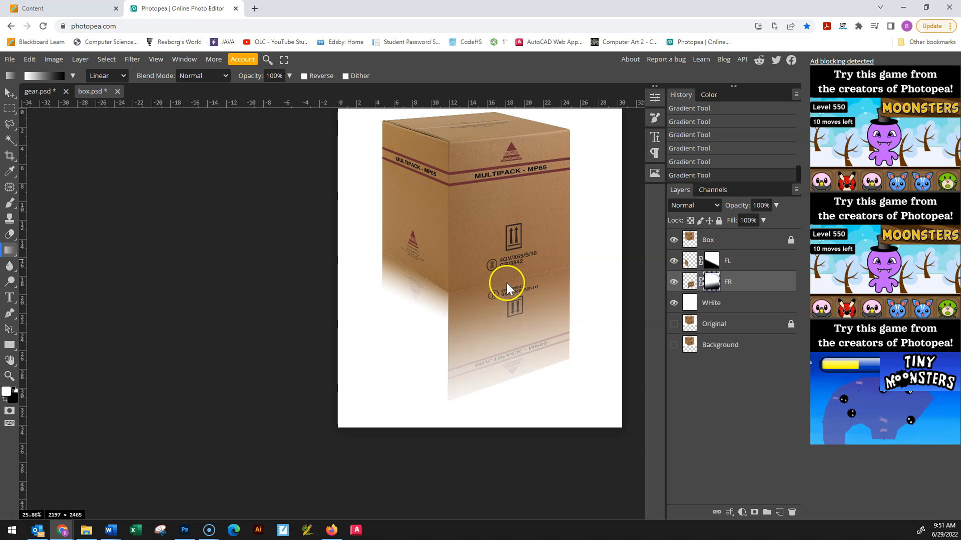
{"action": "left_click_drag", "start_coordinate": [530, 335], "coordinate": [530, 335]}
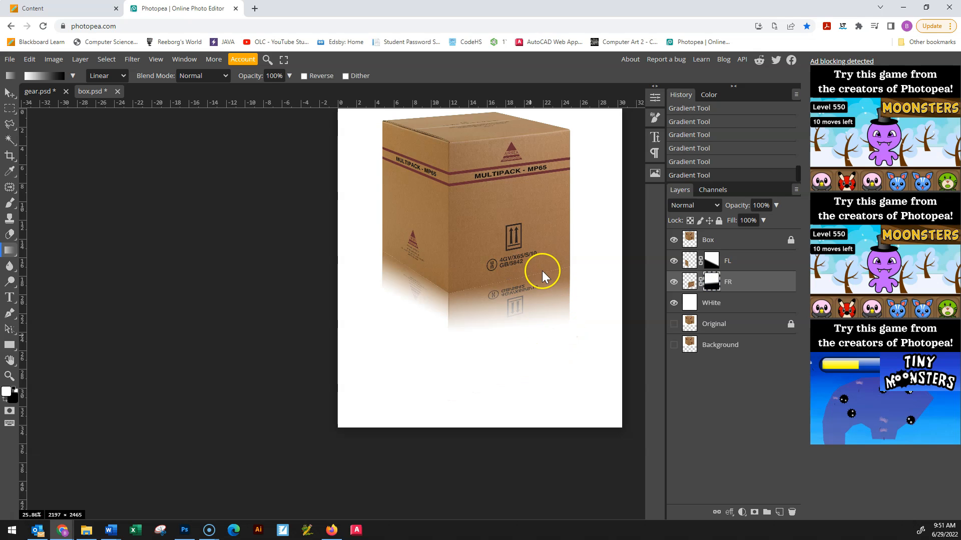
{"action": "left_click_drag", "start_coordinate": [537, 297], "coordinate": [521, 331]}
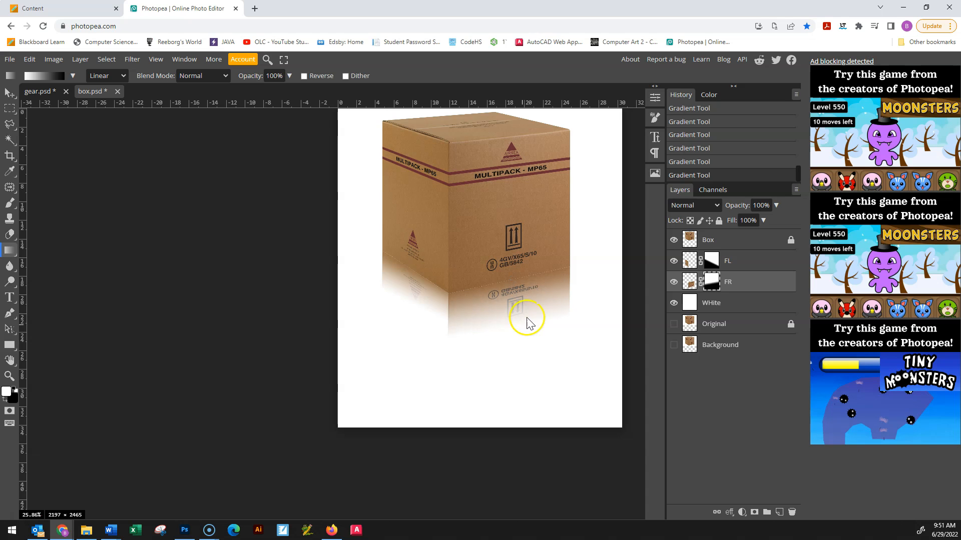
{"action": "left_click_drag", "start_coordinate": [522, 277], "coordinate": [531, 323]}
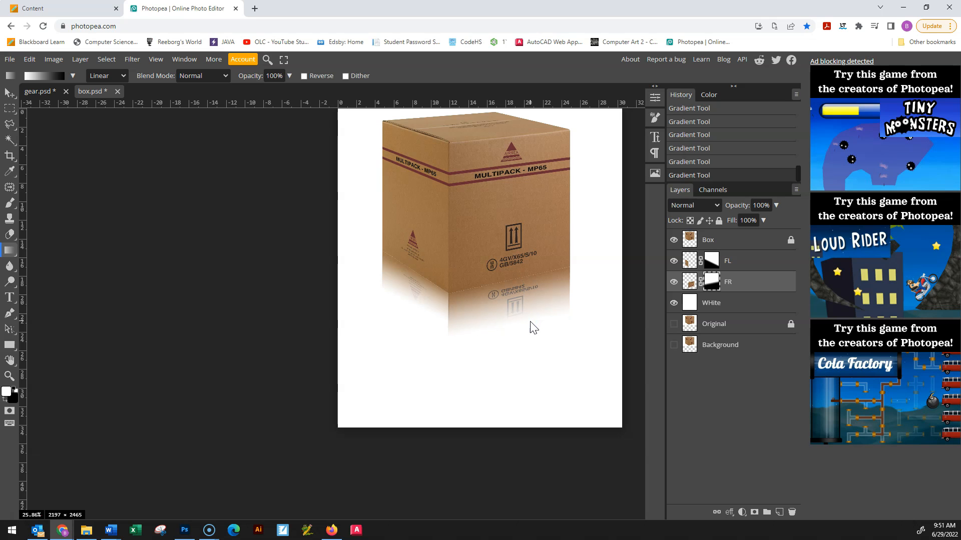
{"action": "scroll", "coordinate": [531, 284], "scroll_direction": "down", "scroll_amount": 3}
{"action": "scroll", "coordinate": [533, 286], "scroll_direction": "up", "scroll_amount": 3}
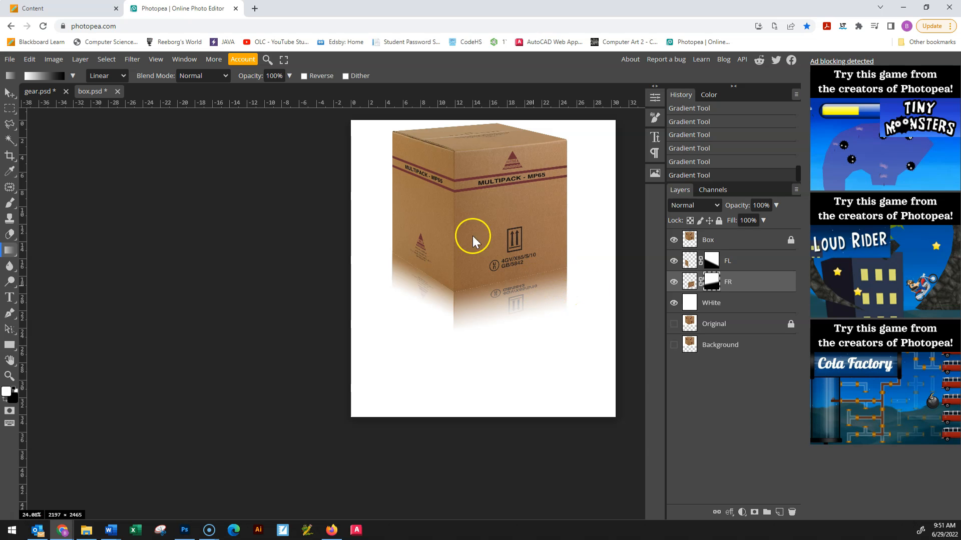
Choose the Eraser tool and set its opacity to 27% and flow to 34%.
{"action": "left_click", "coordinate": [8, 220]}
{"action": "left_click", "coordinate": [9, 233]}
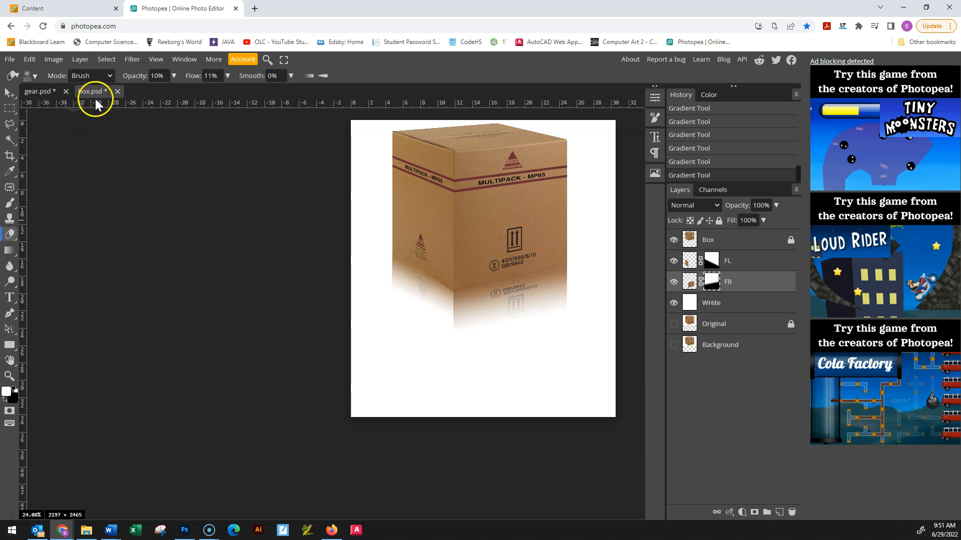
{"action": "left_click", "coordinate": [173, 76]}
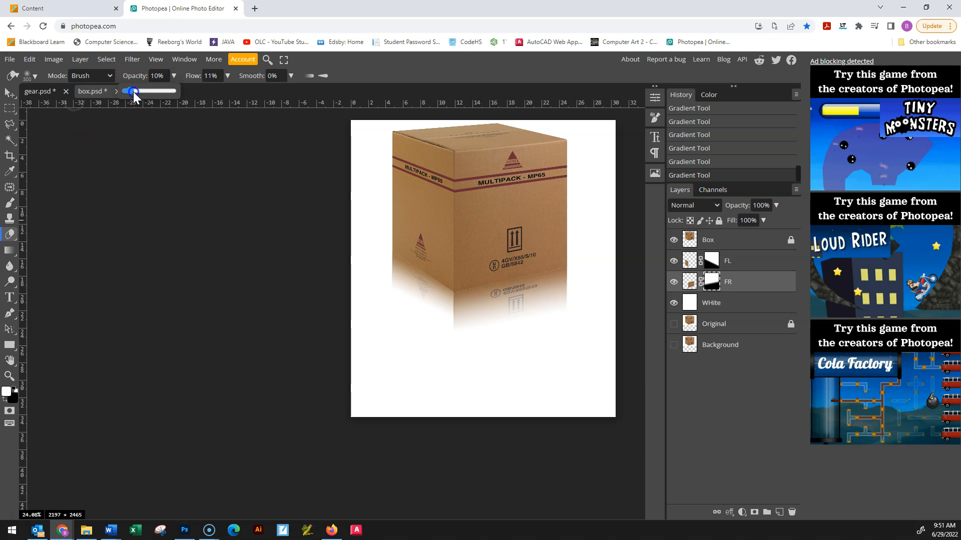
{"action": "left_click", "coordinate": [226, 76]}
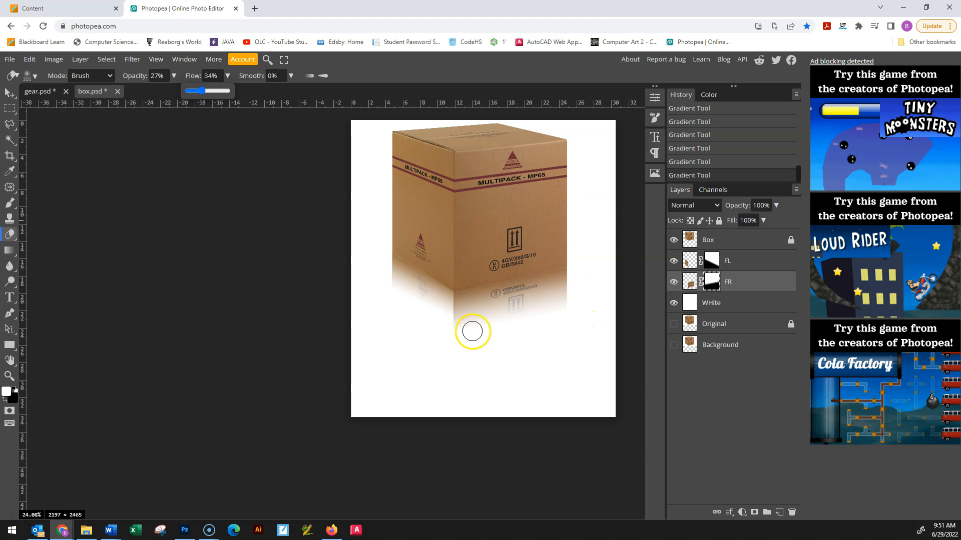
Erase around the lower edge and outer side of the front face's reflection on the FR mask, enlarging the brush.
{"action": "mouse_move", "coordinate": [472, 332]}
{"action": "left_mouse_down"}
{"action": "mouse_move", "coordinate": [360, 342]}
{"action": "mouse_move", "coordinate": [437, 329]}
{"action": "mouse_move", "coordinate": [468, 335]}
{"action": "mouse_move", "coordinate": [449, 328]}
{"action": "left_mouse_up"}
{"action": "key", "text": "bracketright"}
{"action": "key", "text": "bracketright"}
{"action": "key", "text": "bracketright"}
{"action": "key", "text": "bracketright"}
{"action": "mouse_move", "coordinate": [575, 326]}
{"action": "left_mouse_down"}
{"action": "mouse_move", "coordinate": [573, 311]}
{"action": "mouse_move", "coordinate": [682, 286]}
{"action": "mouse_move", "coordinate": [671, 279]}
{"action": "mouse_move", "coordinate": [643, 300]}
{"action": "mouse_move", "coordinate": [588, 312]}
{"action": "mouse_move", "coordinate": [575, 301]}
{"action": "mouse_move", "coordinate": [702, 270]}
{"action": "mouse_move", "coordinate": [683, 275]}
{"action": "mouse_move", "coordinate": [713, 285]}
{"action": "left_mouse_up"}
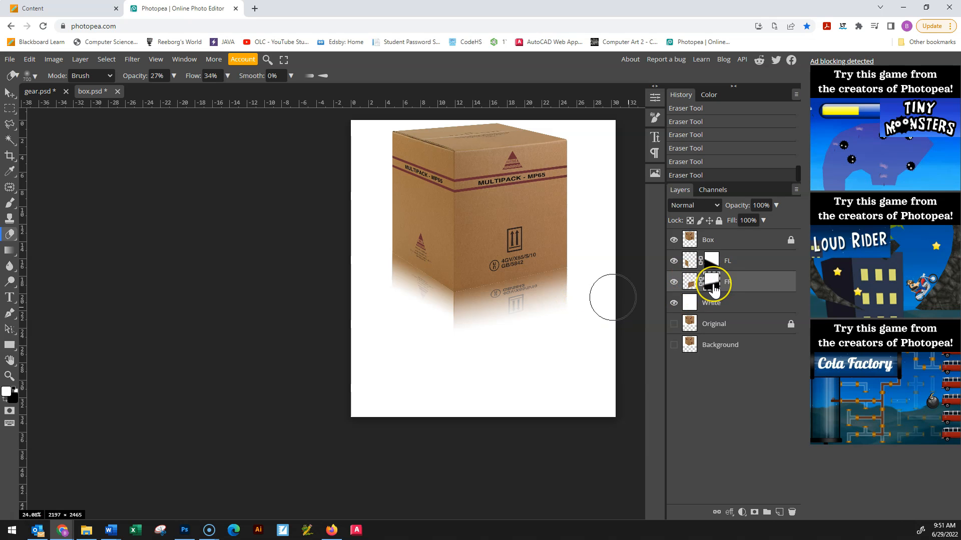
{"action": "mouse_move", "coordinate": [565, 312]}
{"action": "left_mouse_down"}
{"action": "mouse_move", "coordinate": [543, 310]}
{"action": "mouse_move", "coordinate": [586, 292]}
{"action": "mouse_move", "coordinate": [541, 319]}
{"action": "mouse_move", "coordinate": [562, 309]}
{"action": "left_mouse_up"}
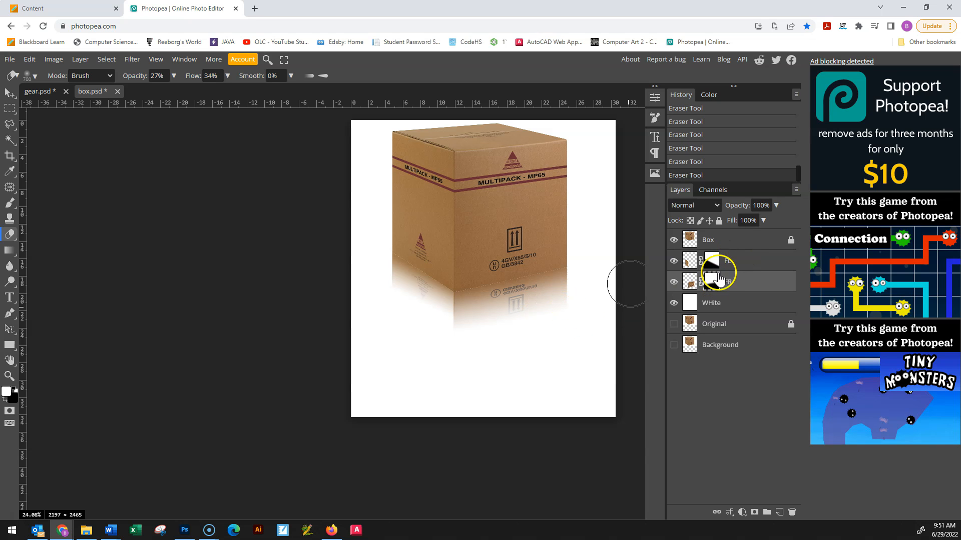
With a smaller eraser, lightly erase the reflection beneath the box's front corner on the FR layer's image and on the FL layer.
{"action": "left_click", "coordinate": [691, 285]}
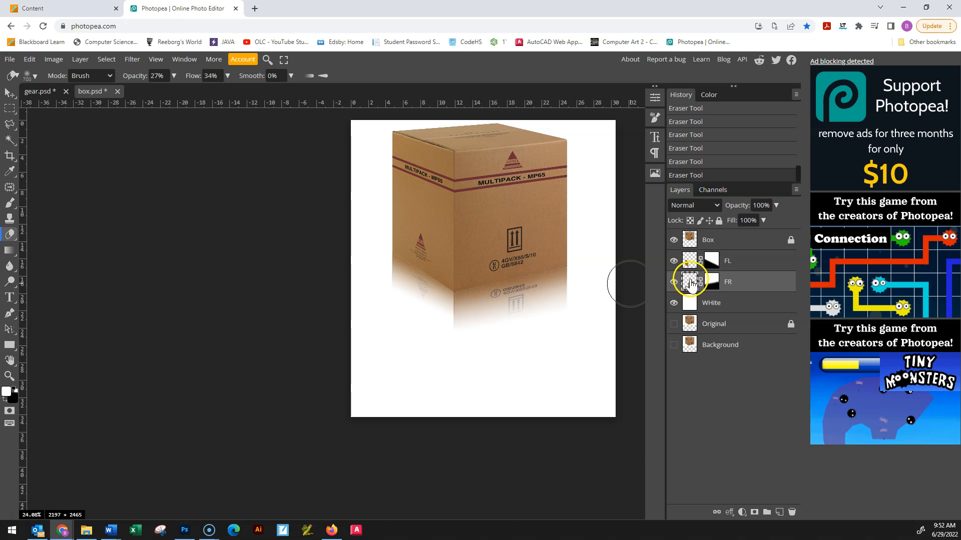
{"action": "key", "text": "bracketleft"}
{"action": "key", "text": "bracketleft"}
{"action": "key", "text": "bracketleft"}
{"action": "key", "text": "bracketleft"}
{"action": "key", "text": "bracketleft"}
{"action": "key", "text": "bracketleft"}
{"action": "key", "text": "bracketleft"}
{"action": "key", "text": "bracketleft"}
{"action": "left_click_drag", "start_coordinate": [446, 317], "coordinate": [450, 313]}
{"action": "key", "text": "alt+bracketright"}
{"action": "left_click", "coordinate": [457, 303]}
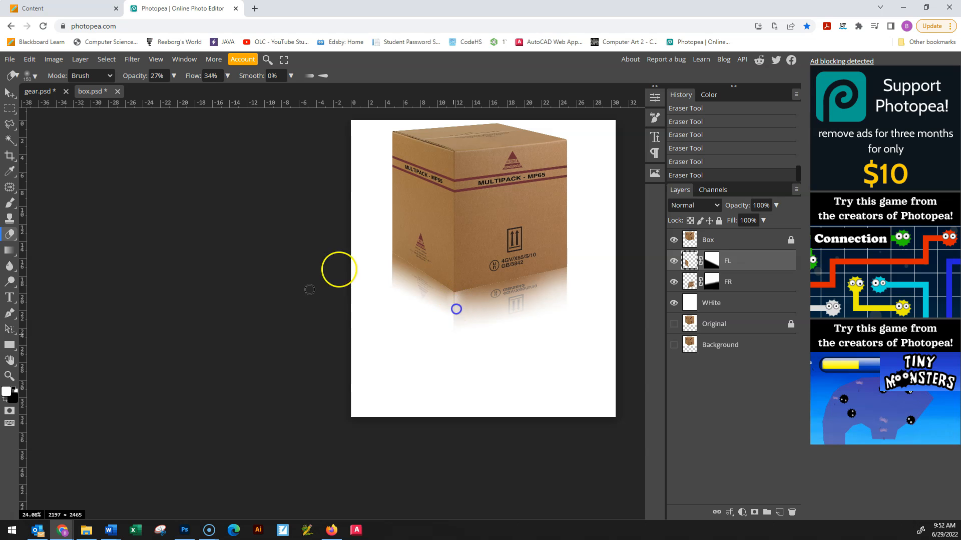
Enlarge the eraser brush and examine the faded reflection along the box's base from afar and up close.
{"action": "key", "text": "bracketright"}
{"action": "key", "text": "bracketright"}
{"action": "key", "text": "bracketright"}
{"action": "key", "text": "bracketright"}
{"action": "key", "text": "bracketright"}
{"action": "scroll", "coordinate": [531, 301], "scroll_direction": "down", "scroll_amount": 1}
{"action": "scroll", "coordinate": [530, 305], "scroll_direction": "down", "scroll_amount": 2}
{"action": "scroll", "coordinate": [575, 322], "scroll_direction": "up", "scroll_amount": 2}
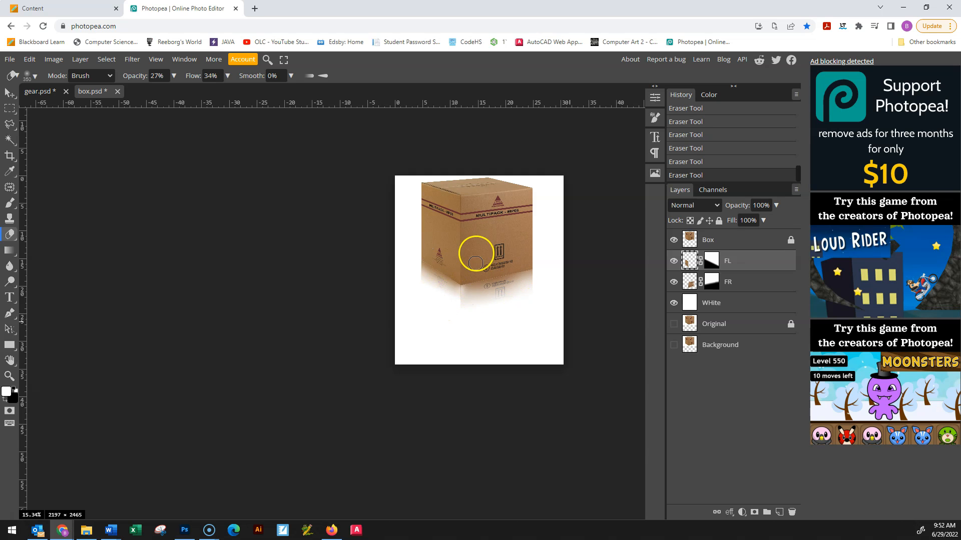
{"action": "scroll", "coordinate": [511, 278], "scroll_direction": "up", "scroll_amount": 2}
{"action": "scroll", "coordinate": [518, 286], "scroll_direction": "up", "scroll_amount": 2}
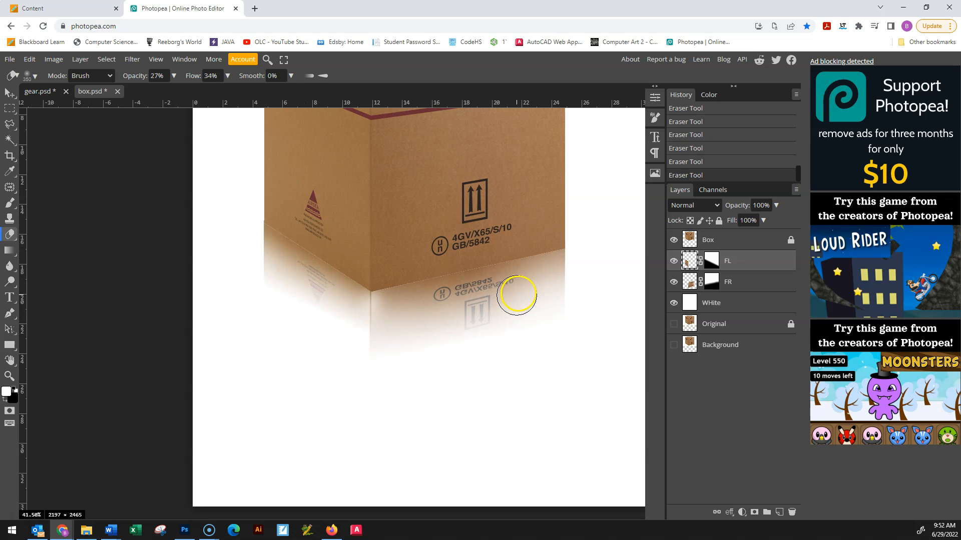
Unlock the Box layer and merge it down into the FL layer.
{"action": "left_click", "coordinate": [741, 239]}
{"action": "left_click", "coordinate": [789, 239]}
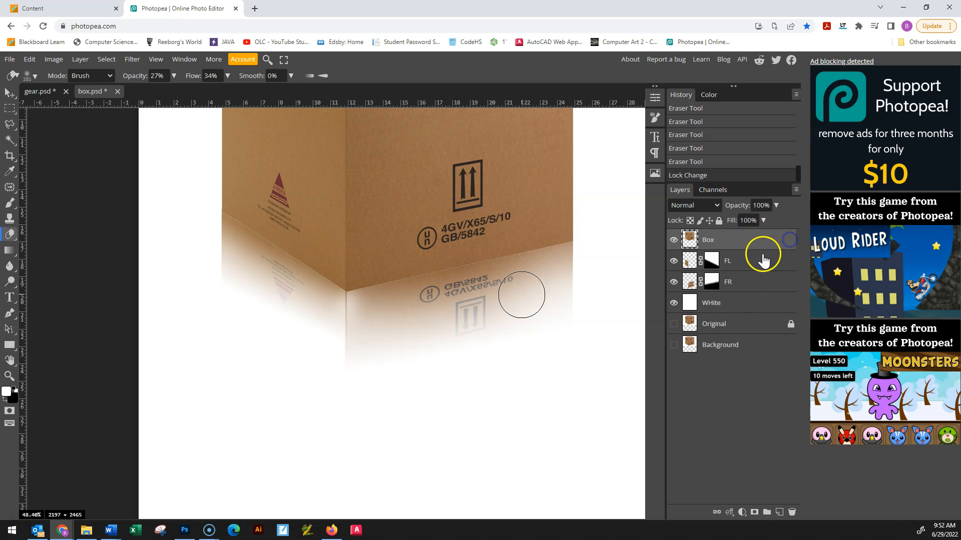
{"action": "left_click", "coordinate": [735, 280], "text": "shift"}
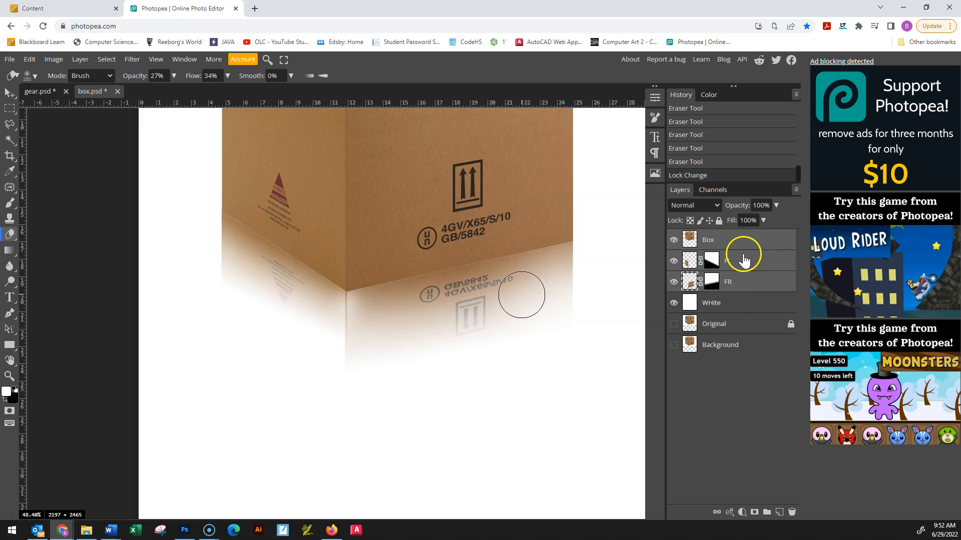
{"action": "left_click", "coordinate": [743, 239]}
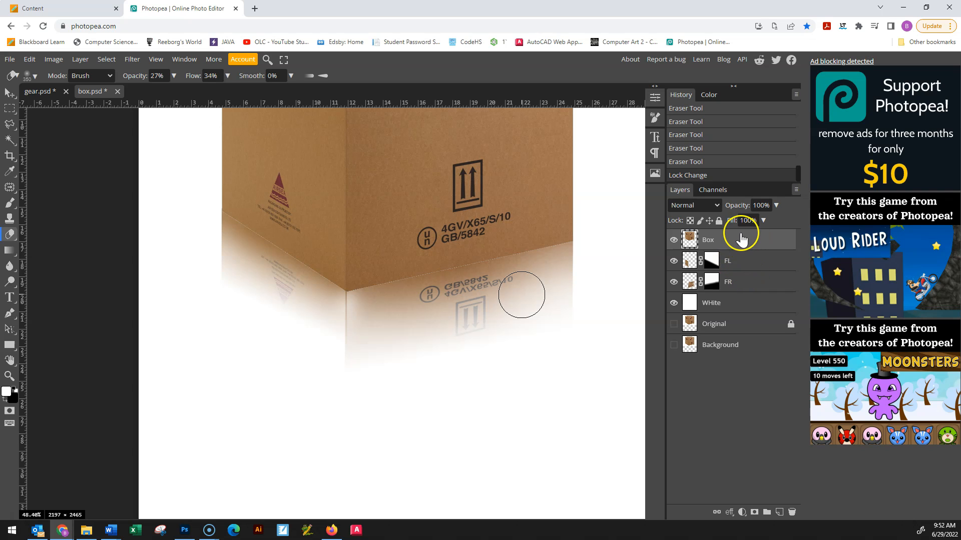
{"action": "right_click", "coordinate": [740, 238]}
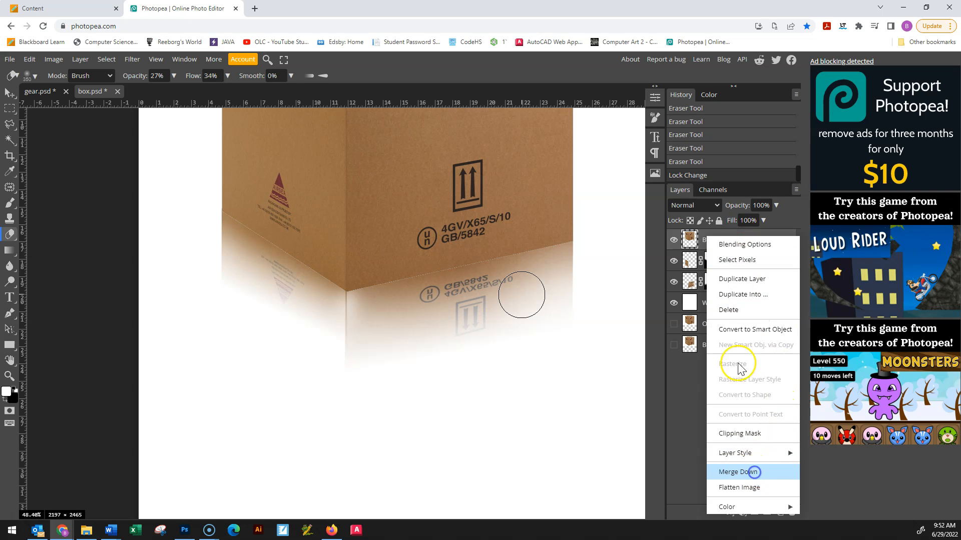
{"action": "left_click", "coordinate": [757, 476]}
Merge the combined FL layer down into the FR layer so the box and both reflections share one layer.
{"action": "right_click", "coordinate": [731, 240]}
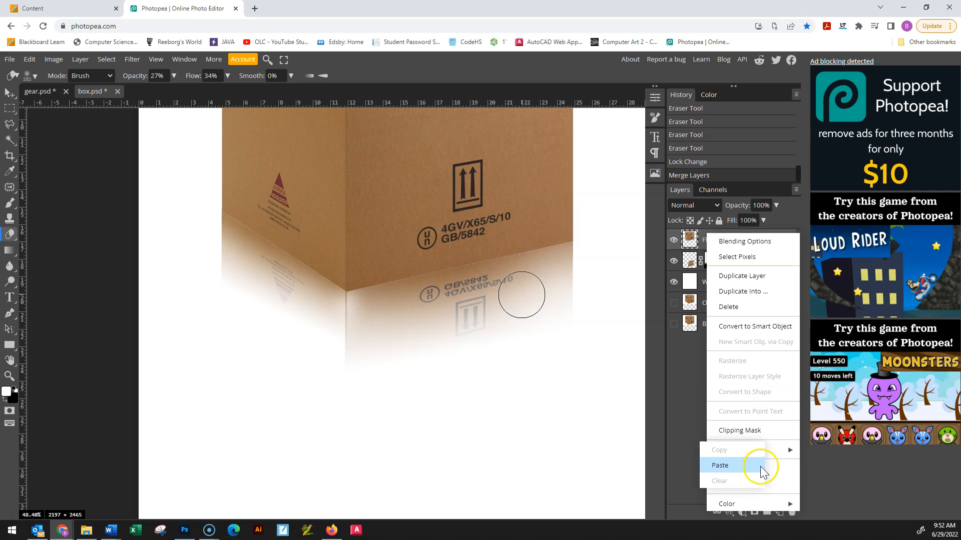
{"action": "left_click", "coordinate": [761, 467]}
{"action": "left_click", "coordinate": [673, 240]}
{"action": "left_click", "coordinate": [673, 240]}
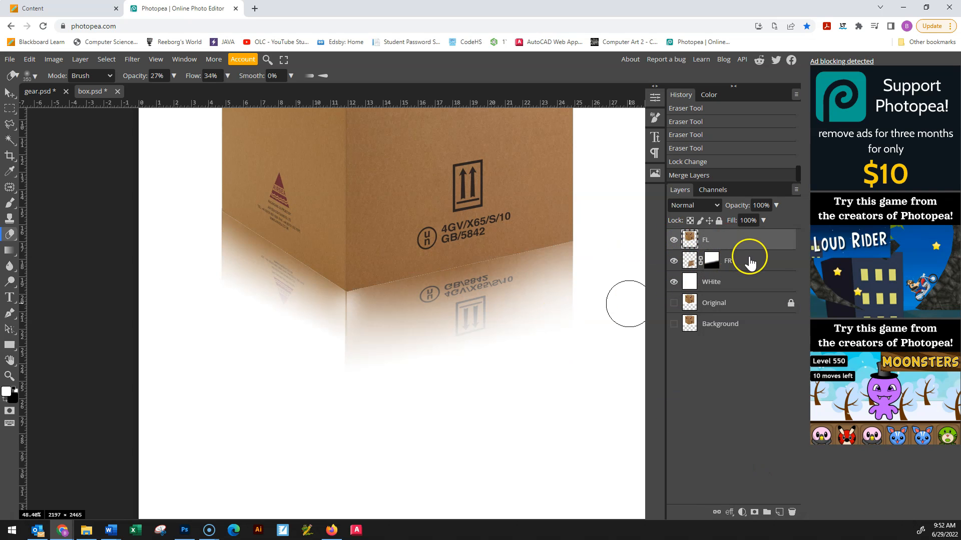
{"action": "right_click", "coordinate": [744, 242]}
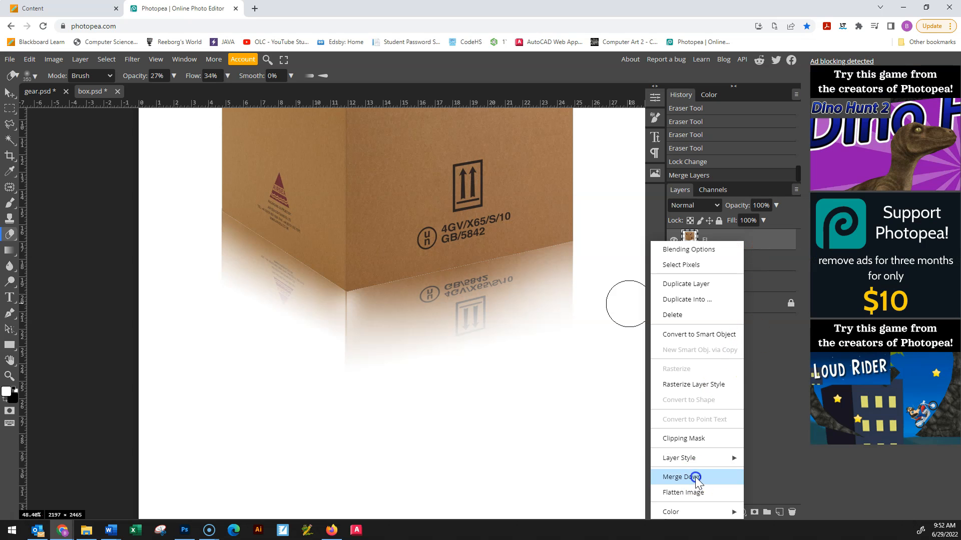
{"action": "left_click", "coordinate": [695, 476]}
Toggle the merged FR layer's visibility to check its contents, and examine the reflection along the box's base.
{"action": "left_click", "coordinate": [673, 240]}
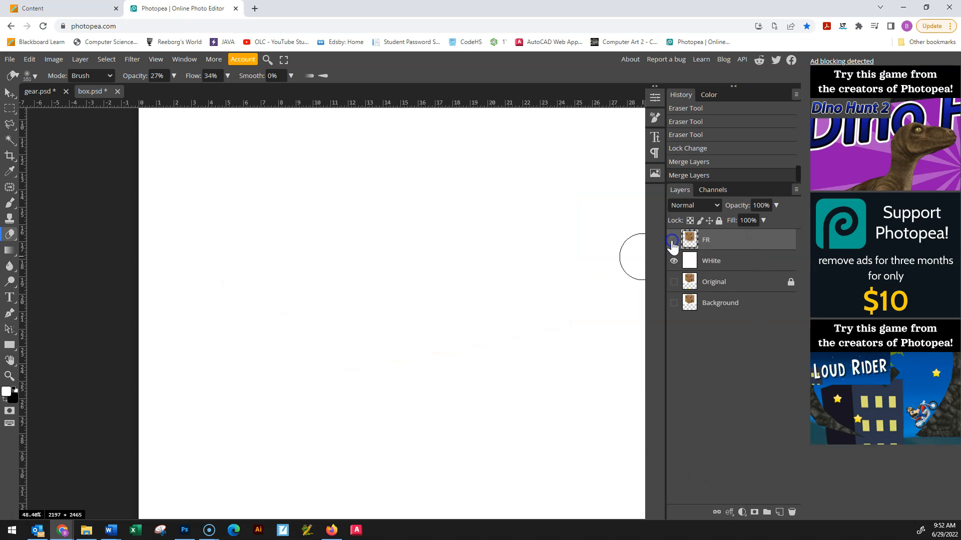
{"action": "left_click", "coordinate": [673, 241]}
{"action": "left_click", "coordinate": [673, 240]}
{"action": "left_click", "coordinate": [673, 241]}
{"action": "left_click", "coordinate": [672, 241]}
{"action": "left_click", "coordinate": [673, 240]}
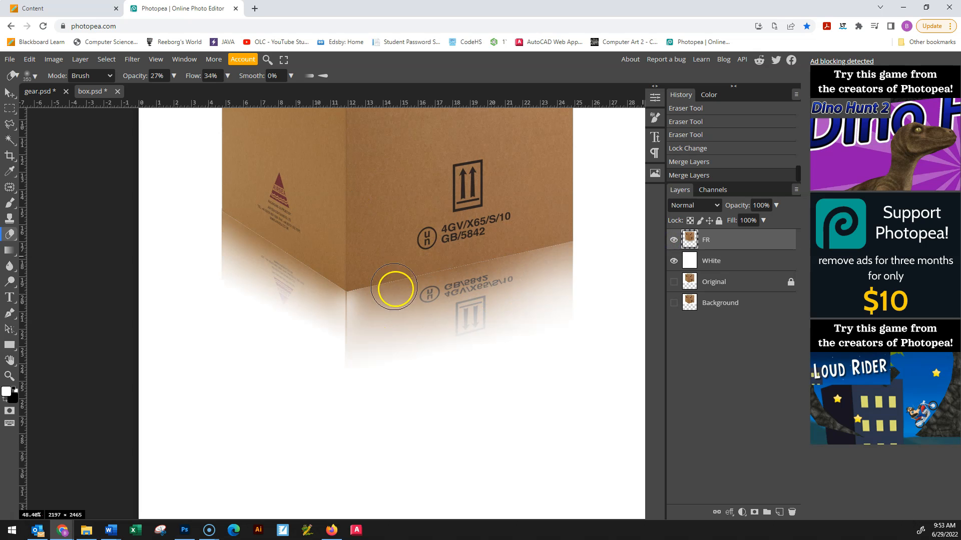
{"action": "scroll", "coordinate": [440, 296], "scroll_direction": "right", "scroll_amount": 2}
{"action": "scroll", "coordinate": [425, 269], "scroll_direction": "left", "scroll_amount": 2}
{"action": "scroll", "coordinate": [425, 268], "scroll_direction": "up", "scroll_amount": 2}
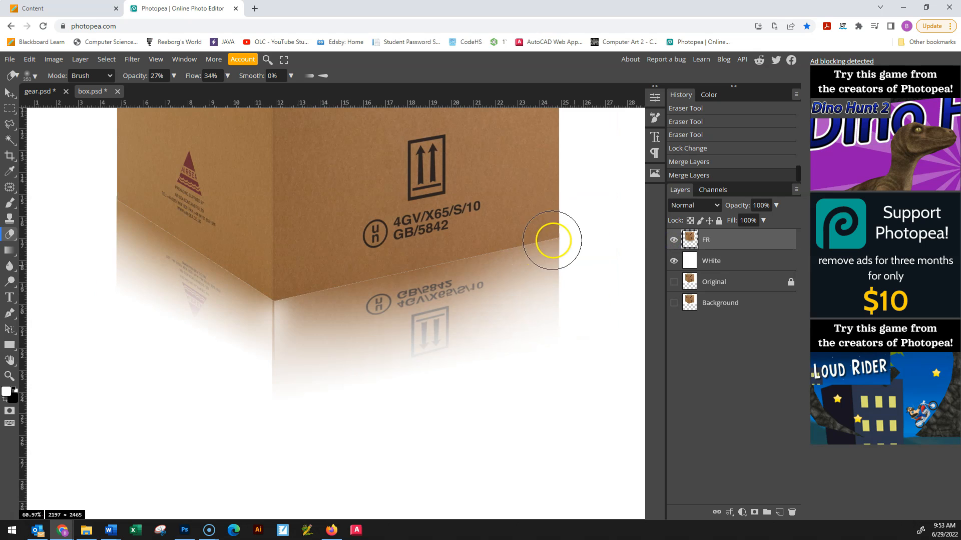
{"action": "scroll", "coordinate": [542, 260], "scroll_direction": "down", "scroll_amount": 5}
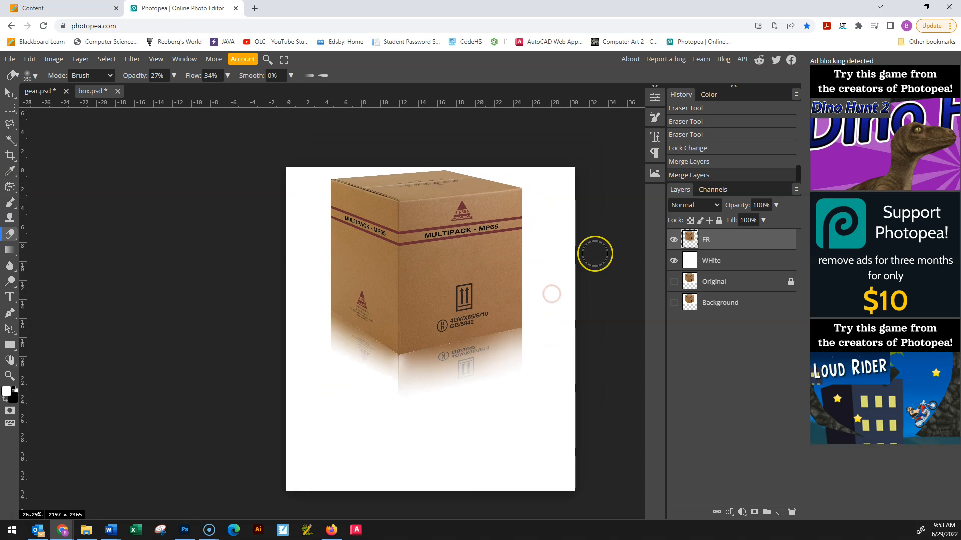